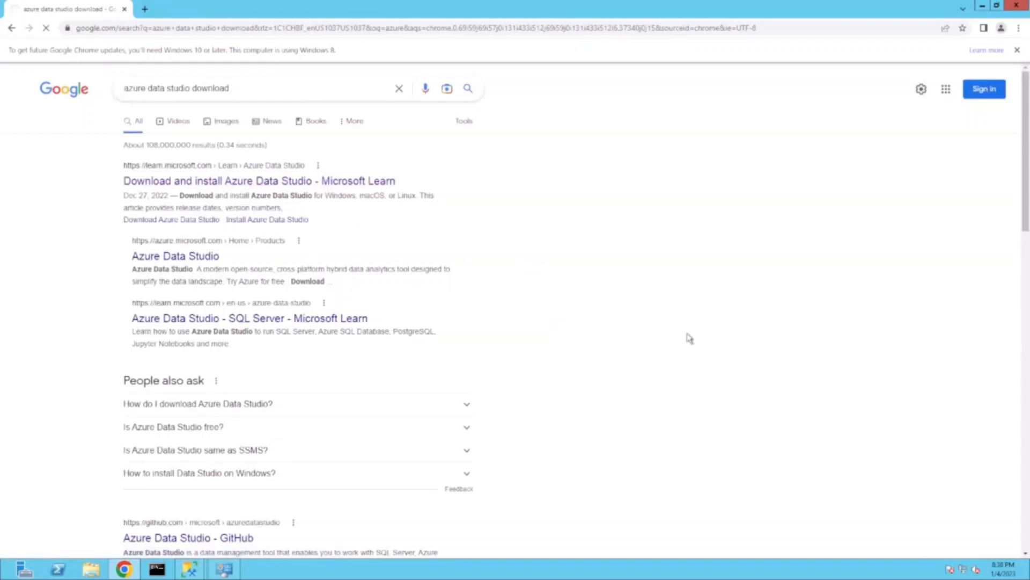
Close the Control Panel window, then download the 64-bit Windows User Installer of Azure Data Studio 1.40.2 and run it
{"action": "right_click", "coordinate": [224, 569]}
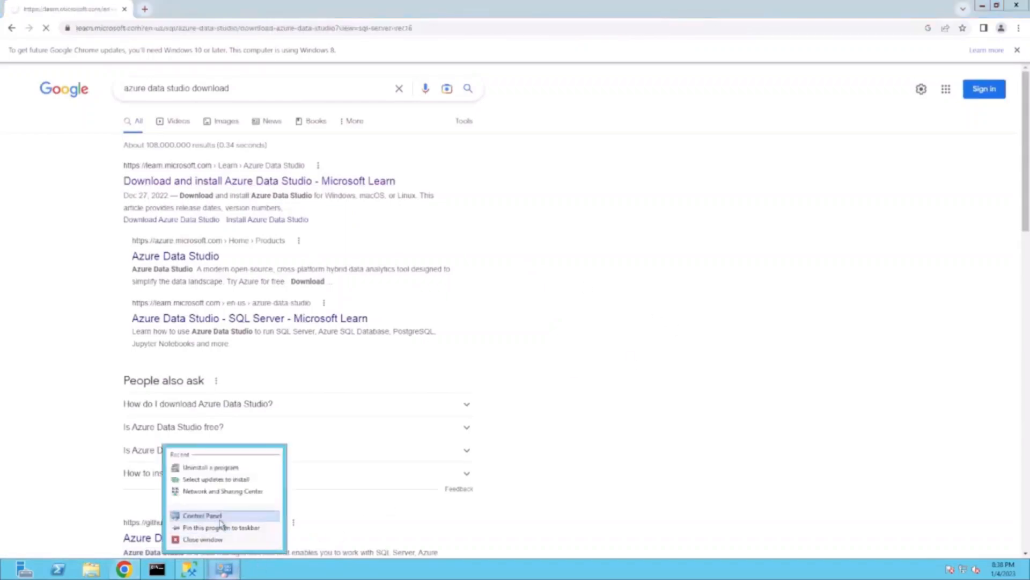
{"action": "left_click", "coordinate": [203, 539]}
{"action": "scroll", "coordinate": [373, 344], "scroll_direction": "down", "scroll_amount": 4}
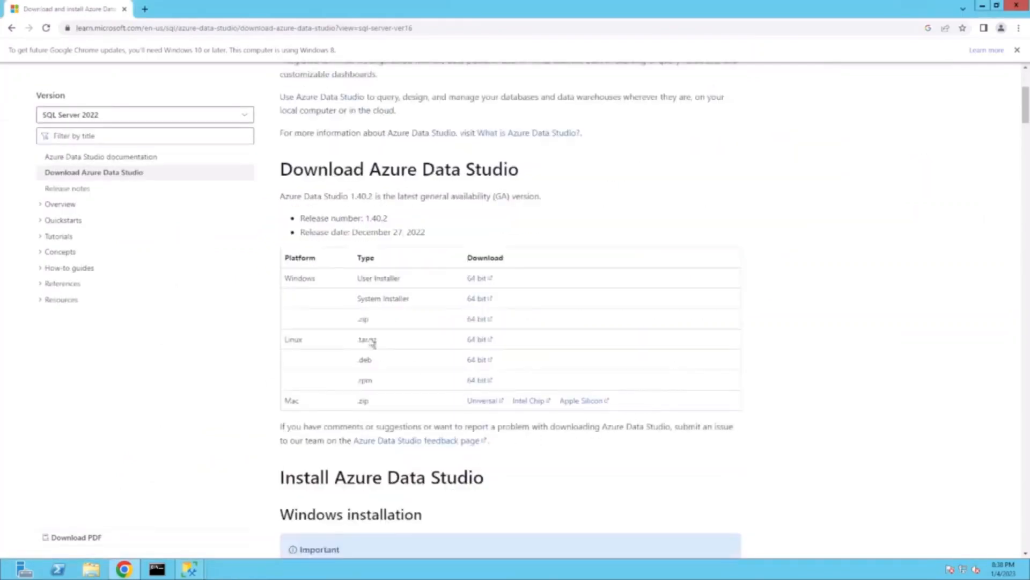
{"action": "left_click", "coordinate": [479, 279]}
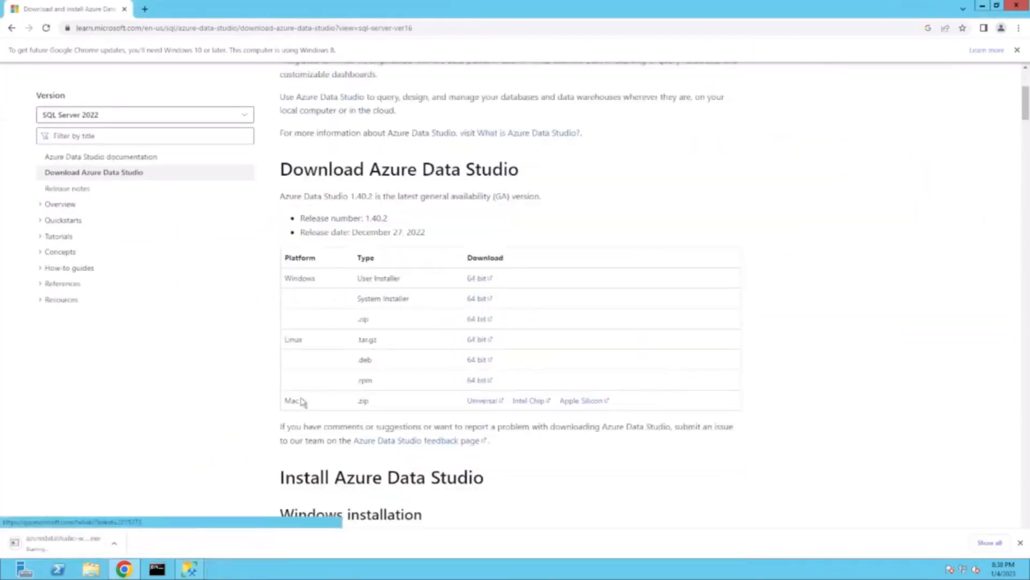
{"action": "left_click", "coordinate": [64, 542]}
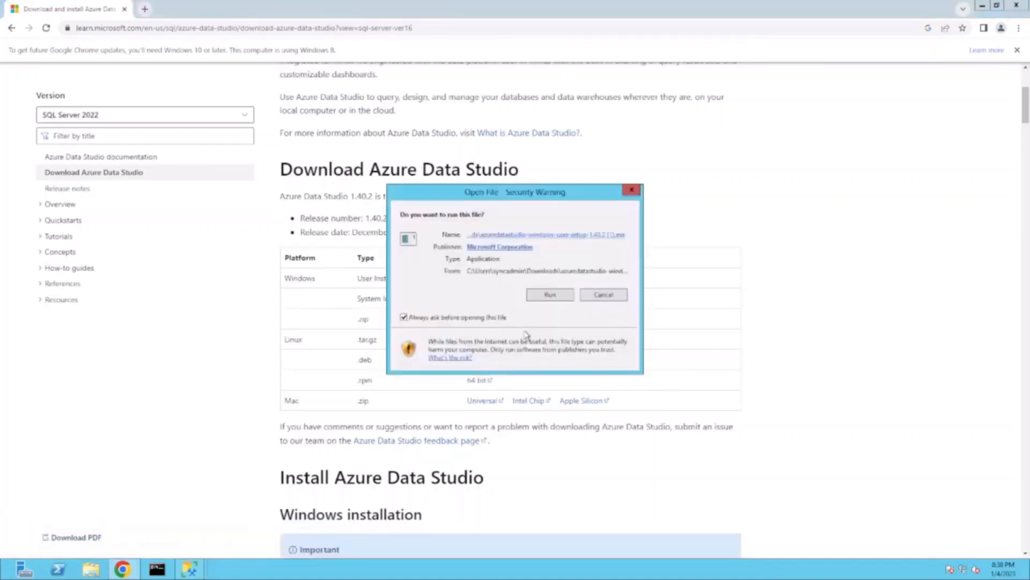
{"action": "left_click", "coordinate": [550, 295]}
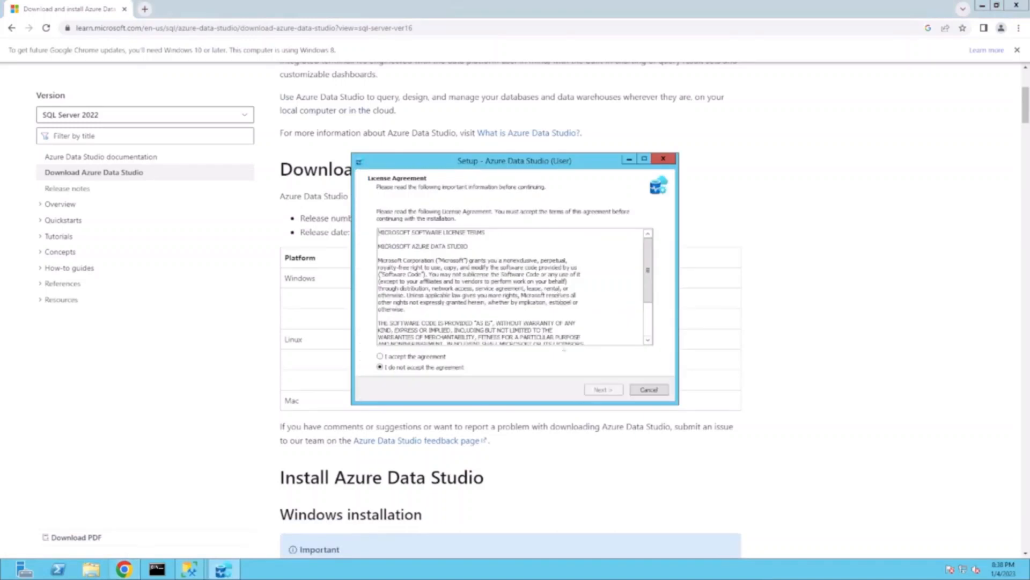
Accept the license agreement, keep the default install locations, enable the desktop icon and install Azure Data Studio
{"action": "left_click", "coordinate": [409, 357]}
{"action": "left_click", "coordinate": [609, 397]}
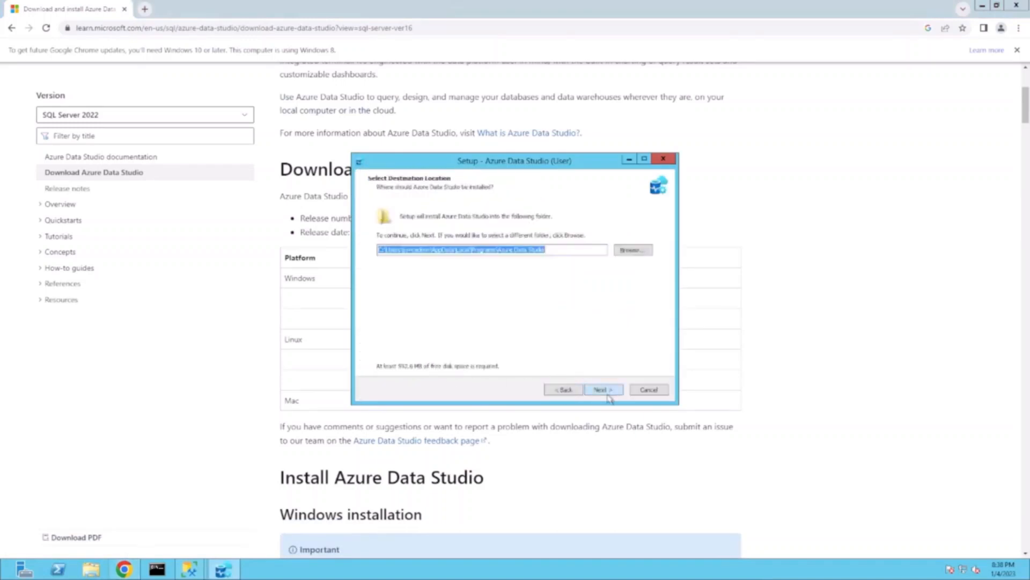
{"action": "left_click", "coordinate": [610, 398]}
{"action": "left_click", "coordinate": [610, 398]}
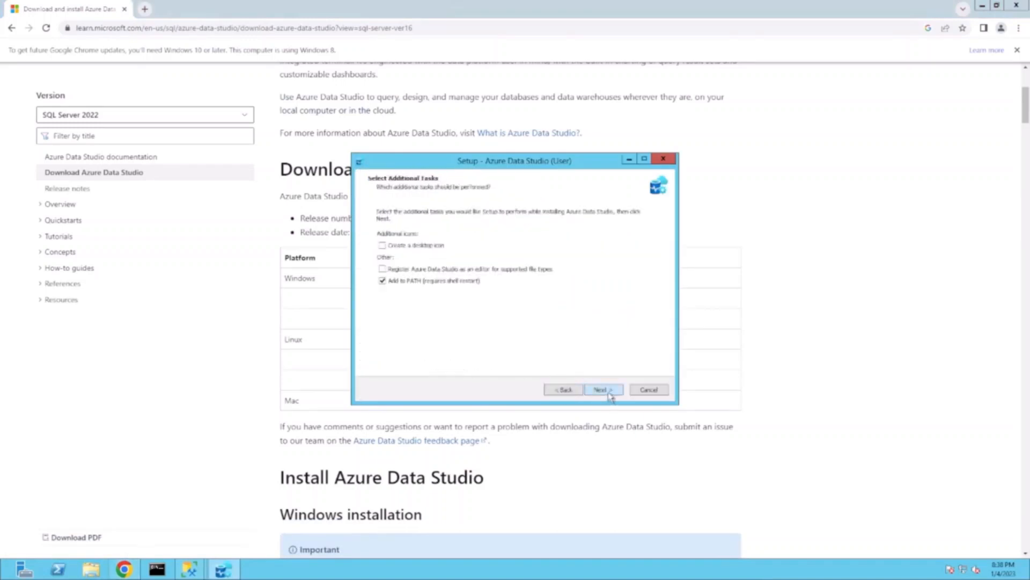
{"action": "left_click", "coordinate": [421, 247]}
{"action": "left_click", "coordinate": [612, 392]}
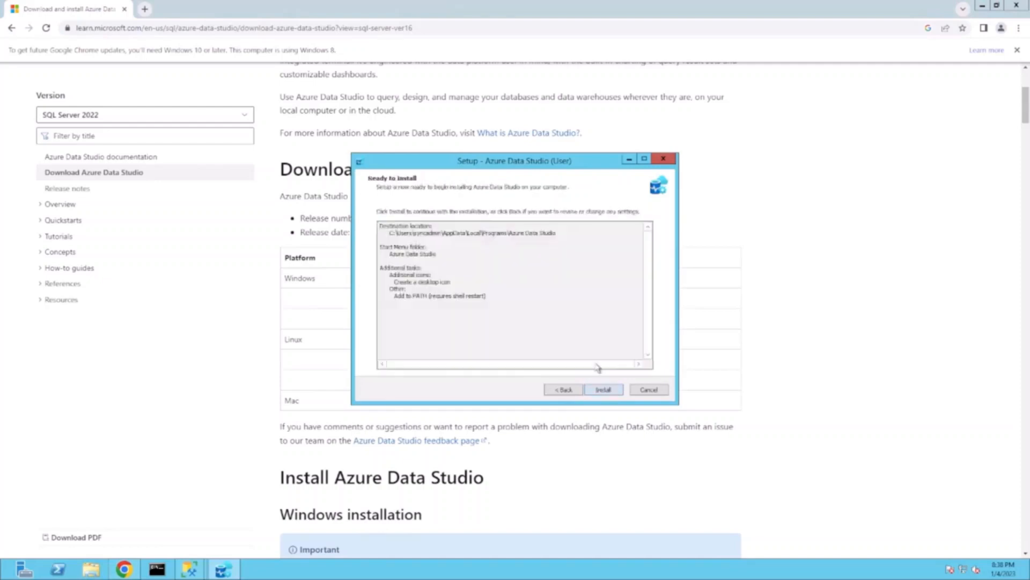
{"action": "left_click", "coordinate": [609, 393]}
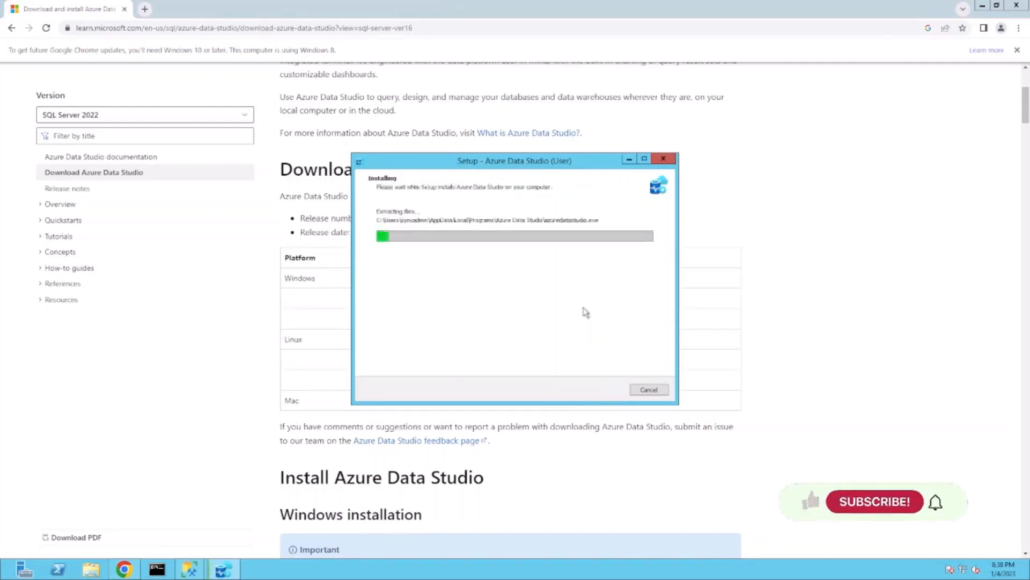
Close the browser and copy the server name from the Connect to Server dialog in SQL Server Management Studio
{"action": "left_click", "coordinate": [1017, 6]}
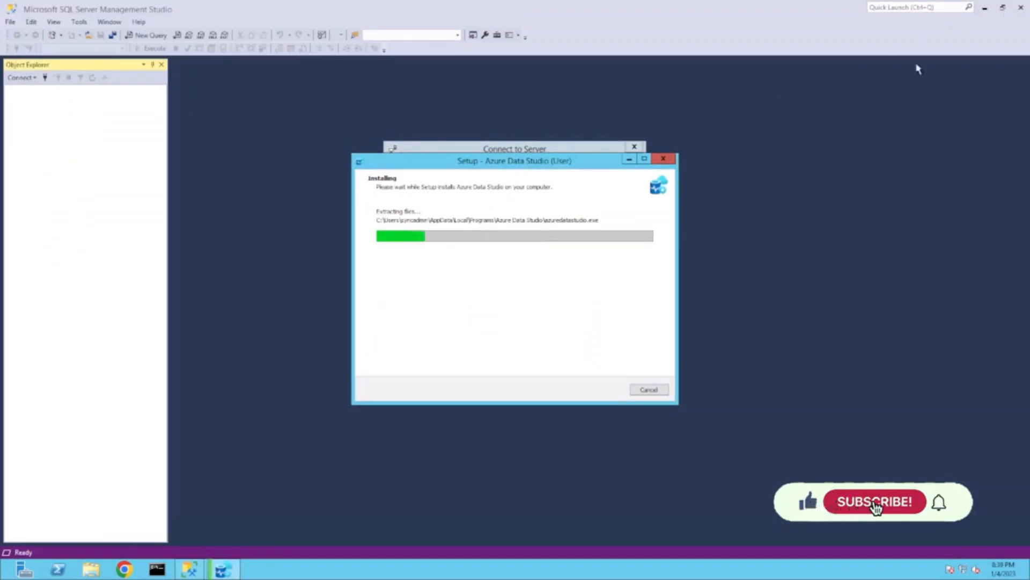
{"action": "left_click_drag", "start_coordinate": [535, 164], "coordinate": [546, 262]}
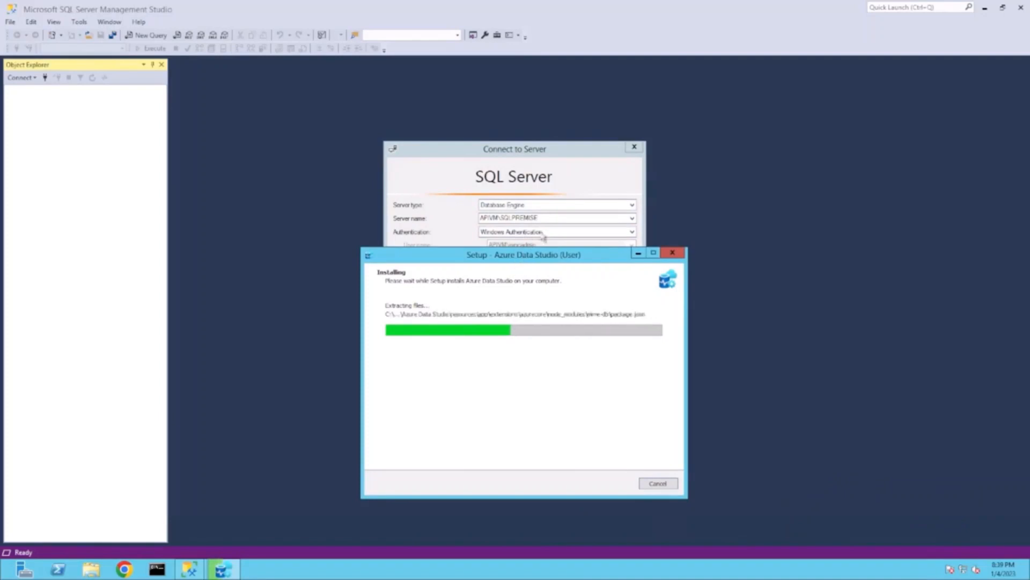
{"action": "left_click_drag", "start_coordinate": [484, 257], "coordinate": [528, 189]}
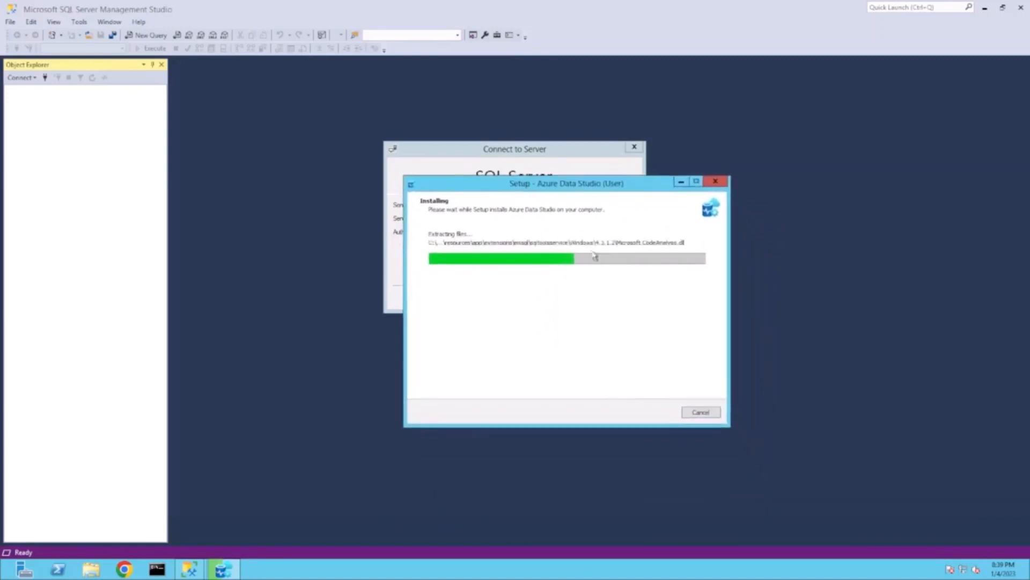
{"action": "left_click", "coordinate": [512, 153]}
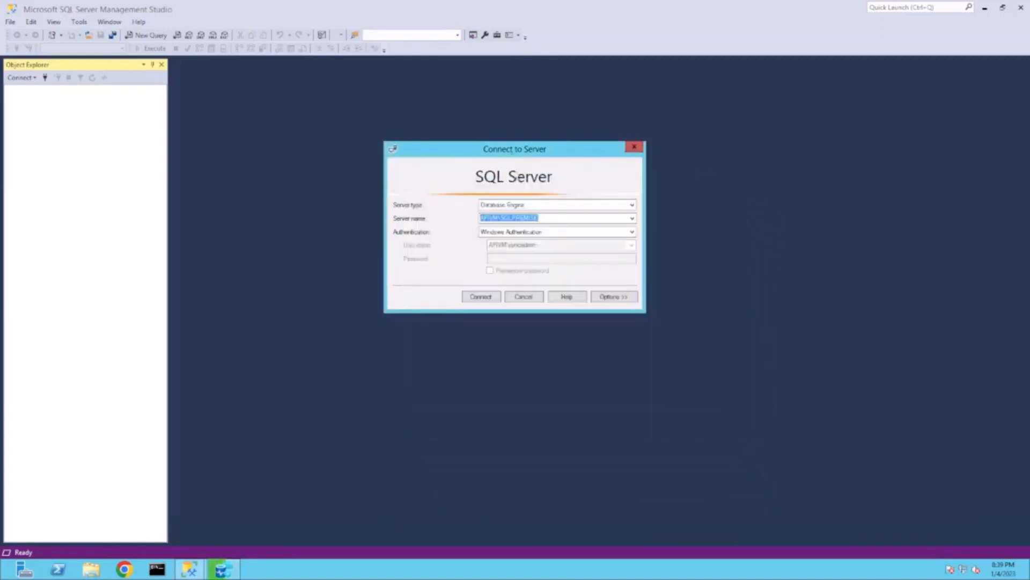
{"action": "right_click", "coordinate": [520, 217]}
{"action": "left_click", "coordinate": [553, 250]}
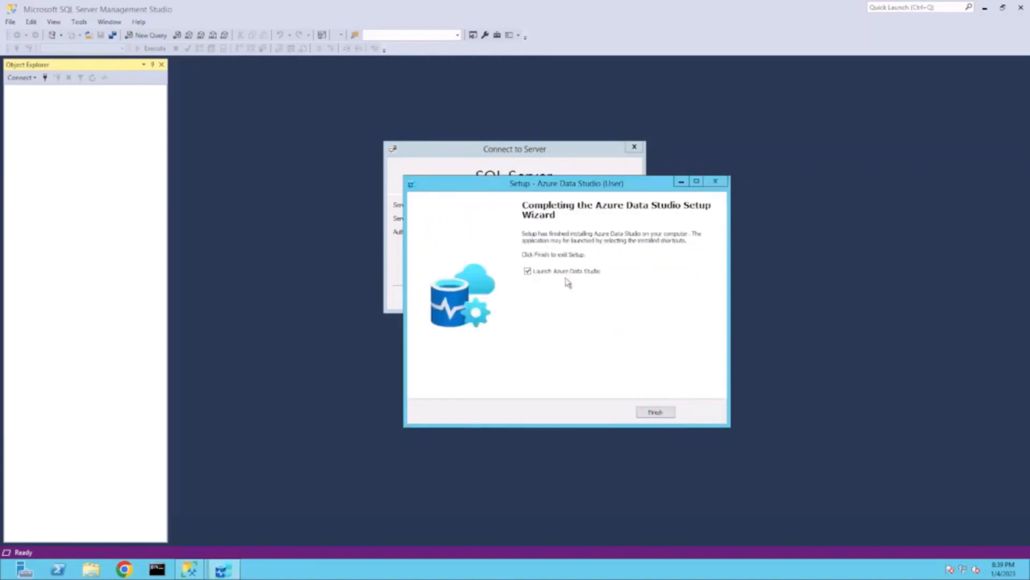
Finish the setup by launching Azure Data Studio, search its extensions for "migrate" and install Azure SQL Migration
{"action": "left_click", "coordinate": [655, 413]}
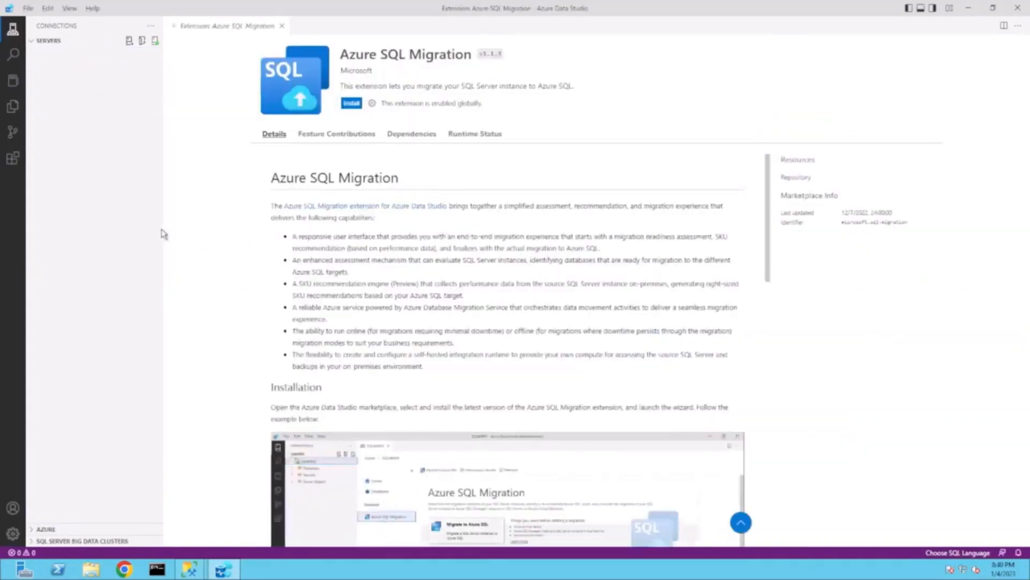
{"action": "left_click", "coordinate": [14, 164]}
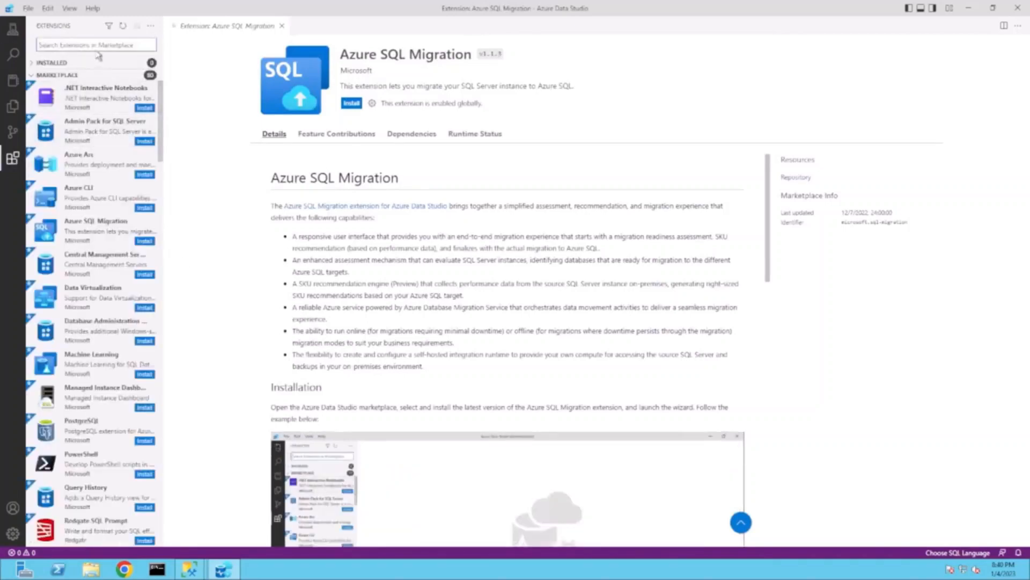
{"action": "type", "text": "migrate"}
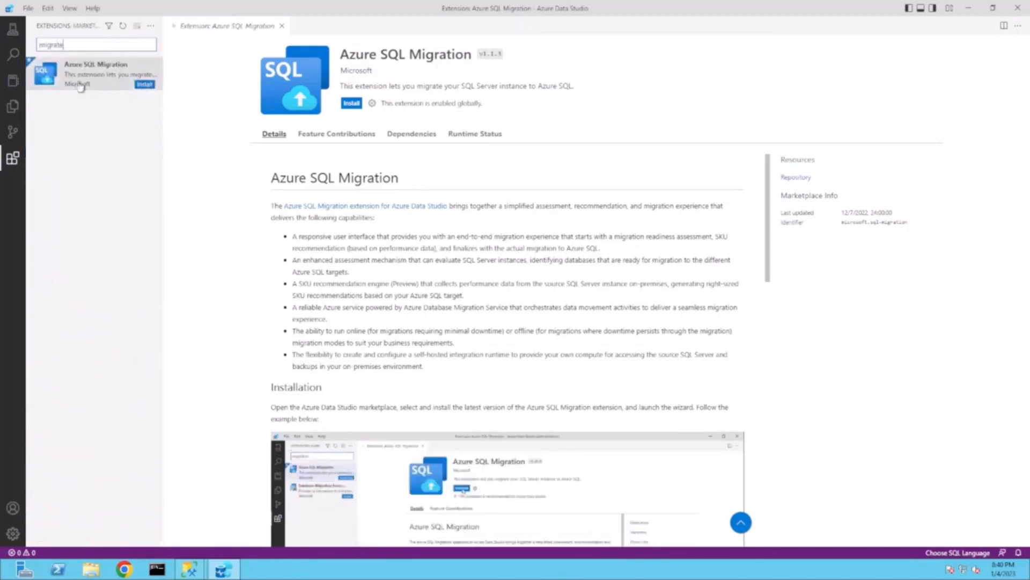
{"action": "left_click", "coordinate": [145, 84]}
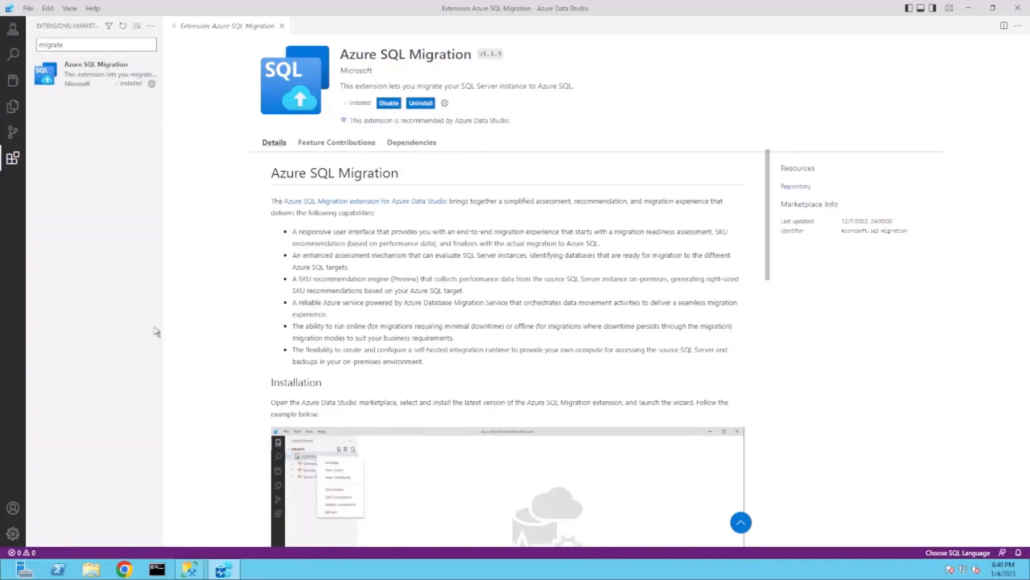
Start a new server connection and clear the list of recent connections
{"action": "left_click", "coordinate": [12, 31]}
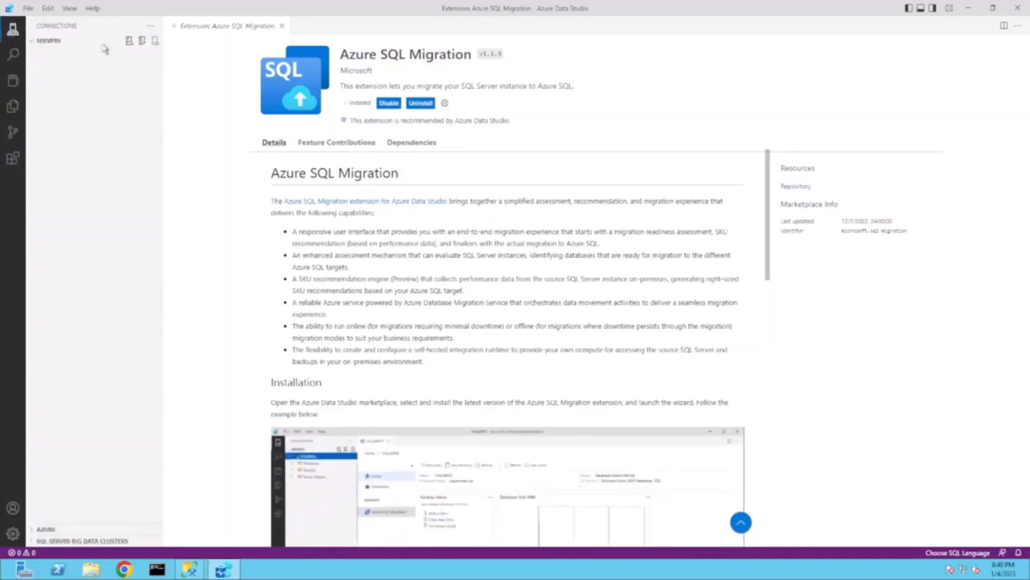
{"action": "left_click", "coordinate": [129, 46]}
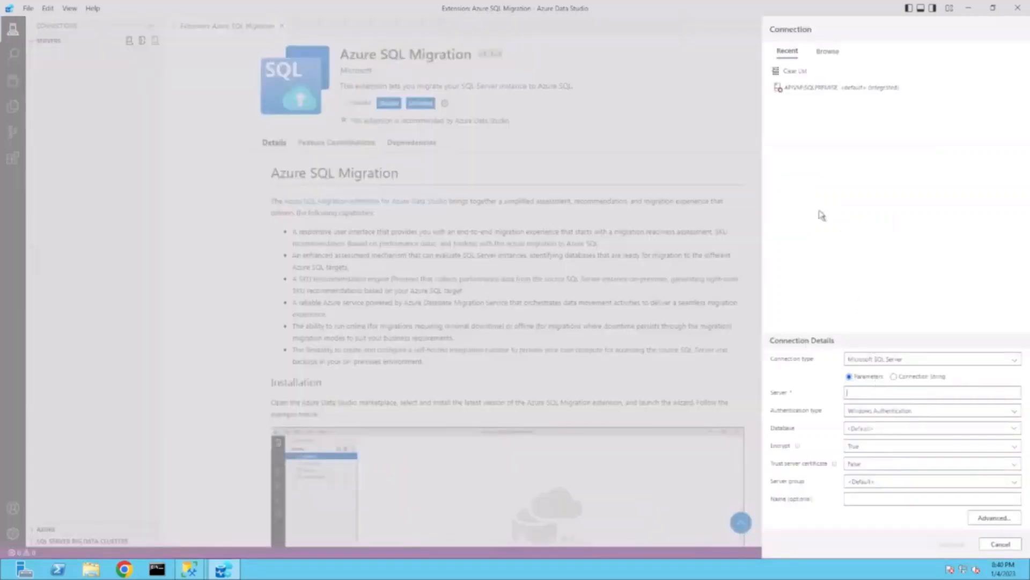
{"action": "left_click", "coordinate": [793, 70]}
{"action": "left_click", "coordinate": [569, 287]}
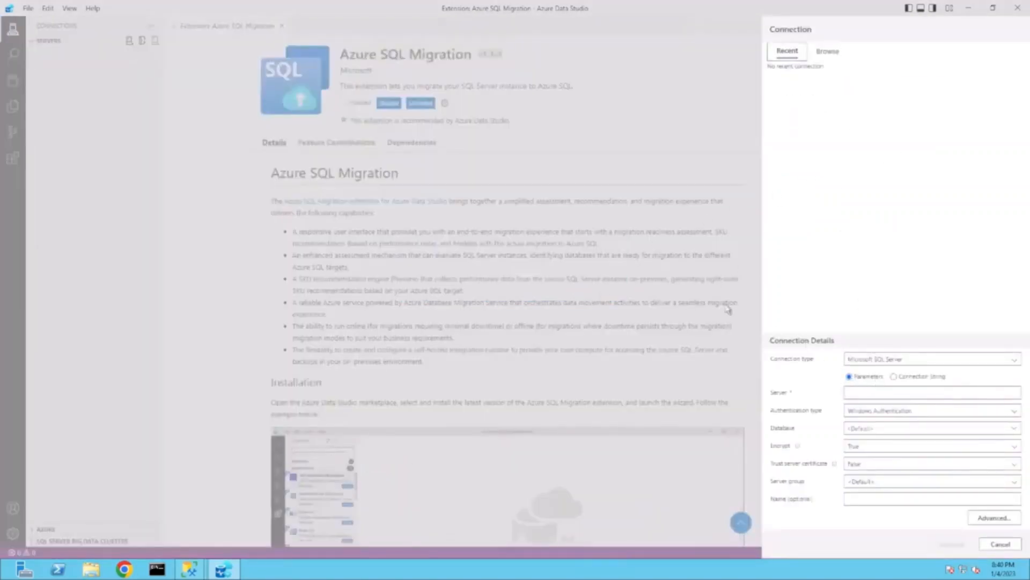
Connect to the copied server APIVM\SQLPREMISE with Windows Authentication, enabling Trust server certificate
{"action": "right_click", "coordinate": [878, 397]}
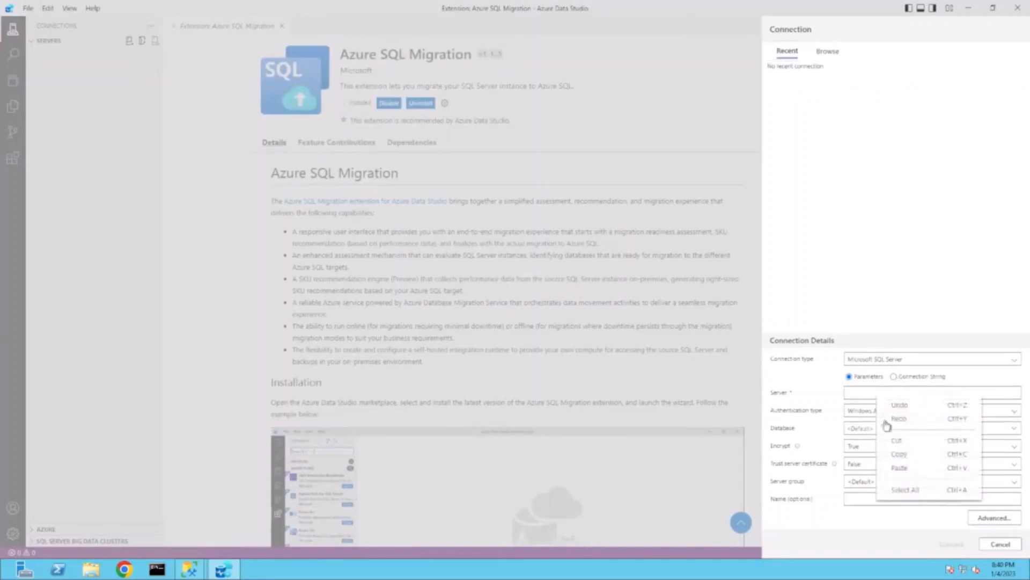
{"action": "left_click", "coordinate": [905, 468]}
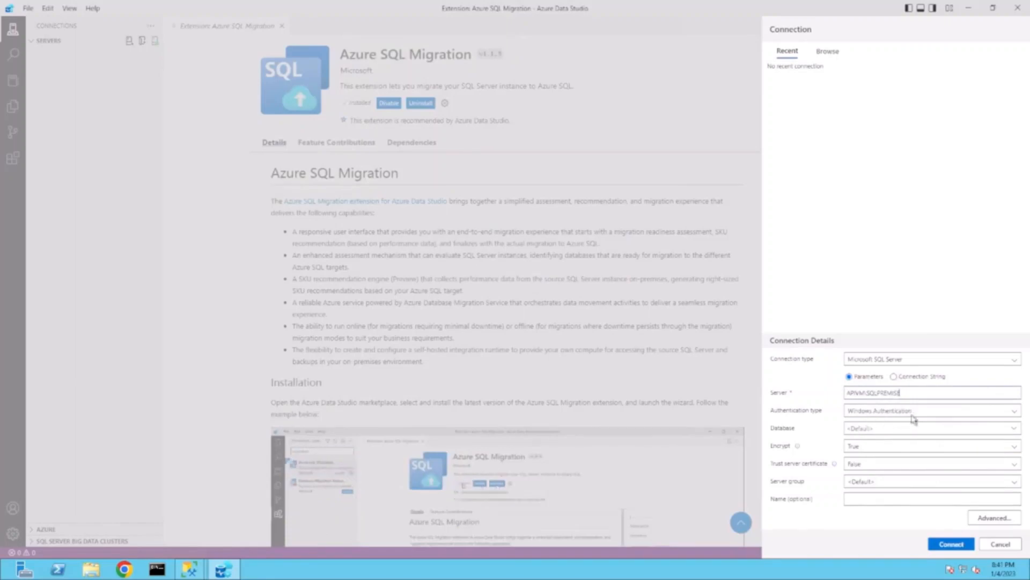
{"action": "left_click", "coordinate": [944, 545]}
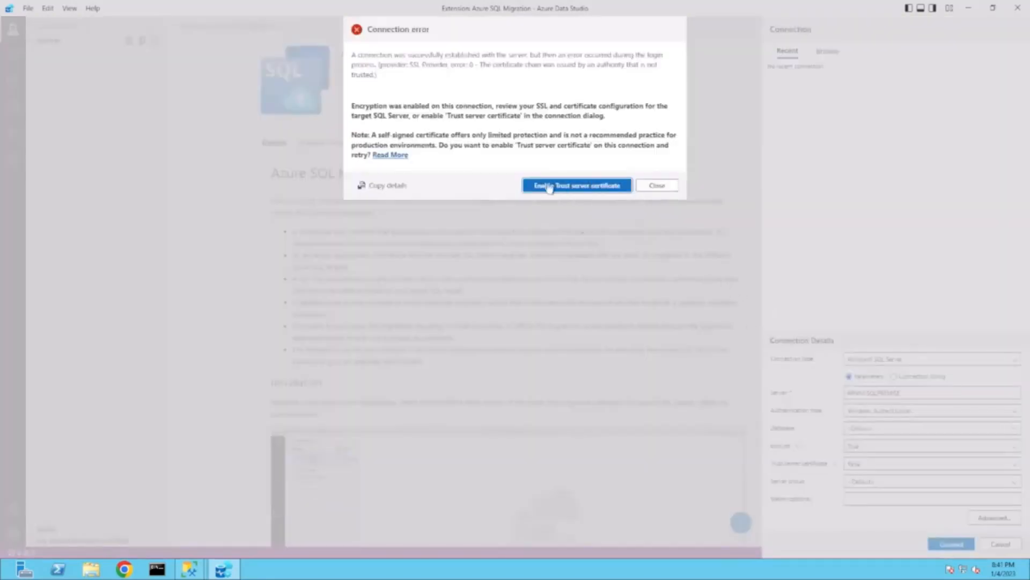
{"action": "left_click", "coordinate": [568, 188]}
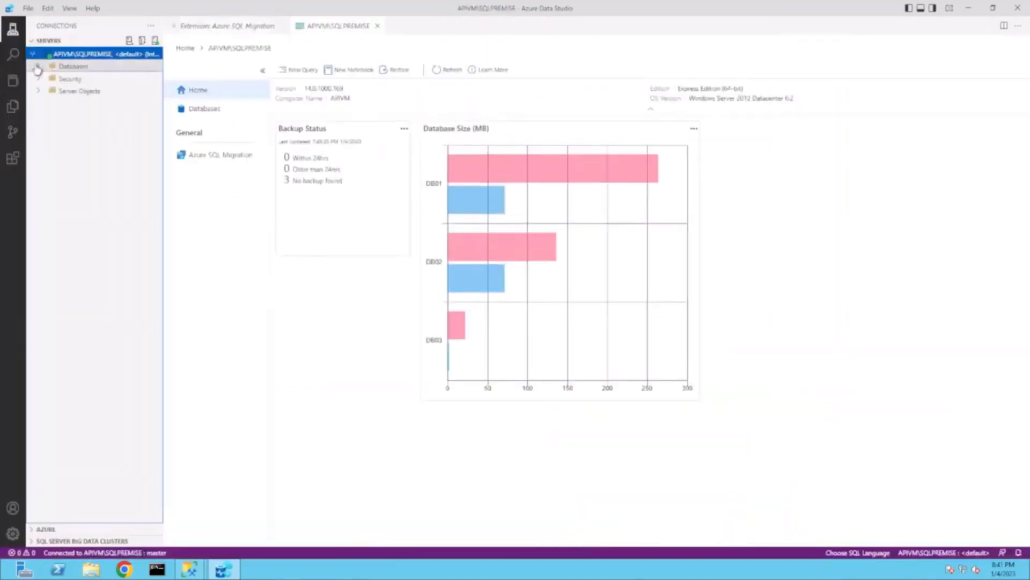
Expand the server's databases, start a new Azure SQL Migration session and assess databases DB01, DB02 and DB03
{"action": "left_click", "coordinate": [73, 66]}
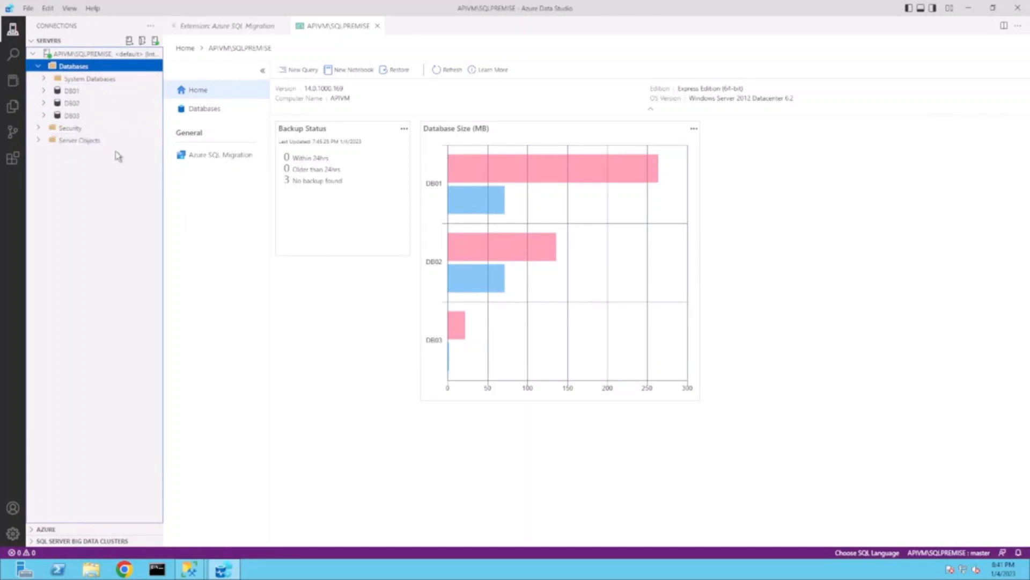
{"action": "left_click", "coordinate": [210, 160]}
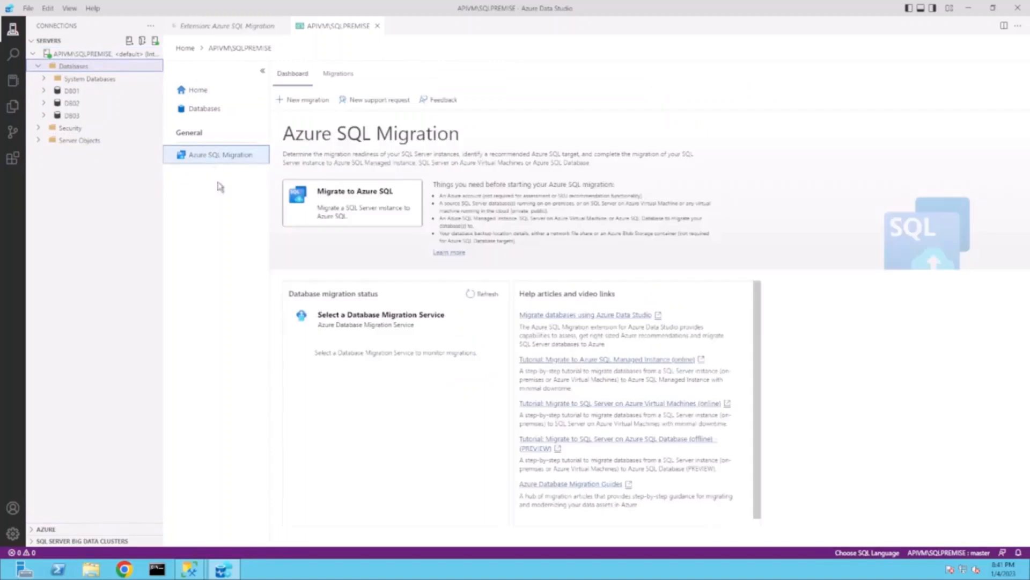
{"action": "left_click", "coordinate": [300, 102]}
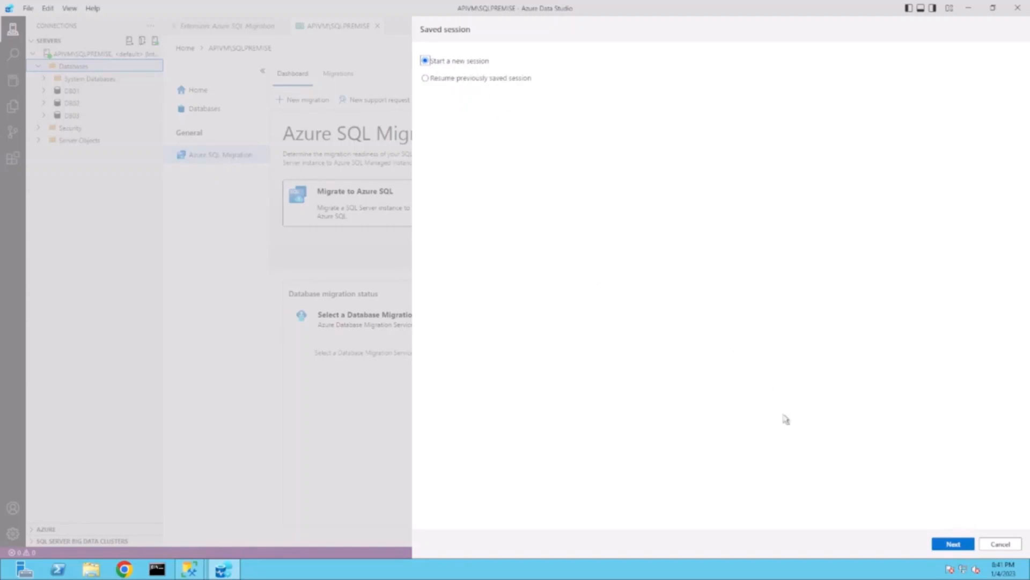
{"action": "left_click", "coordinate": [953, 546]}
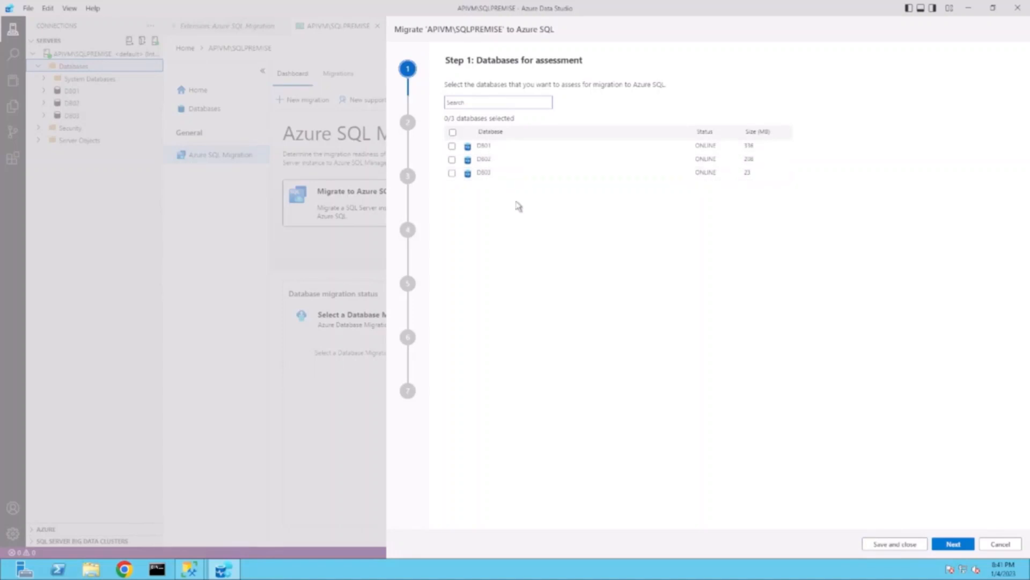
{"action": "left_click", "coordinate": [452, 132]}
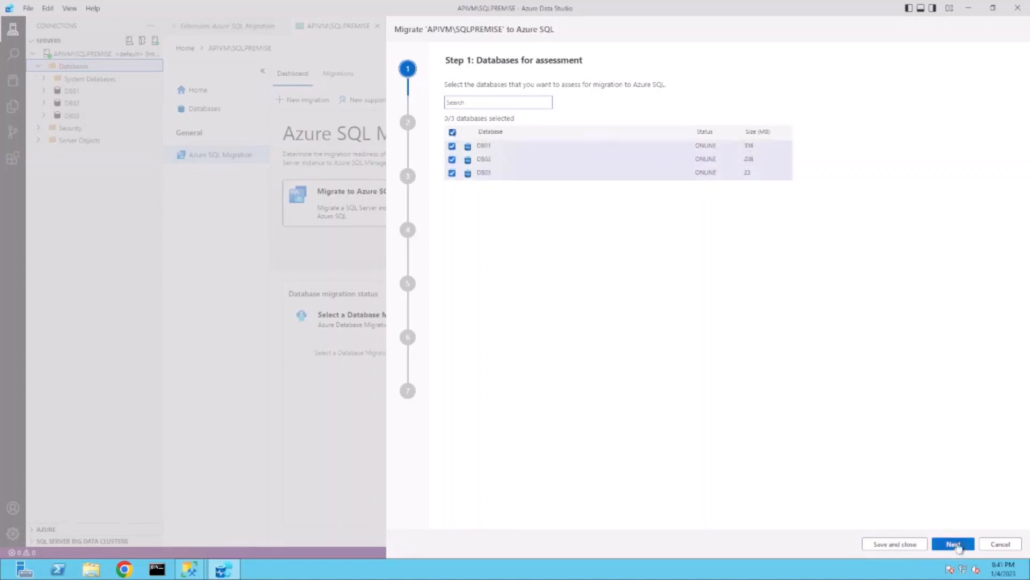
{"action": "left_click", "coordinate": [955, 544]}
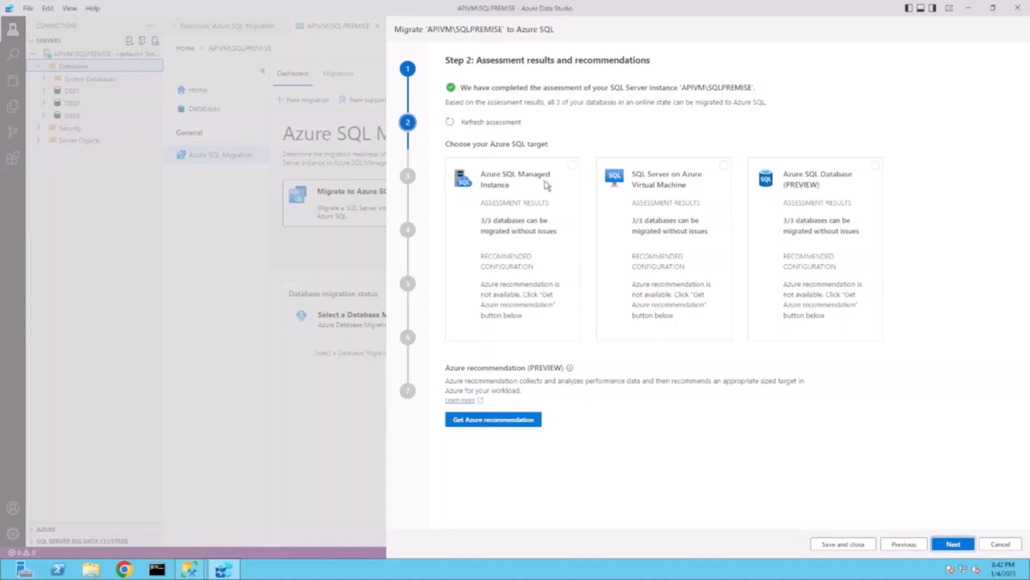
Choose Azure SQL Managed Instance as the migration target and select databases DB01, DB02 and DB03 for it
{"action": "left_click", "coordinate": [573, 167]}
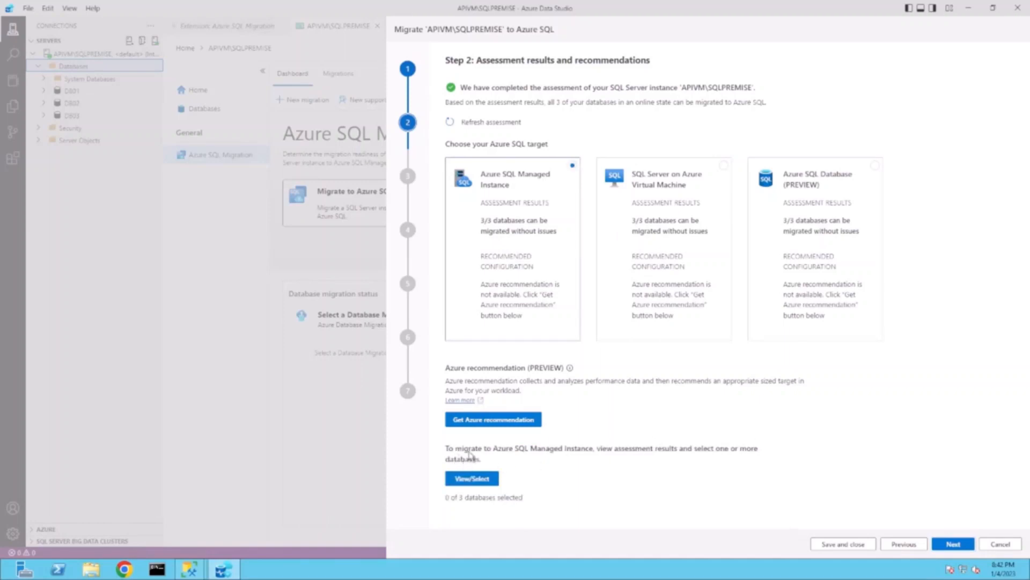
{"action": "left_click", "coordinate": [472, 480]}
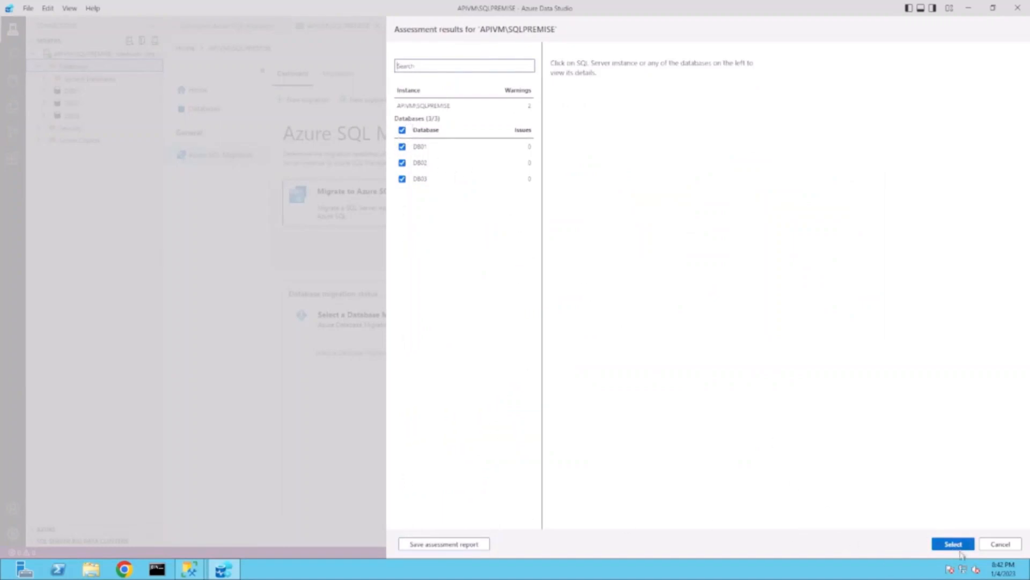
{"action": "left_click", "coordinate": [953, 544]}
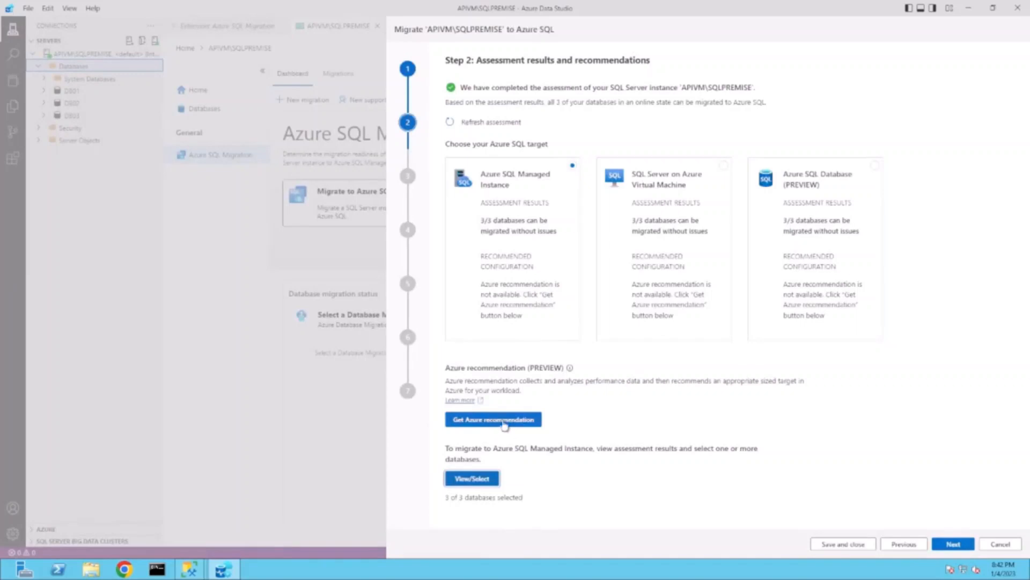
Start an Azure recommendation that collects performance data now, saving the data to the Temp folder on the local drive
{"action": "left_click", "coordinate": [505, 424]}
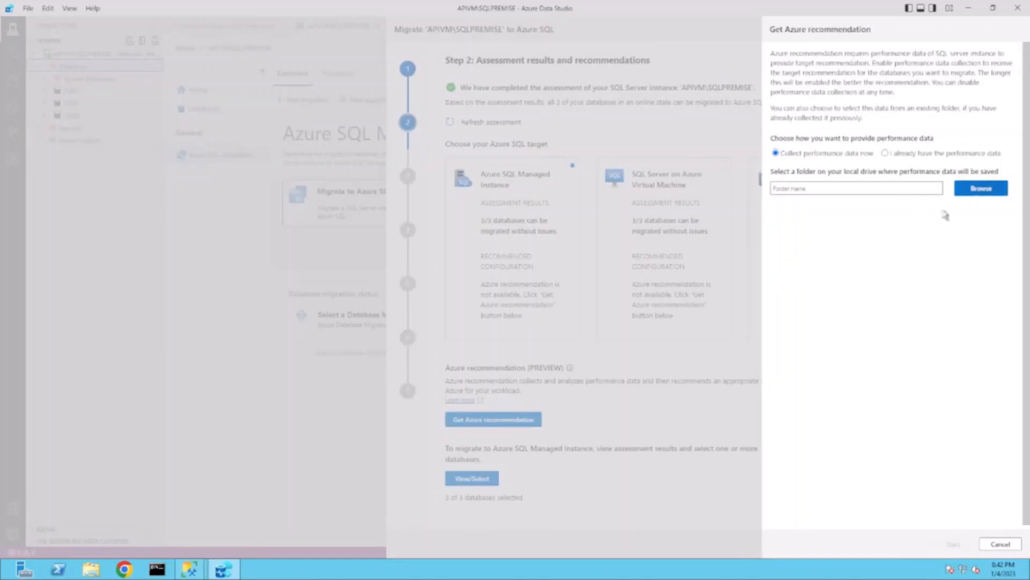
{"action": "left_click", "coordinate": [972, 196]}
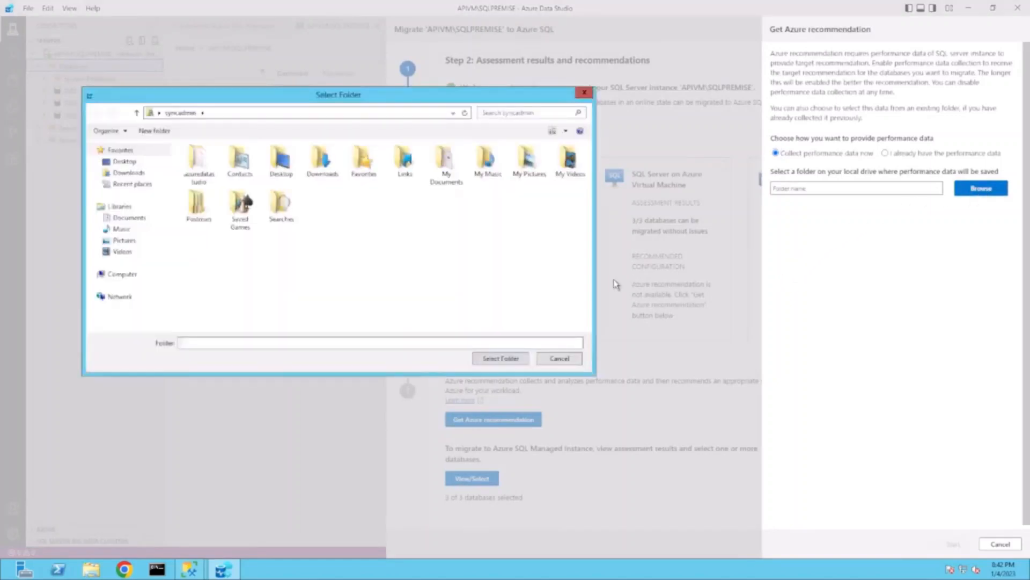
{"action": "left_click", "coordinate": [121, 276]}
{"action": "left_click", "coordinate": [217, 172]}
{"action": "double_click", "coordinate": [218, 173]}
{"action": "left_click", "coordinate": [220, 218]}
{"action": "left_click", "coordinate": [215, 229]}
{"action": "left_click", "coordinate": [500, 358]}
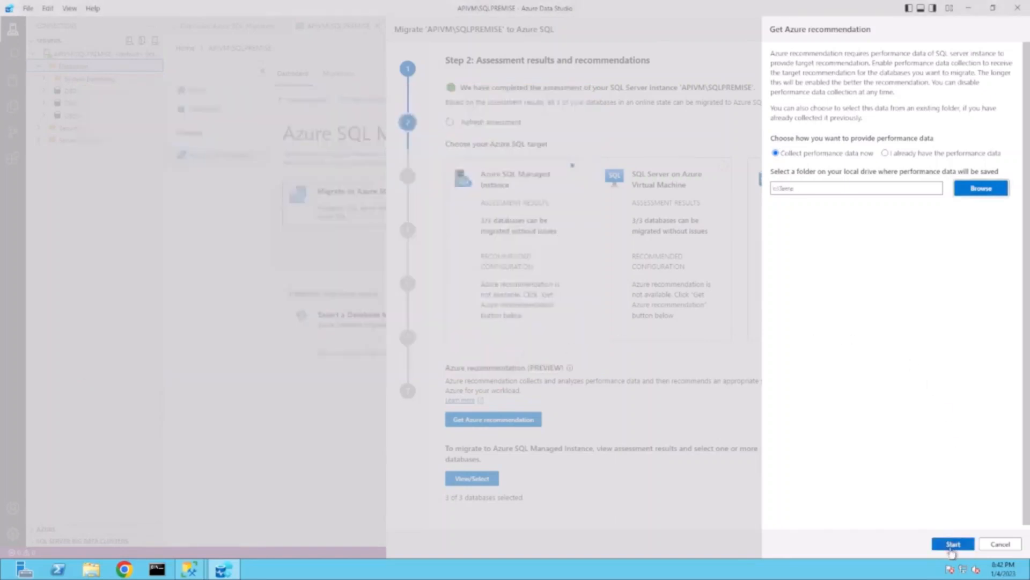
{"action": "left_click", "coordinate": [952, 544]}
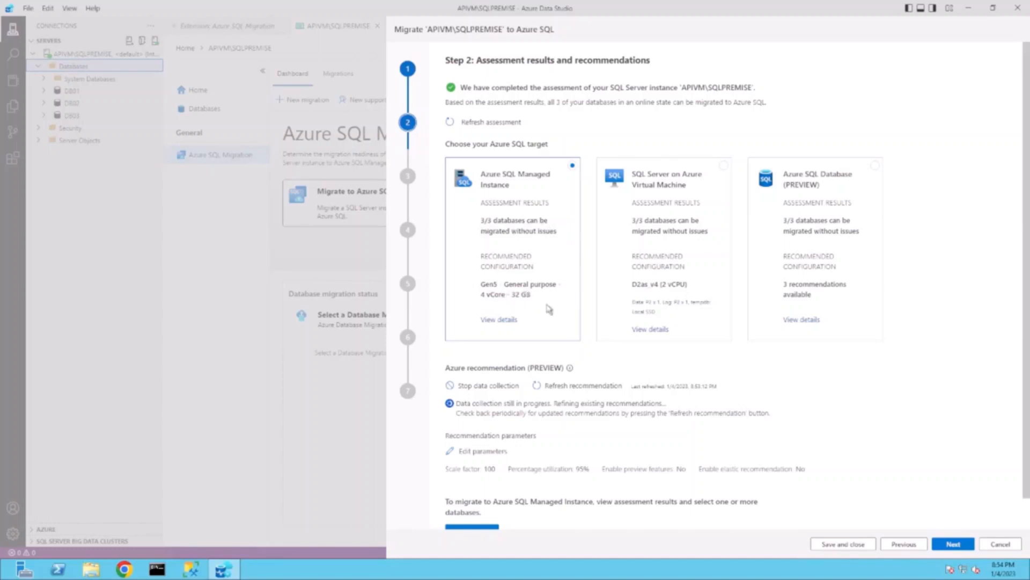
Review the recommendation details for Azure SQL Managed Instance and the assessment issues of database DB01
{"action": "left_click", "coordinate": [507, 321]}
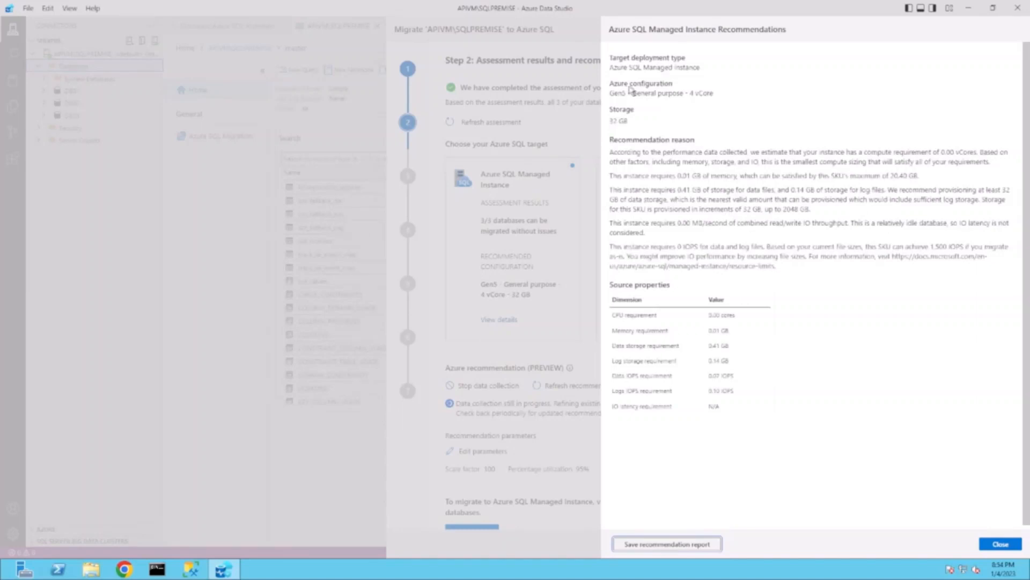
{"action": "left_click", "coordinate": [1002, 544]}
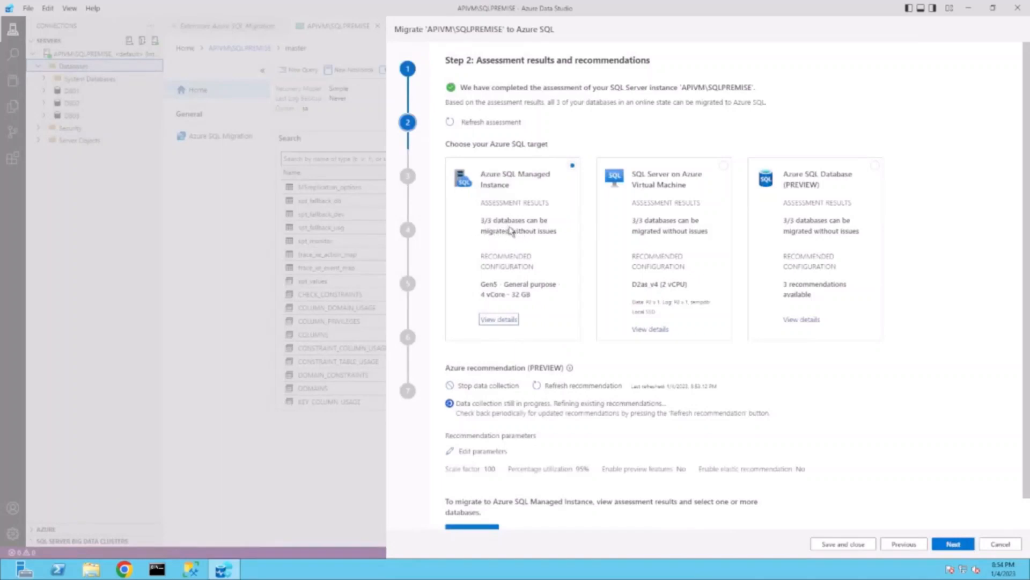
{"action": "scroll", "coordinate": [530, 267], "scroll_direction": "down", "scroll_amount": 1}
{"action": "left_click", "coordinate": [476, 499]}
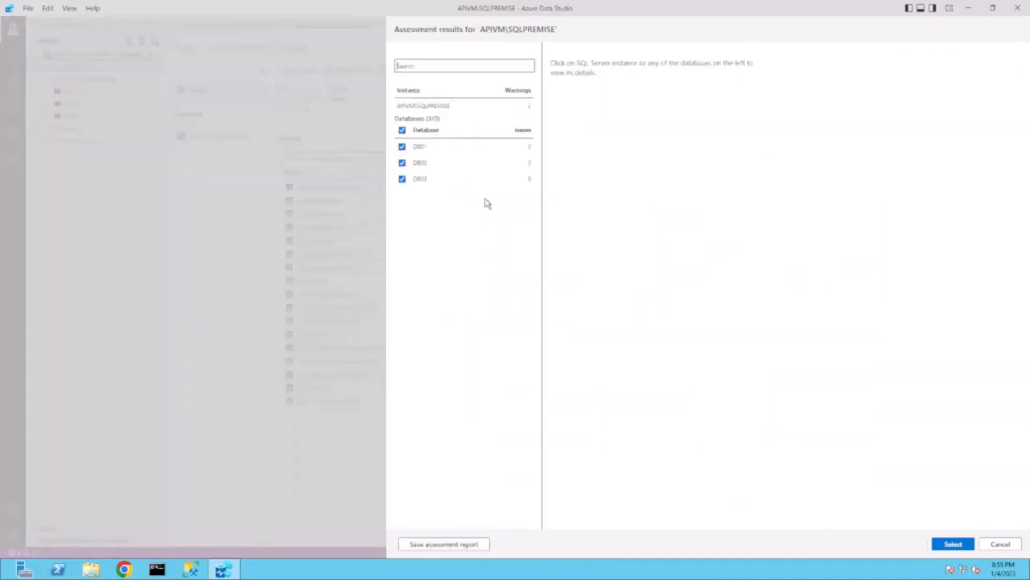
{"action": "left_click", "coordinate": [445, 147]}
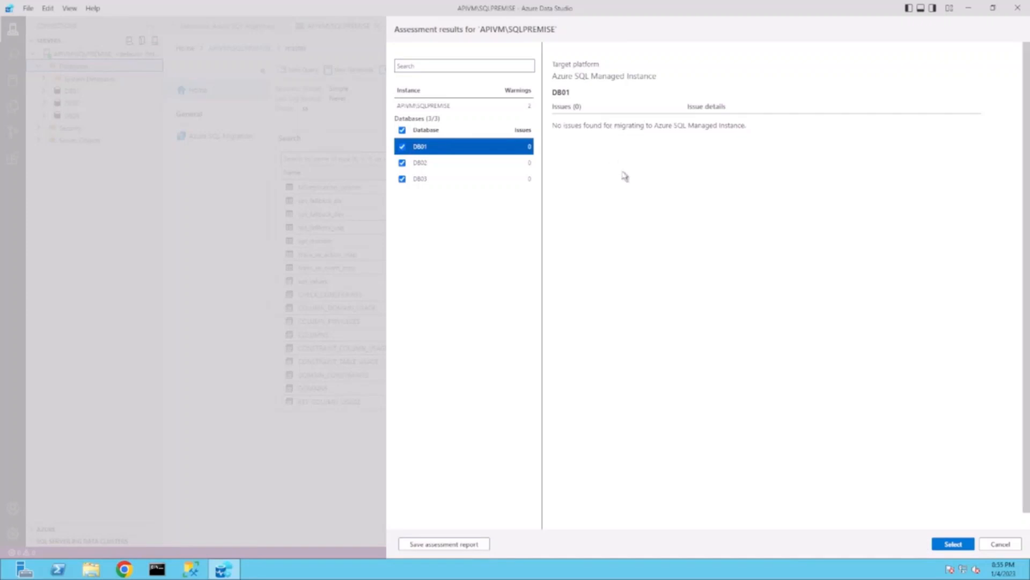
{"action": "left_click", "coordinate": [1000, 543]}
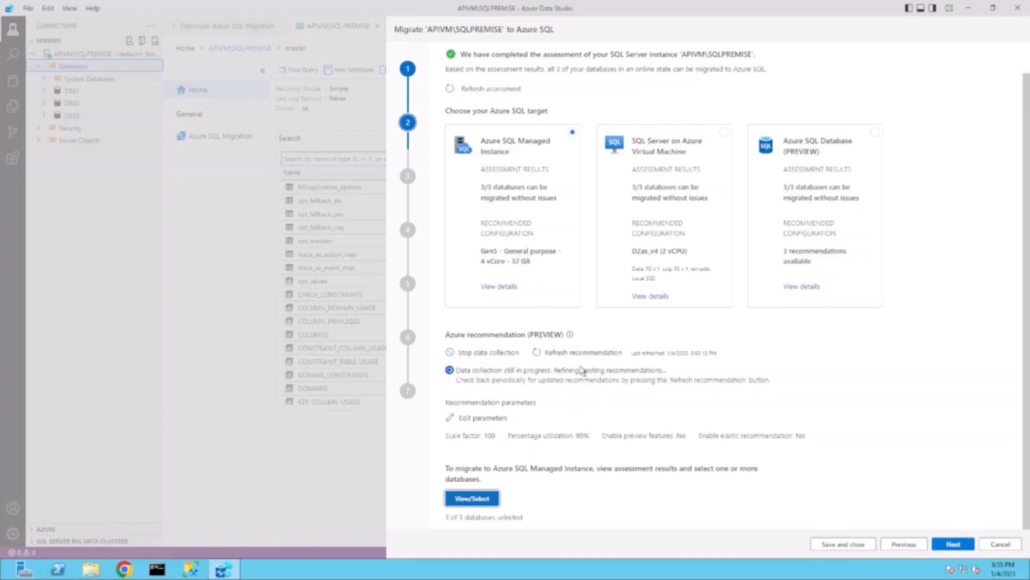
Save and close the migration session, switch to the Azure portal and start creating a storage account
{"action": "left_click", "coordinate": [843, 545]}
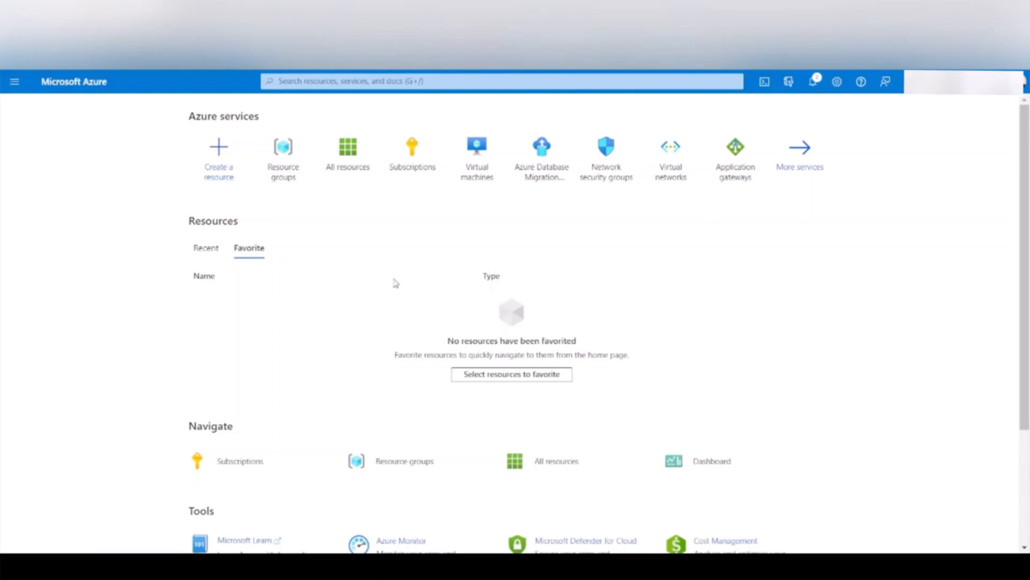
{"action": "left_click", "coordinate": [218, 162]}
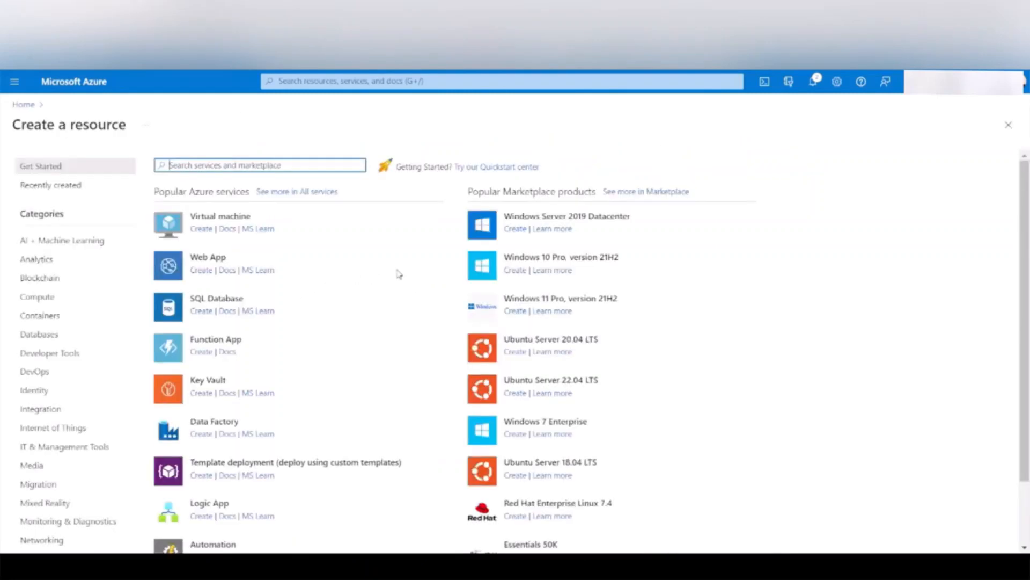
{"action": "type", "text": "storage"}
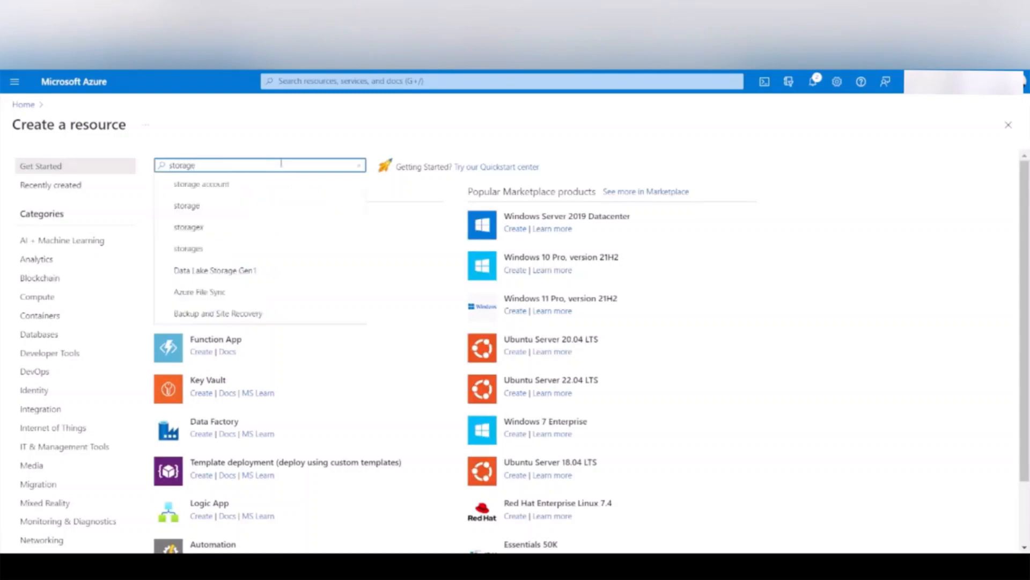
{"action": "left_click", "coordinate": [260, 184]}
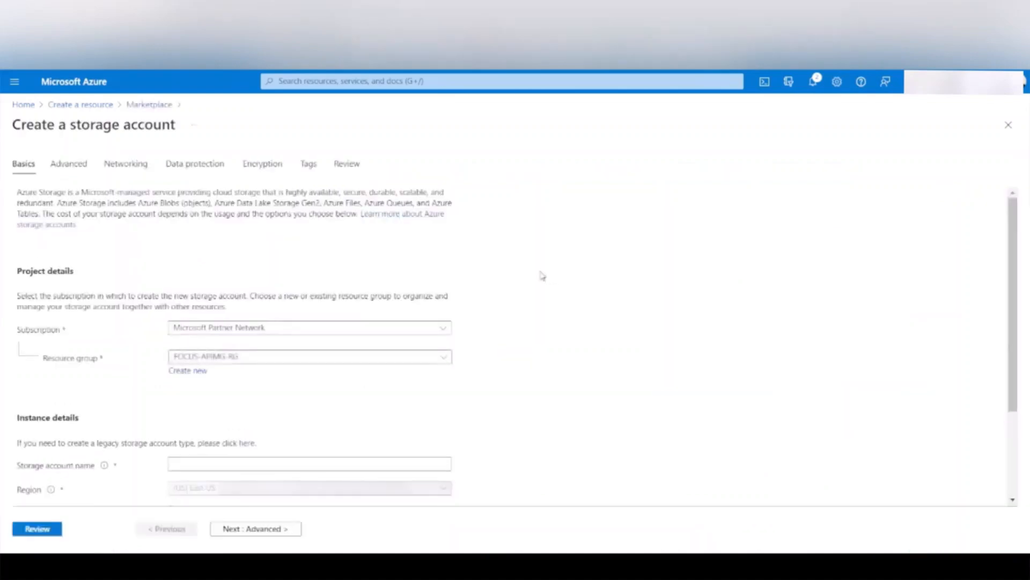
Assign the new storage account to the existing resource group SQL-LAB
{"action": "left_click", "coordinate": [405, 363]}
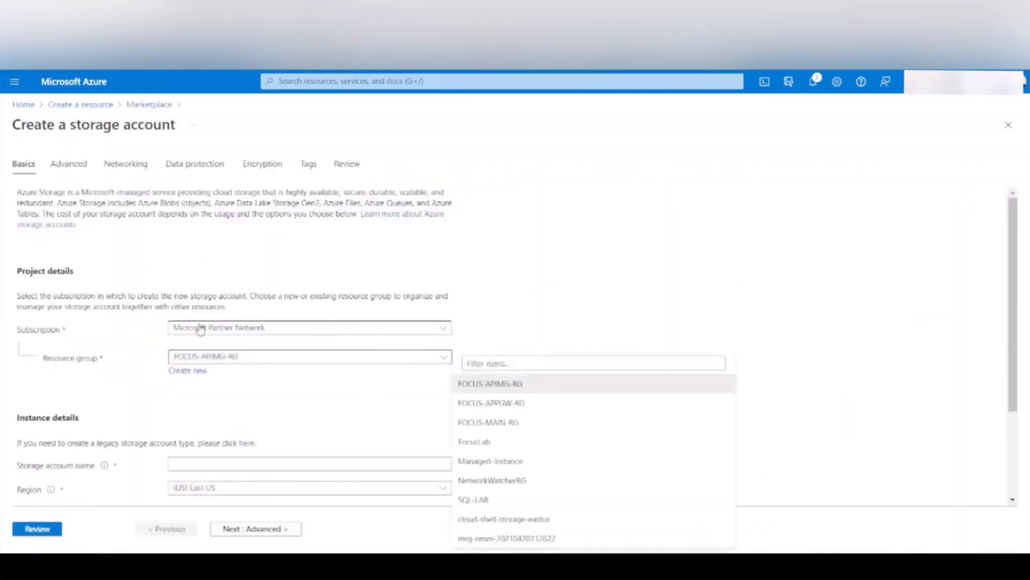
{"action": "left_click", "coordinate": [479, 499]}
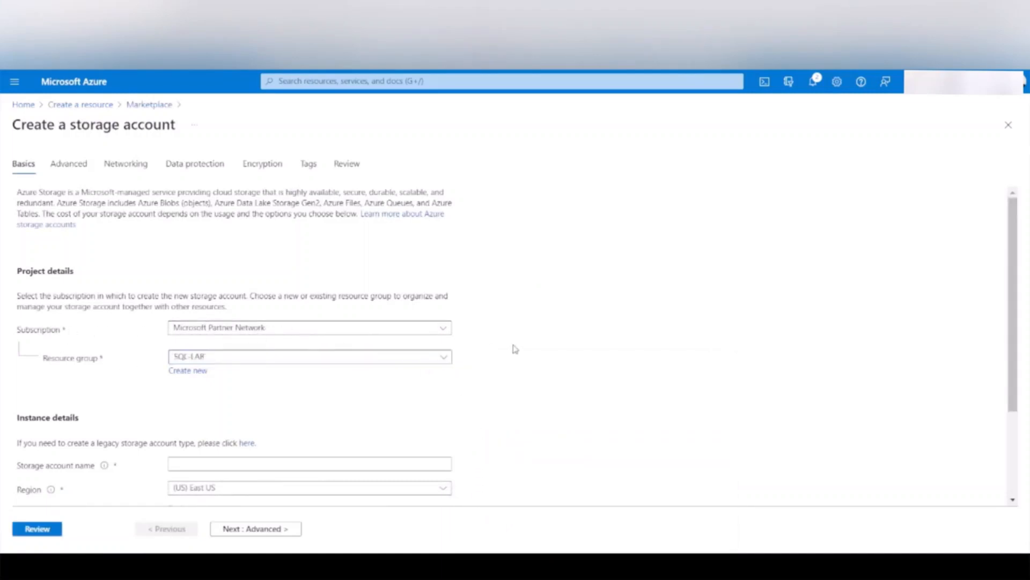
{"action": "scroll", "coordinate": [515, 352], "scroll_direction": "down", "scroll_amount": 1}
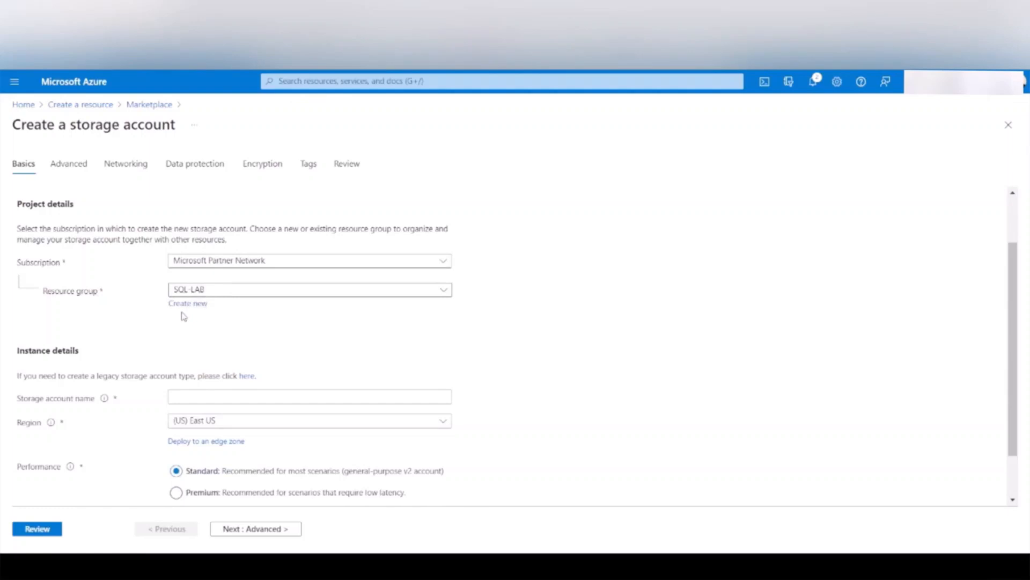
{"action": "left_click", "coordinate": [198, 305]}
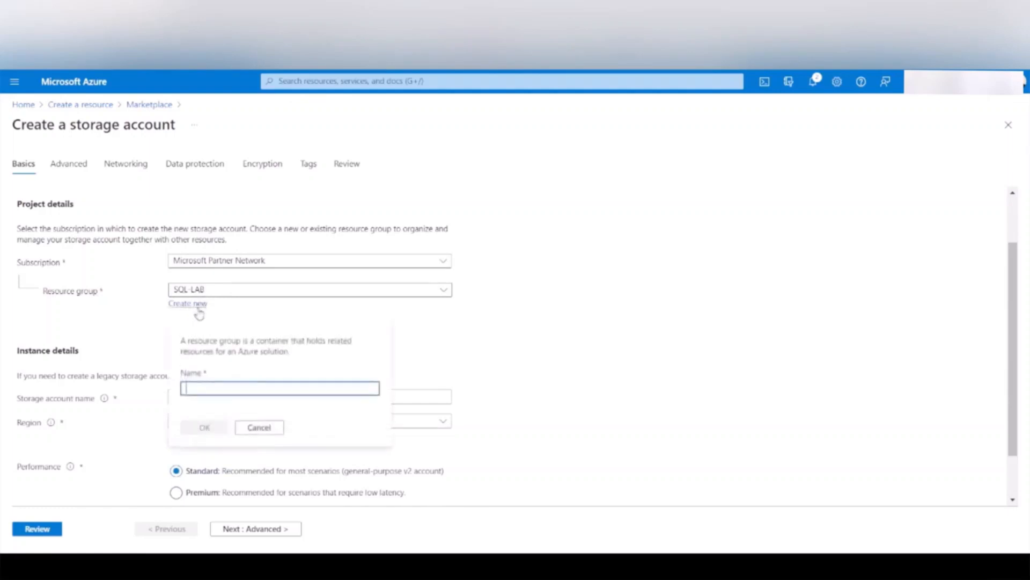
{"action": "left_click", "coordinate": [261, 432]}
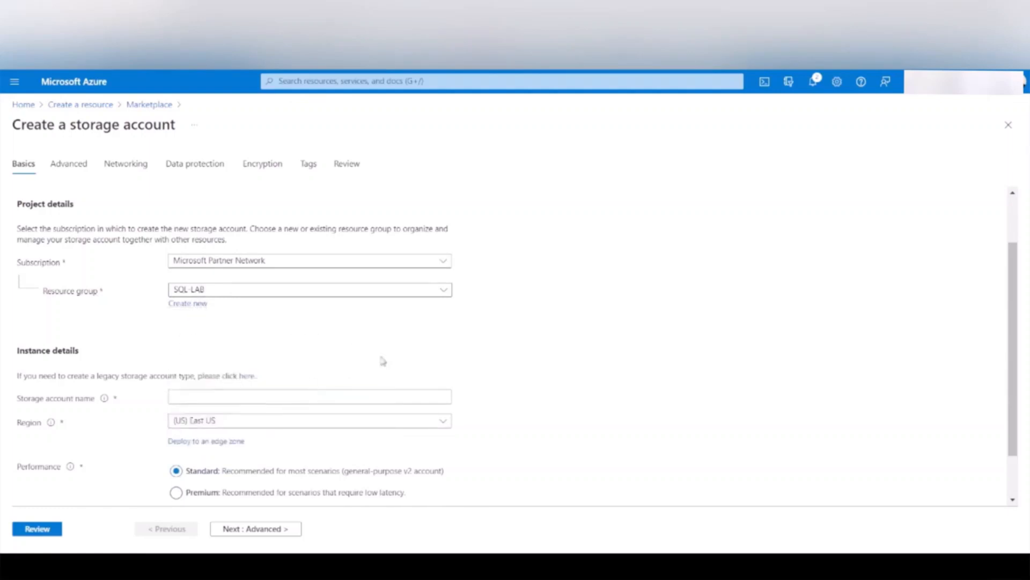
Name the storage account sqlmigration11
{"action": "scroll", "coordinate": [529, 336], "scroll_direction": "down", "scroll_amount": 1}
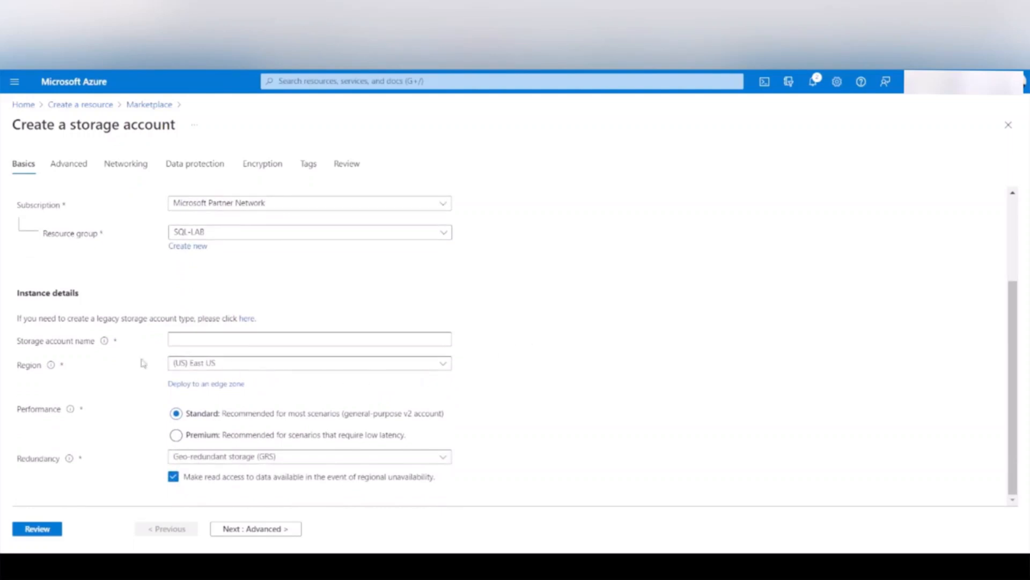
{"action": "left_click", "coordinate": [248, 339]}
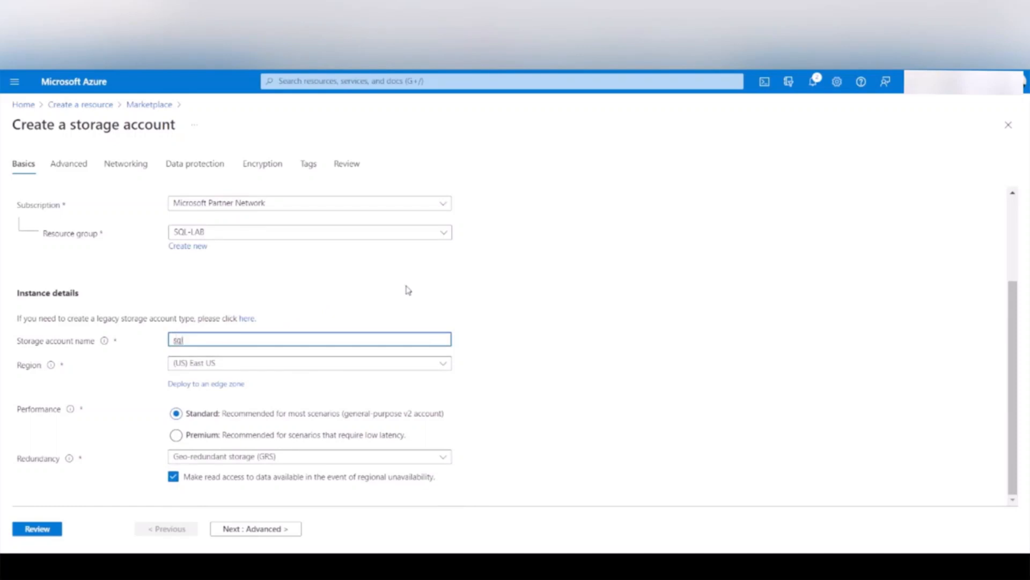
{"action": "type", "text": "sql"}
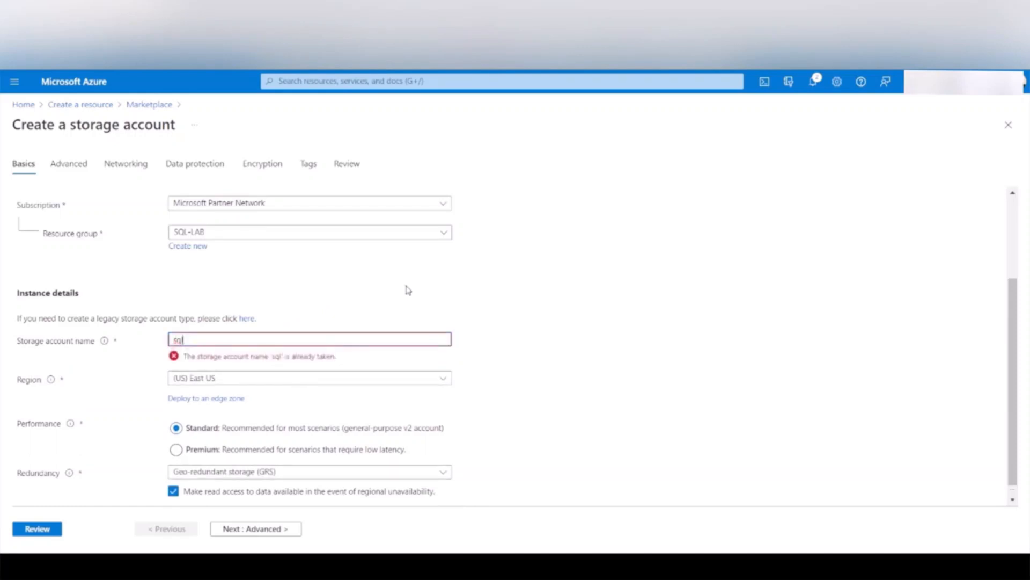
{"action": "type", "text": "lab"}
{"action": "key", "text": "BackSpace"}
{"action": "type", "text": "l"}
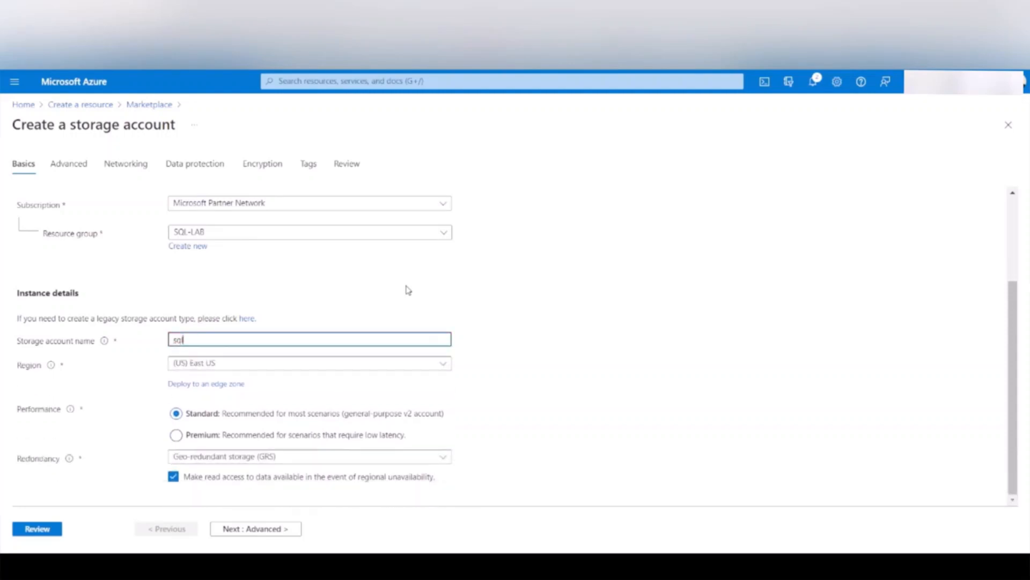
{"action": "type", "text": "migrationtest"}
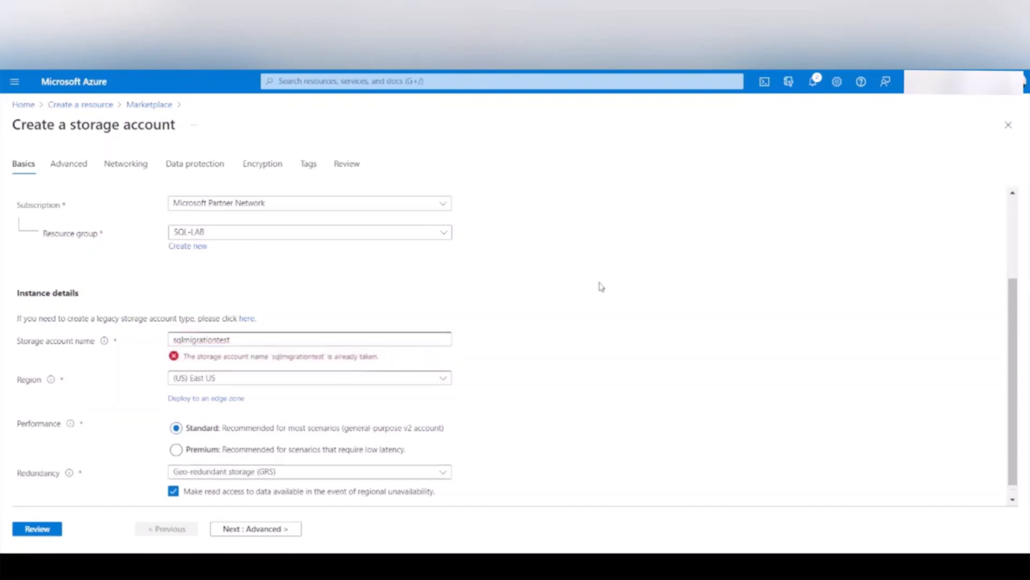
{"action": "left_click", "coordinate": [260, 344]}
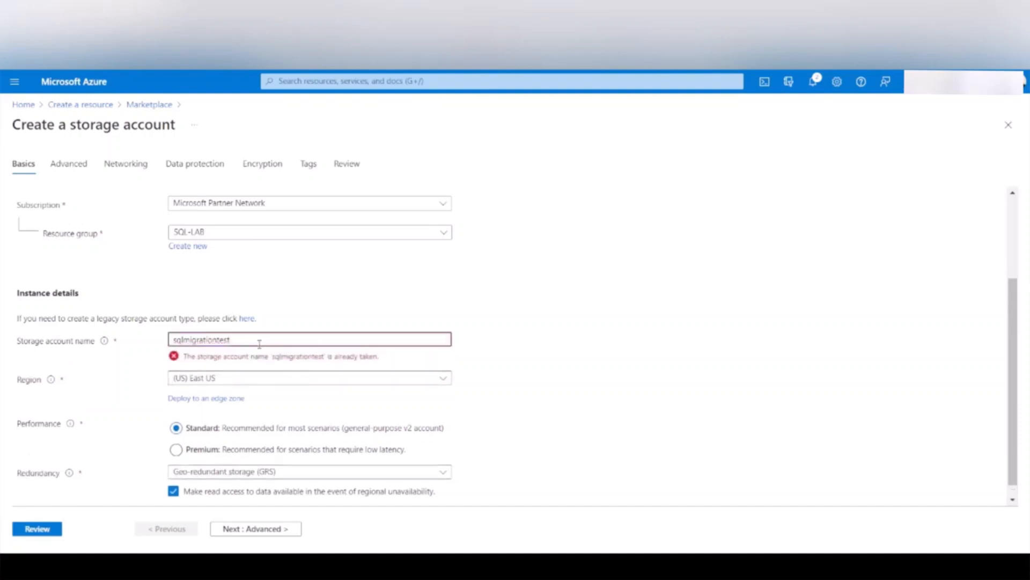
{"action": "key", "text": "BackSpace"}
{"action": "type", "text": "11"}
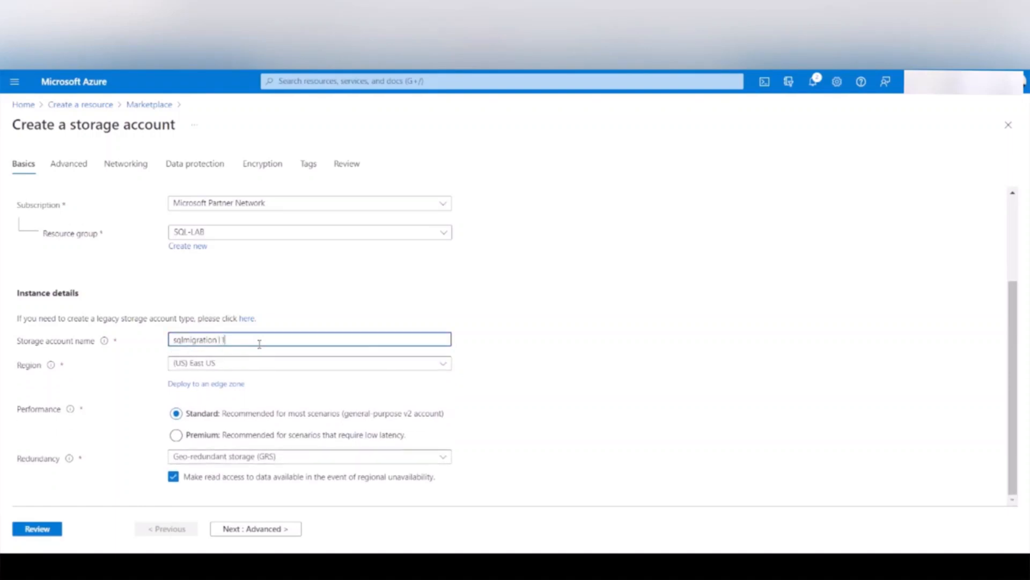
{"action": "left_click", "coordinate": [409, 317]}
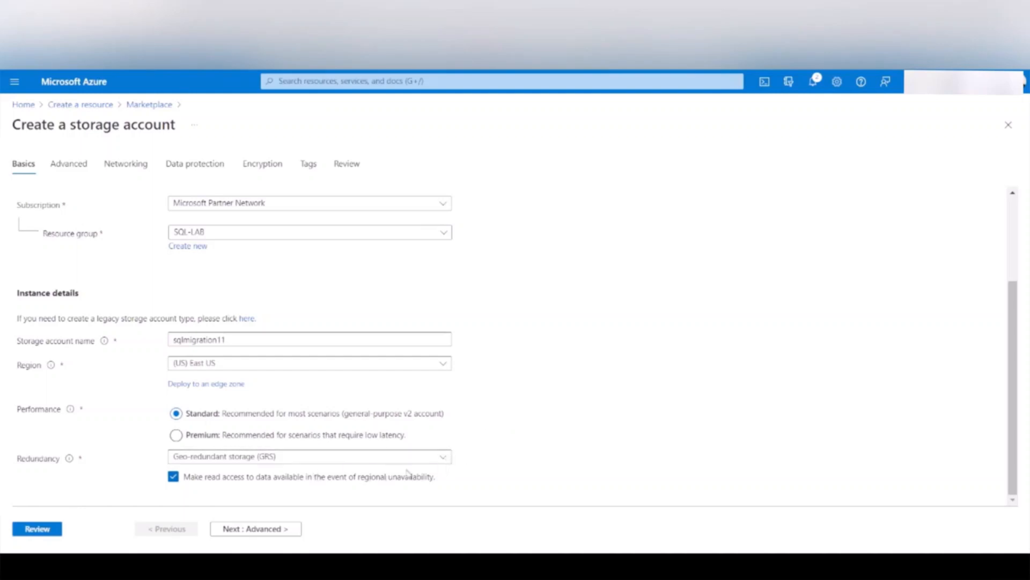
Set the storage account's redundancy to Locally-redundant storage (LRS) and continue to the advanced settings
{"action": "left_click", "coordinate": [444, 467]}
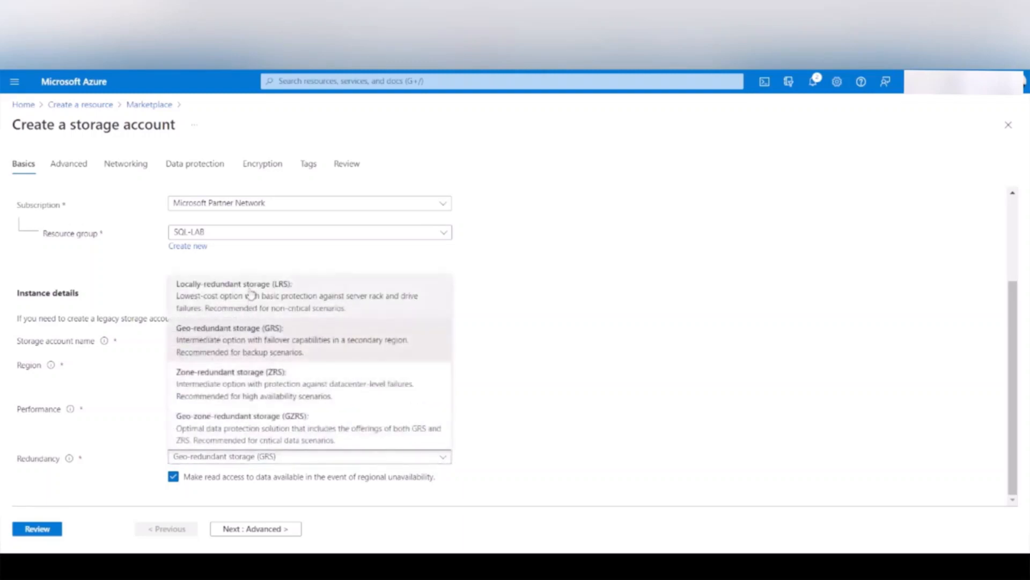
{"action": "left_click", "coordinate": [246, 295]}
{"action": "left_click", "coordinate": [285, 530]}
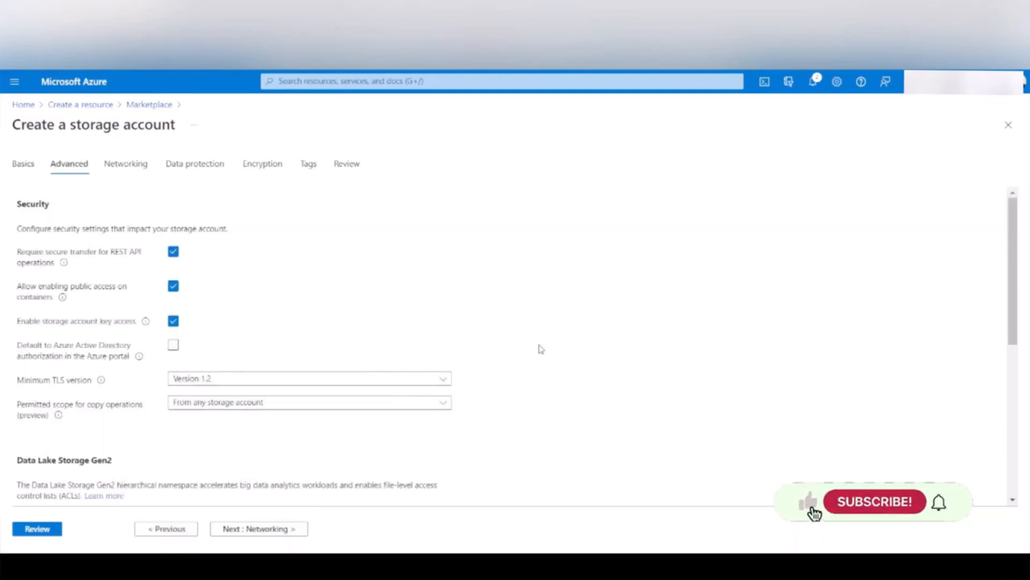
Keep the default Advanced, Networking, Data protection, Encryption and Tags settings and proceed to the review of the storage account
{"action": "scroll", "coordinate": [541, 350], "scroll_direction": "down", "scroll_amount": 1}
{"action": "scroll", "coordinate": [531, 375], "scroll_direction": "down", "scroll_amount": 5}
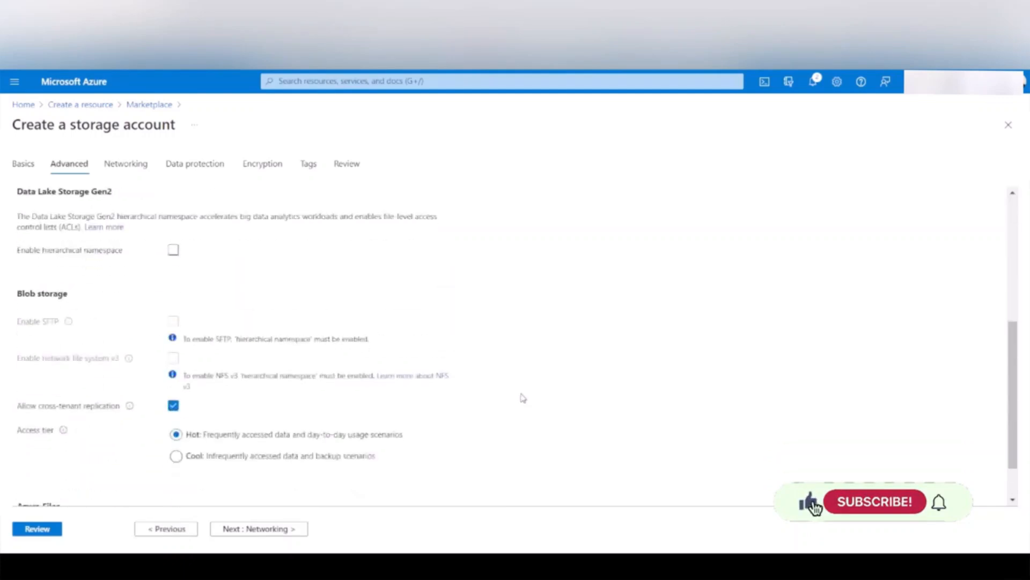
{"action": "left_click", "coordinate": [287, 532]}
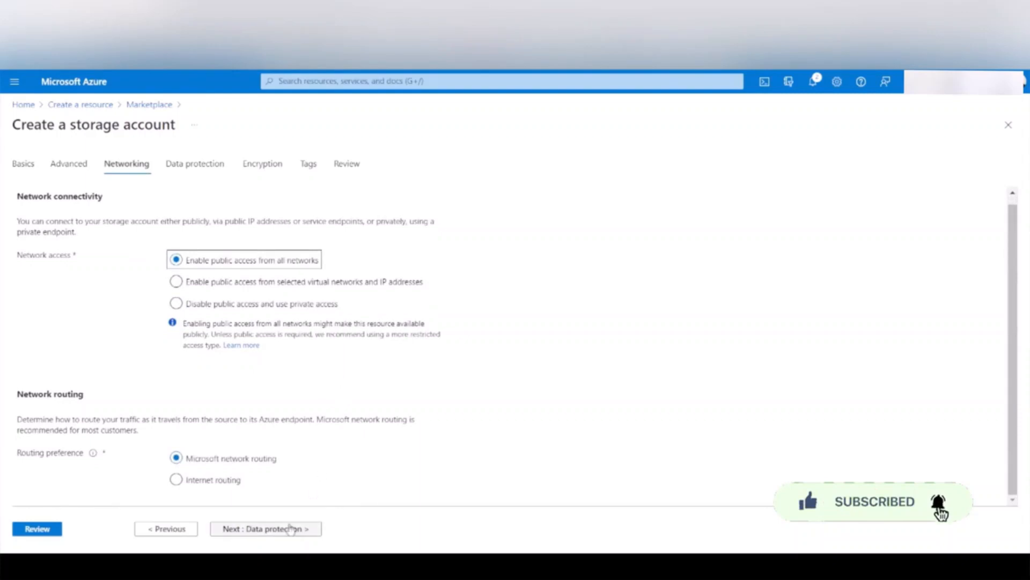
{"action": "left_click", "coordinate": [306, 528]}
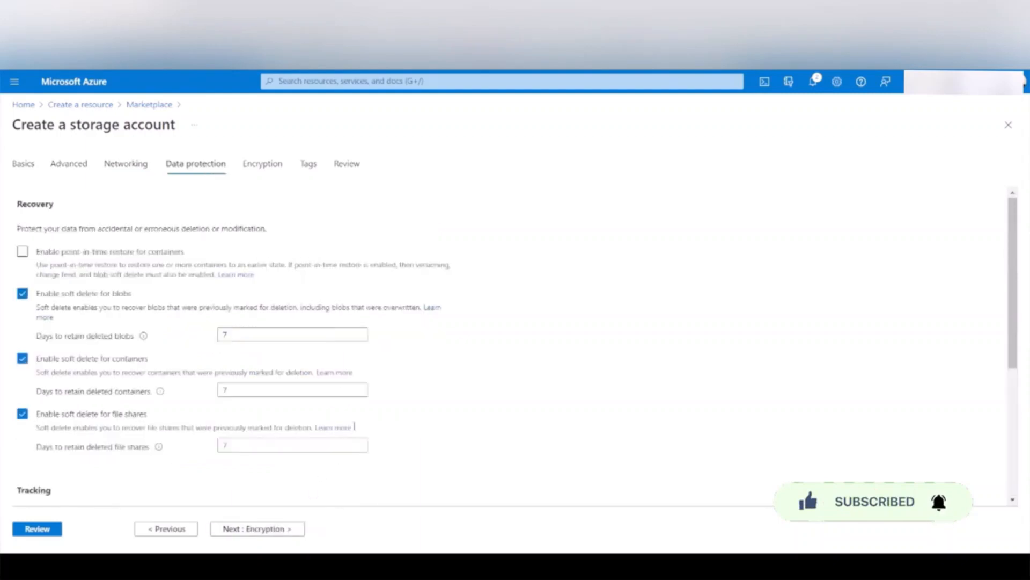
{"action": "left_click", "coordinate": [278, 531]}
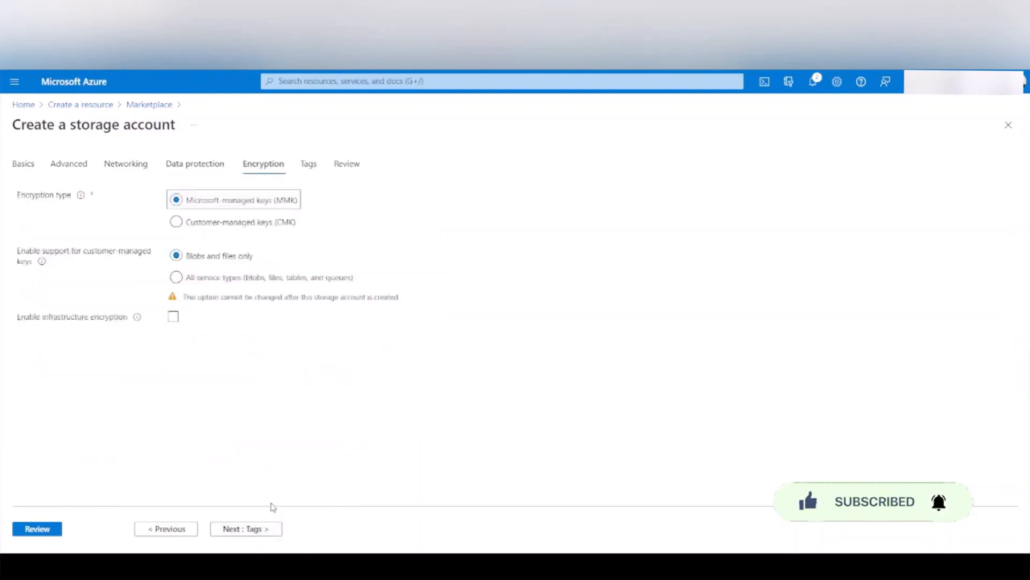
{"action": "left_click", "coordinate": [261, 528]}
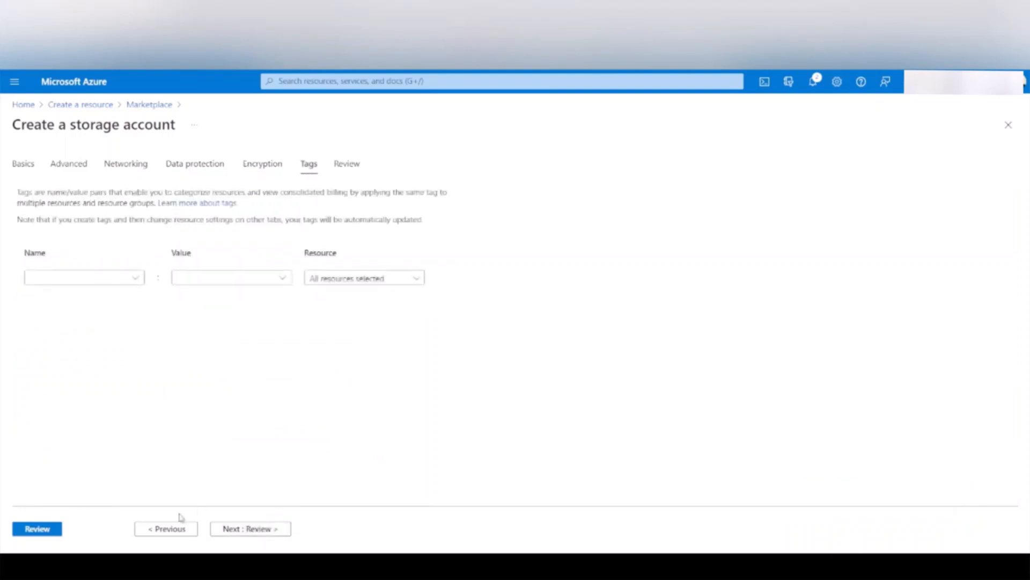
{"action": "left_click", "coordinate": [43, 531]}
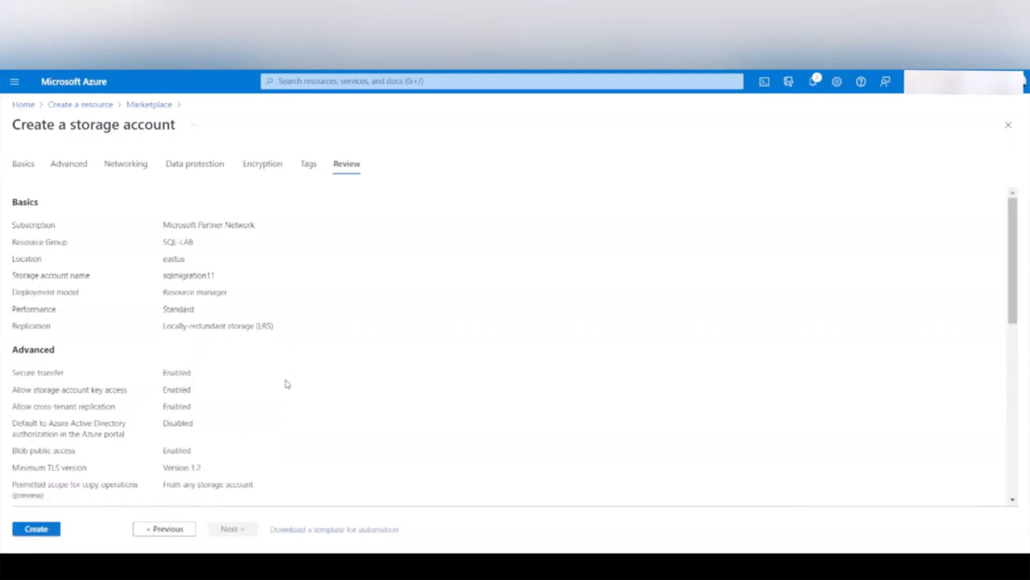
Check the configuration summary of the storage account and create it
{"action": "scroll", "coordinate": [288, 385], "scroll_direction": "down", "scroll_amount": 7}
{"action": "scroll", "coordinate": [289, 404], "scroll_direction": "up", "scroll_amount": 7}
{"action": "left_click", "coordinate": [44, 529]}
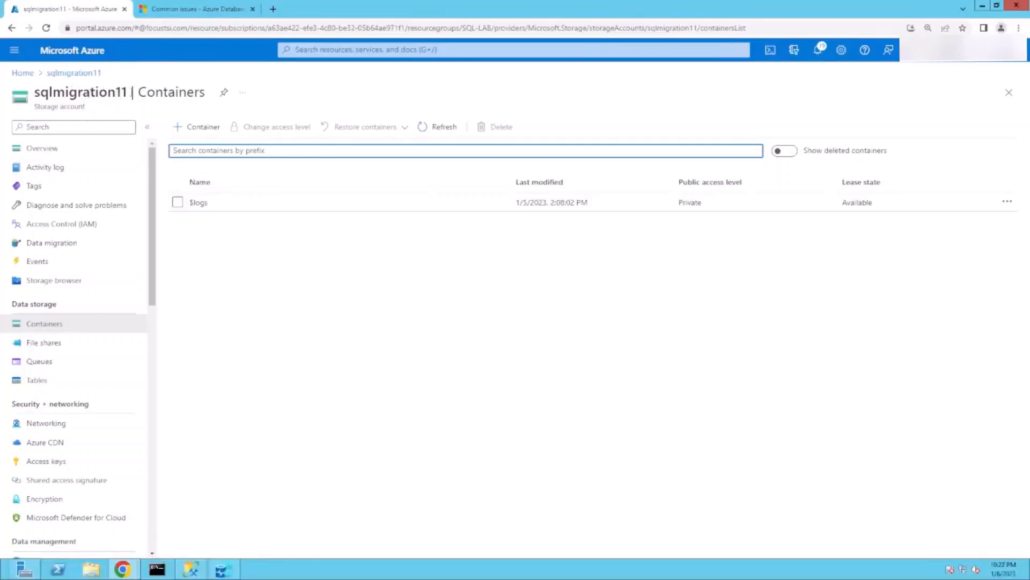
Create a private container named db01 in the sqlmigration11 storage account
{"action": "left_click", "coordinate": [46, 325]}
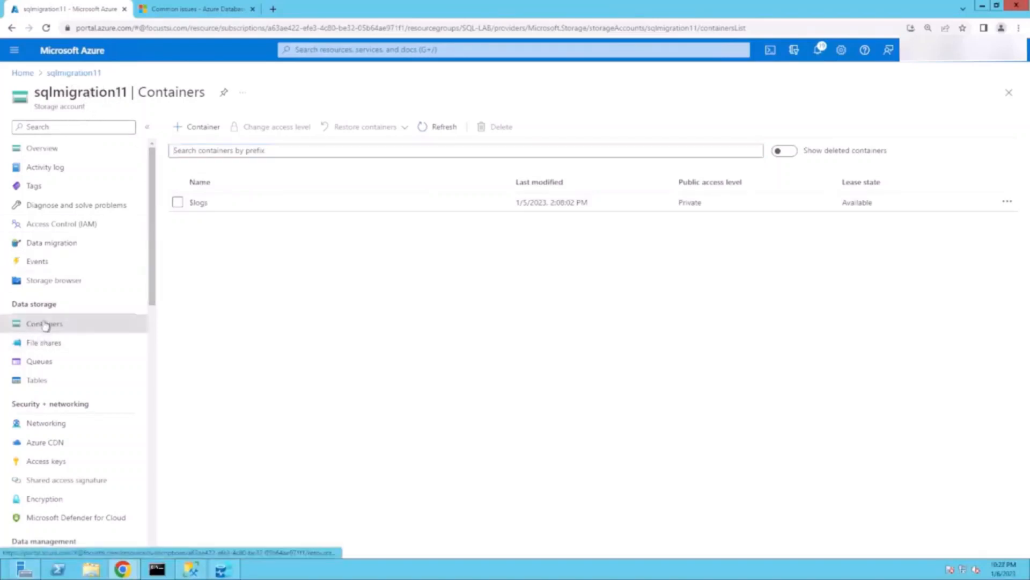
{"action": "left_click", "coordinate": [197, 127]}
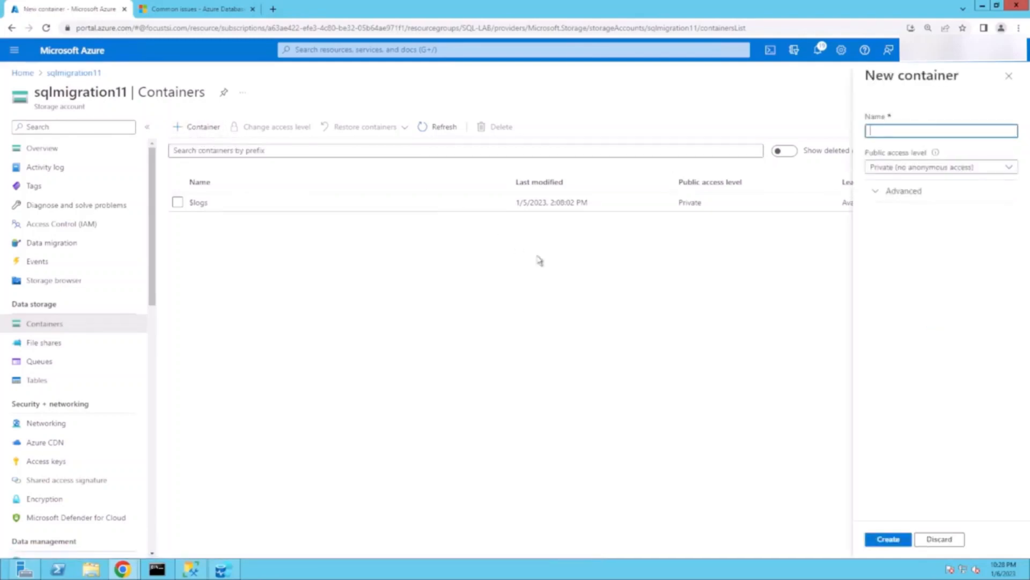
{"action": "type", "text": "db01"}
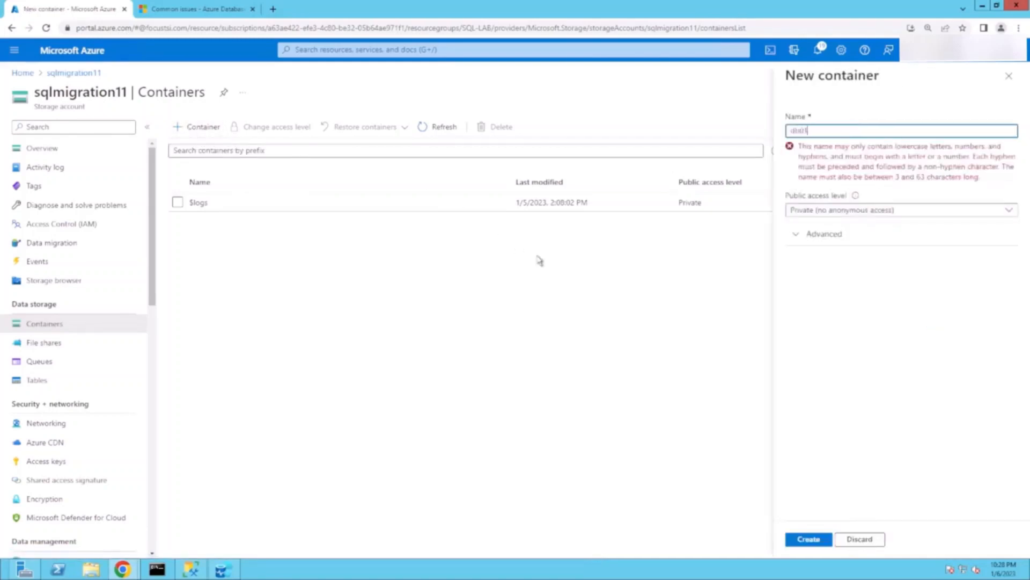
{"action": "left_click", "coordinate": [807, 539]}
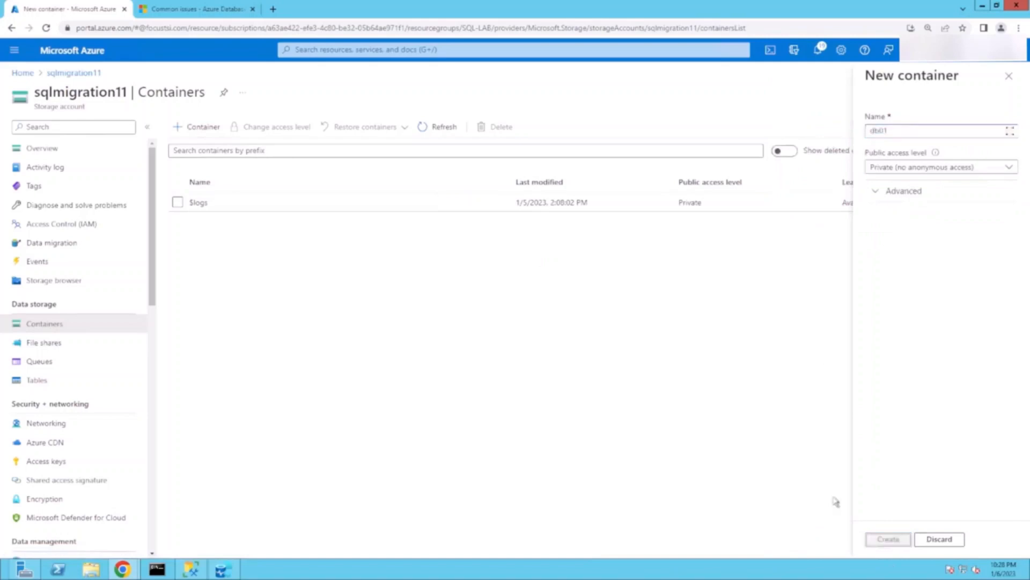
Create two more private containers in the storage account, named db02 and db03
{"action": "left_click", "coordinate": [208, 130]}
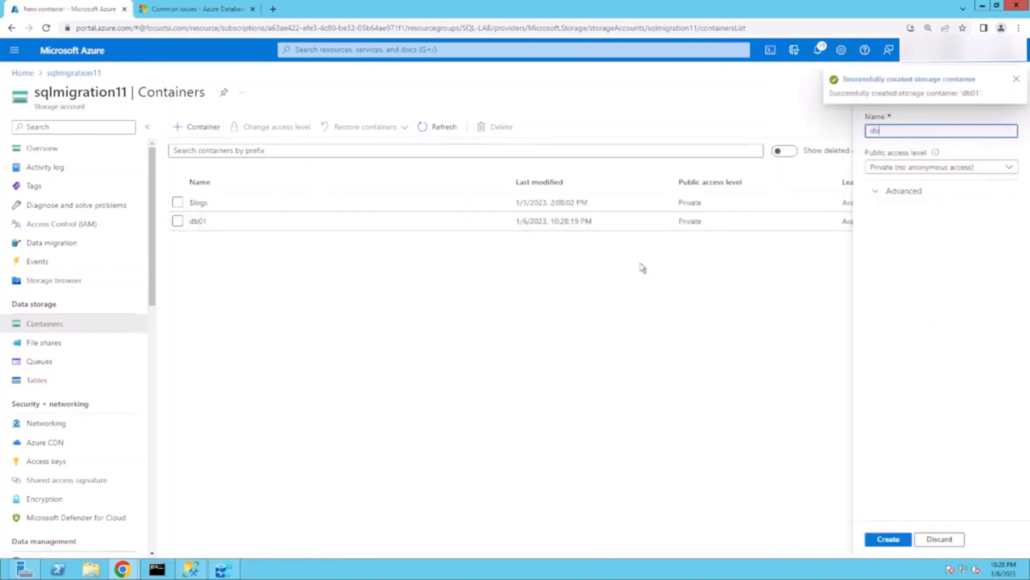
{"action": "type", "text": "db02"}
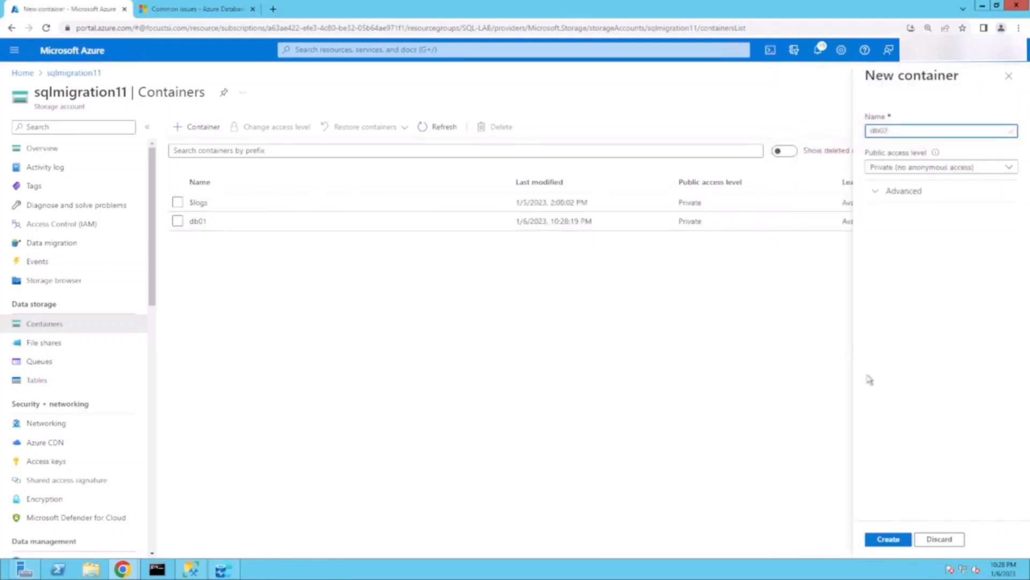
{"action": "left_click", "coordinate": [808, 539]}
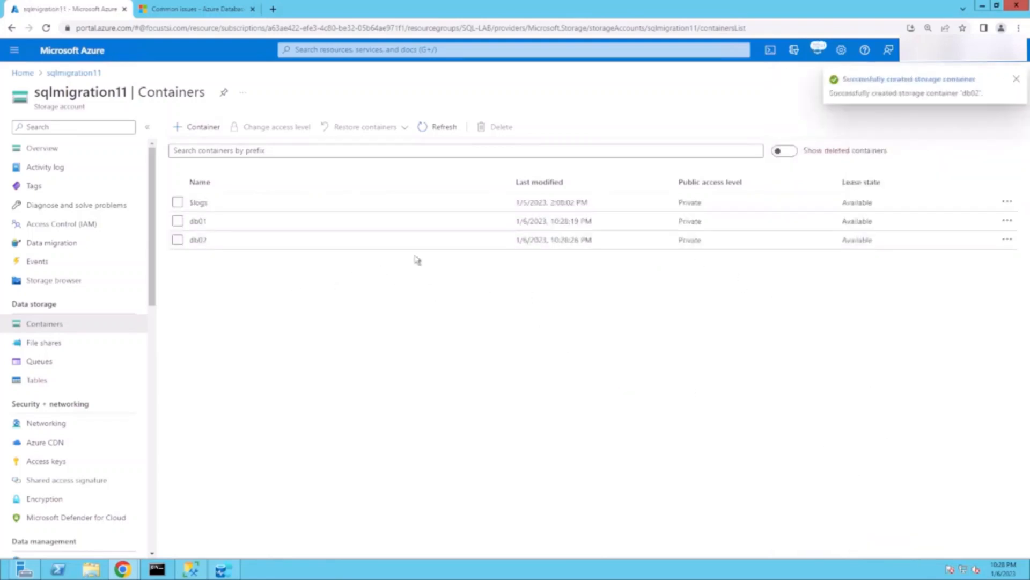
{"action": "left_click", "coordinate": [202, 129]}
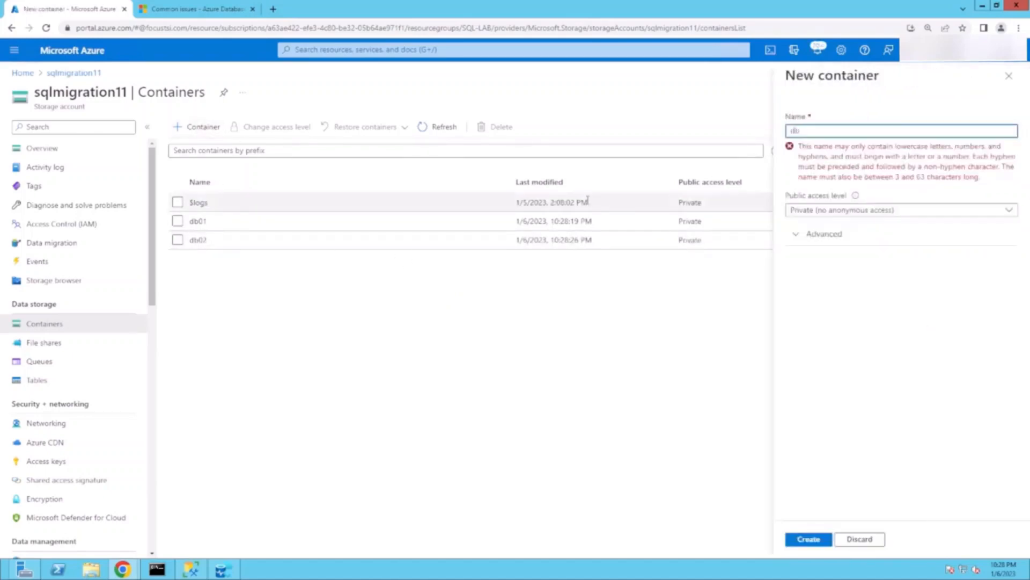
{"action": "type", "text": "db03"}
{"action": "left_click", "coordinate": [880, 542]}
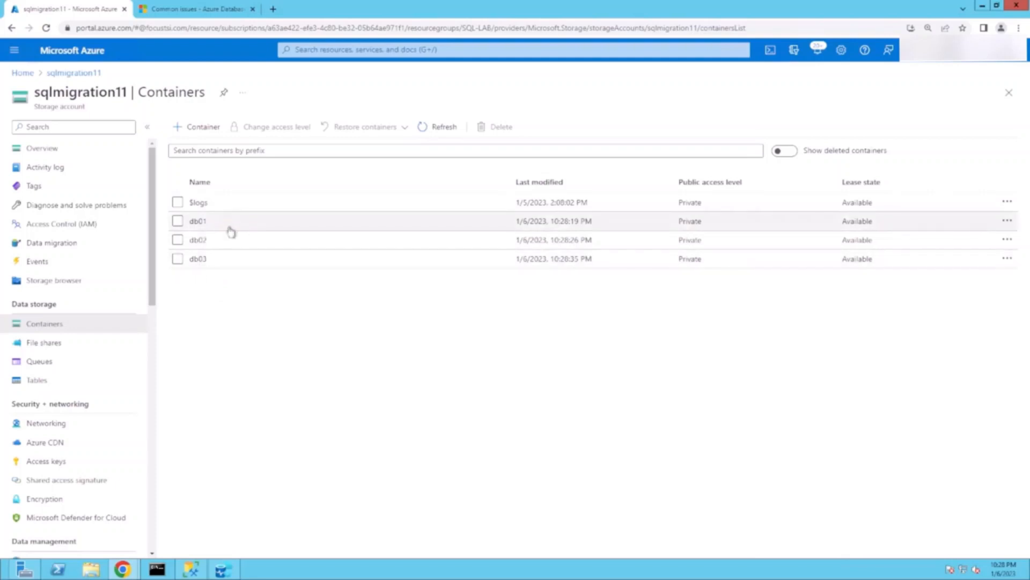
In the db01 container's shared access token settings, add the Add, Create, Write, Delete and List permissions to Read
{"action": "left_click", "coordinate": [198, 221]}
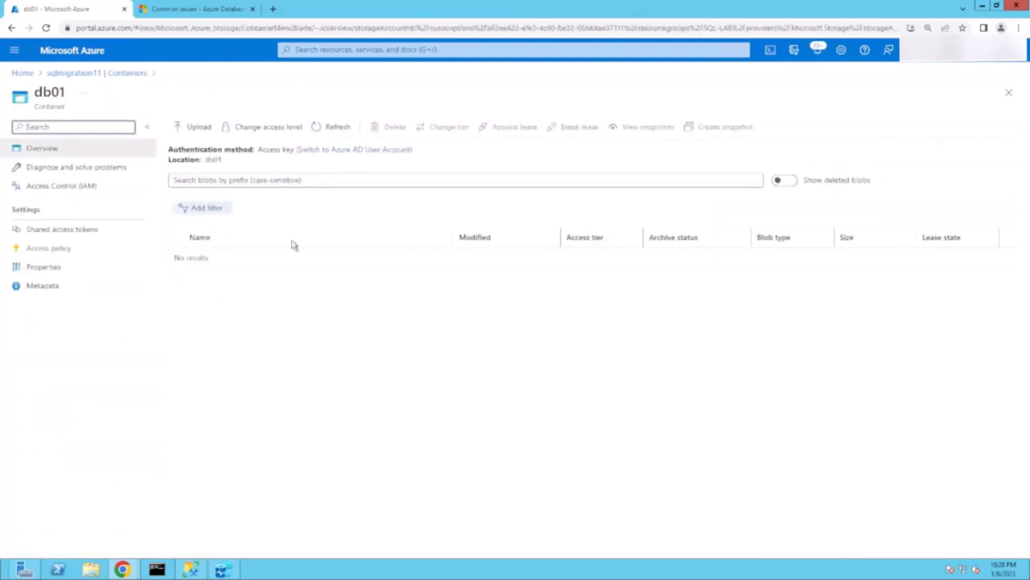
{"action": "left_click", "coordinate": [52, 234]}
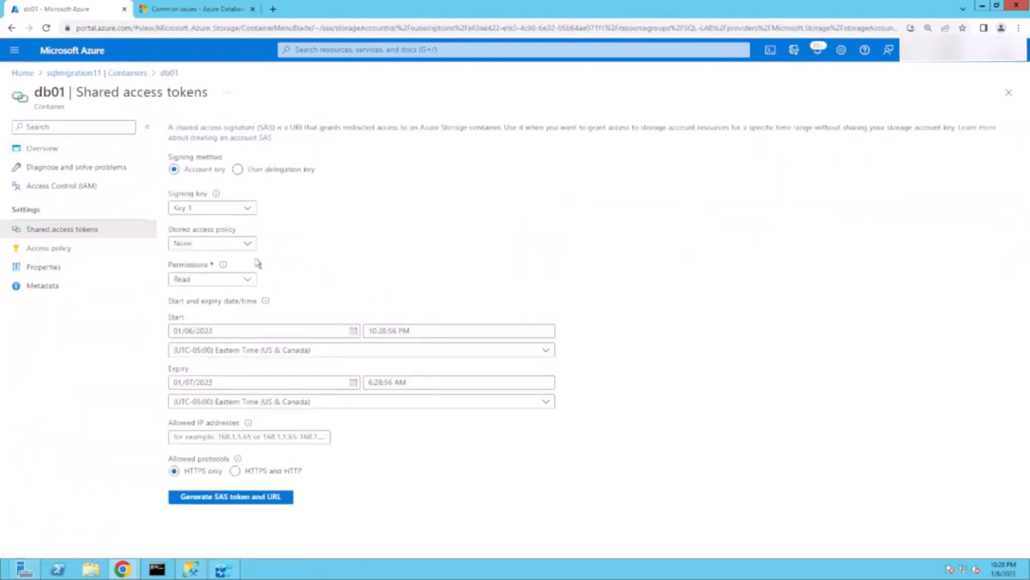
{"action": "left_click", "coordinate": [247, 279]}
{"action": "left_click", "coordinate": [179, 315]}
{"action": "left_click", "coordinate": [179, 334]}
{"action": "left_click", "coordinate": [178, 353]}
{"action": "left_click", "coordinate": [179, 371]}
{"action": "left_click", "coordinate": [180, 392]}
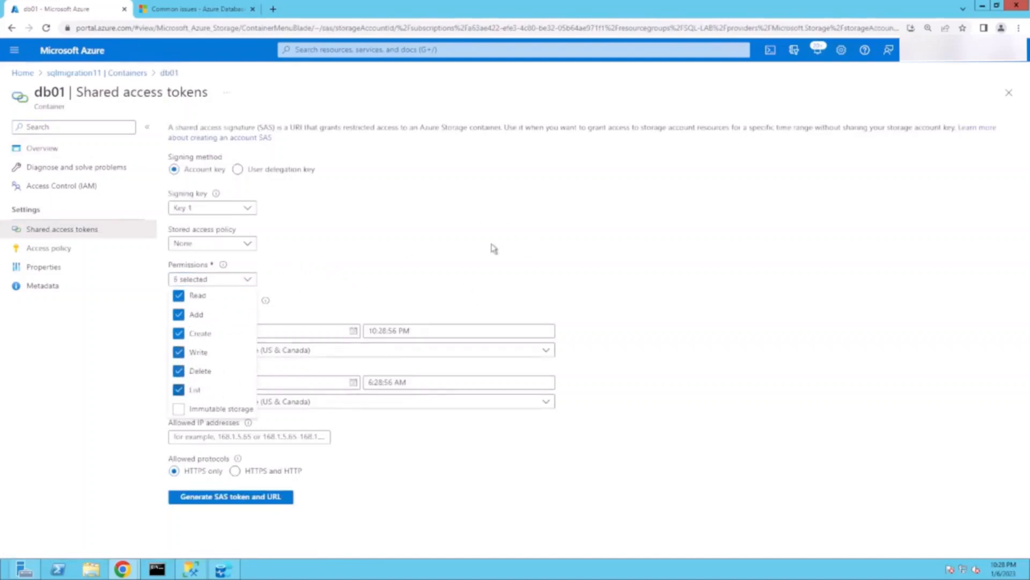
{"action": "left_click", "coordinate": [429, 256]}
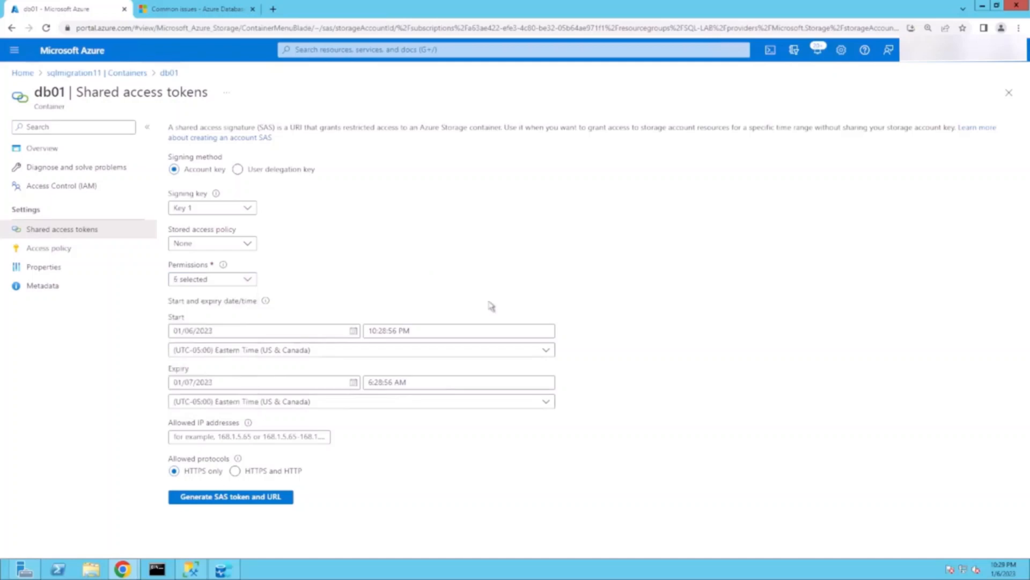
Set the db01 token's start date to 01/05/2023, leave the allowed IP addresses blank, and generate the SAS token and URL
{"action": "left_click", "coordinate": [353, 331]}
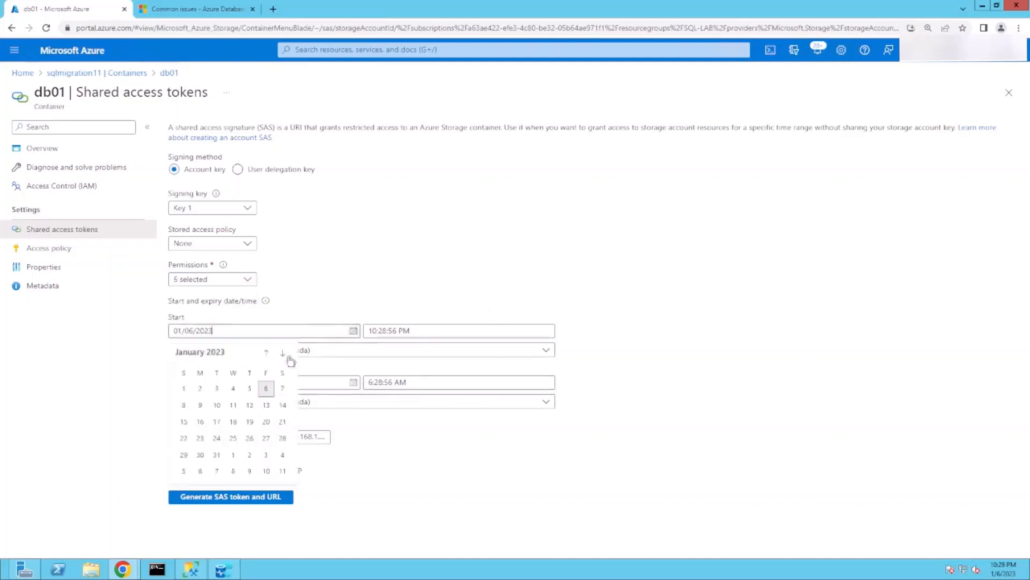
{"action": "left_click", "coordinate": [252, 391]}
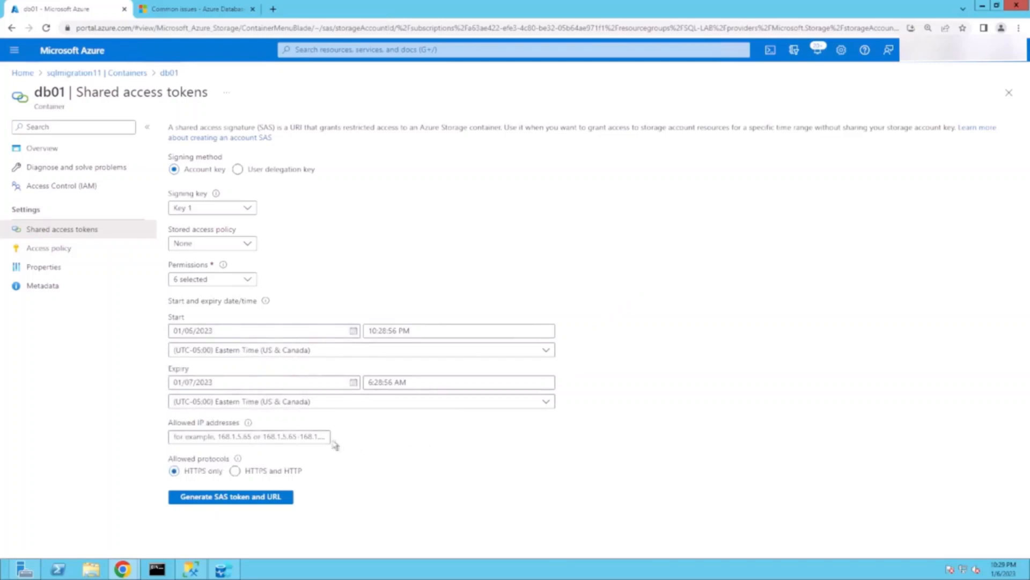
{"action": "left_click", "coordinate": [207, 439]}
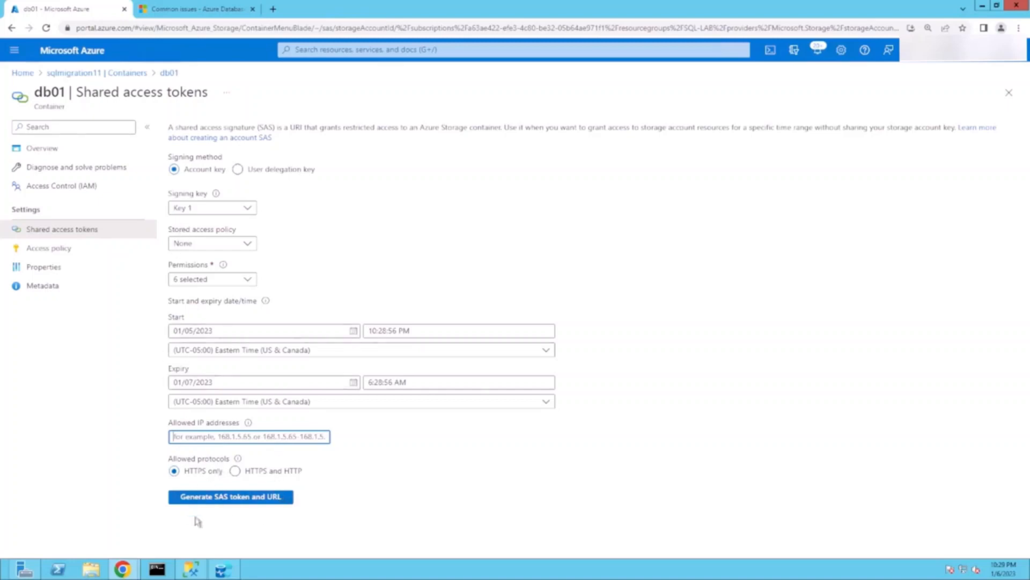
{"action": "left_click", "coordinate": [226, 498]}
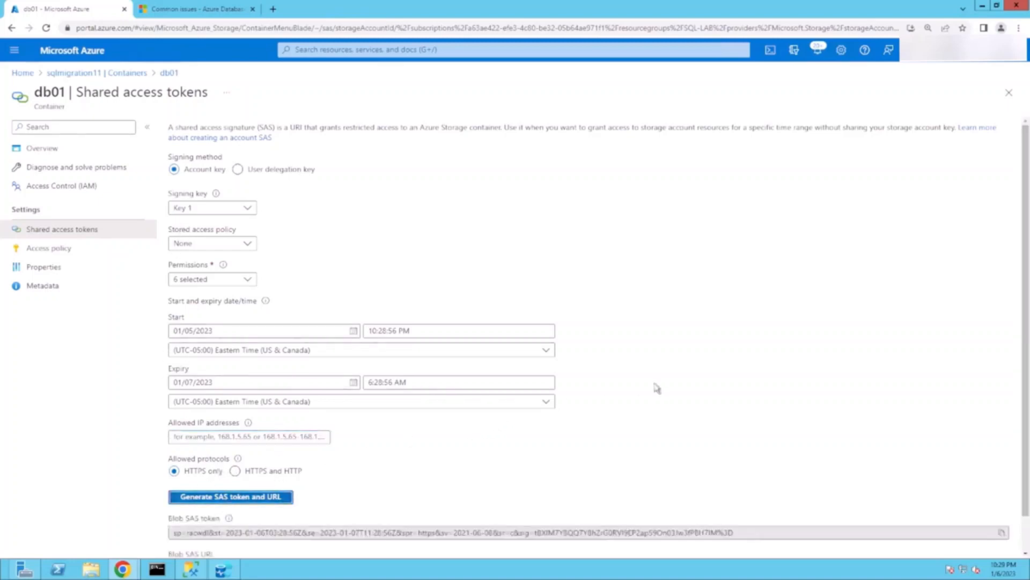
Copy the db01 blob SAS token and paste it into a new Notepad document
{"action": "scroll", "coordinate": [663, 408], "scroll_direction": "down", "scroll_amount": 1}
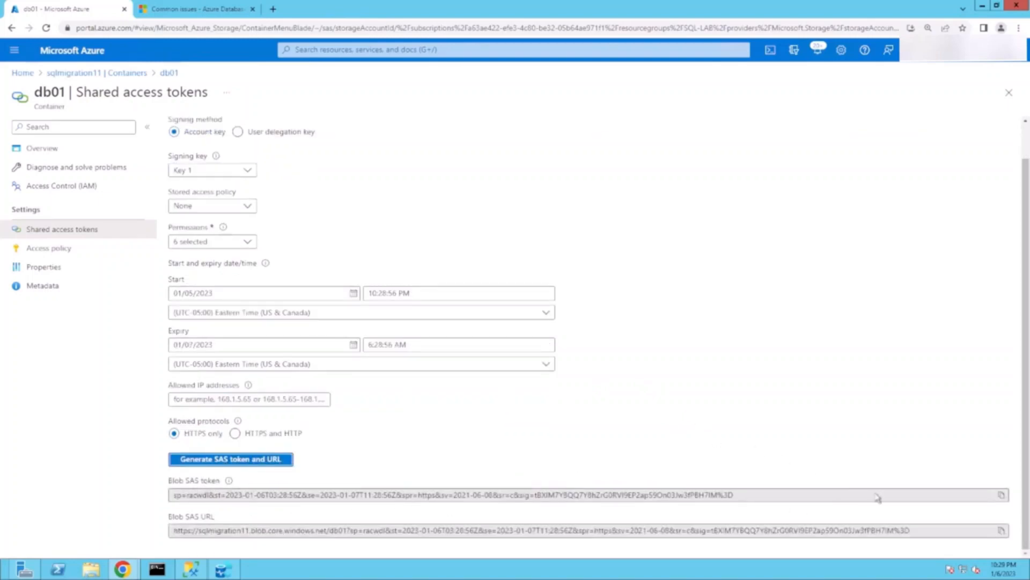
{"action": "left_click", "coordinate": [1001, 494]}
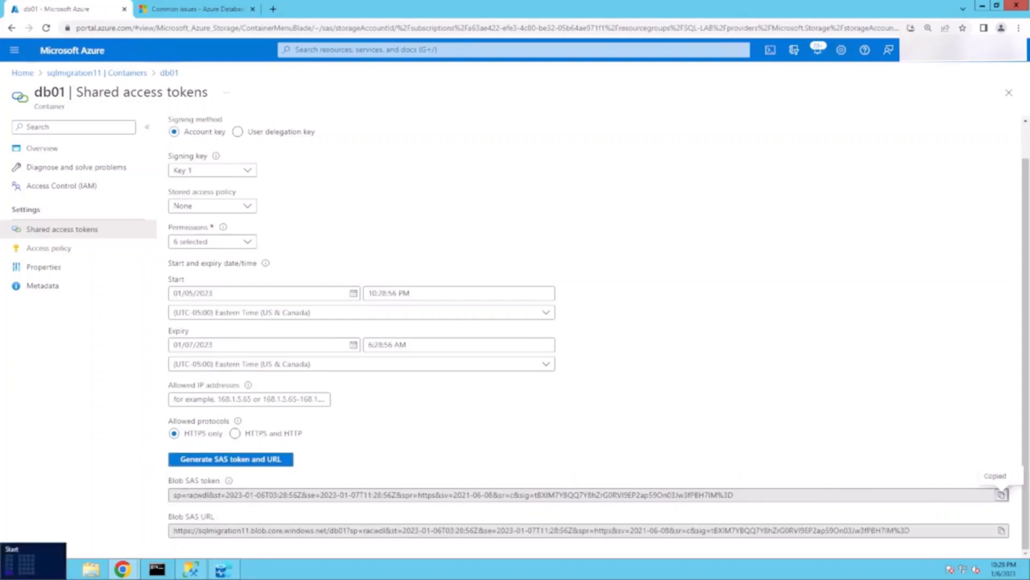
{"action": "left_click", "coordinate": [7, 575]}
{"action": "type", "text": "note"}
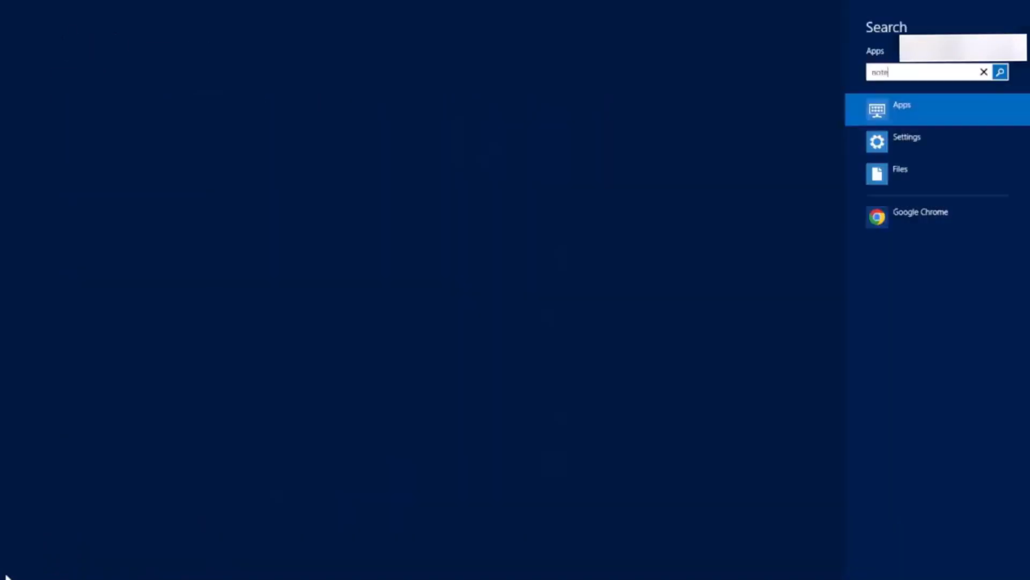
{"action": "key", "text": "Return"}
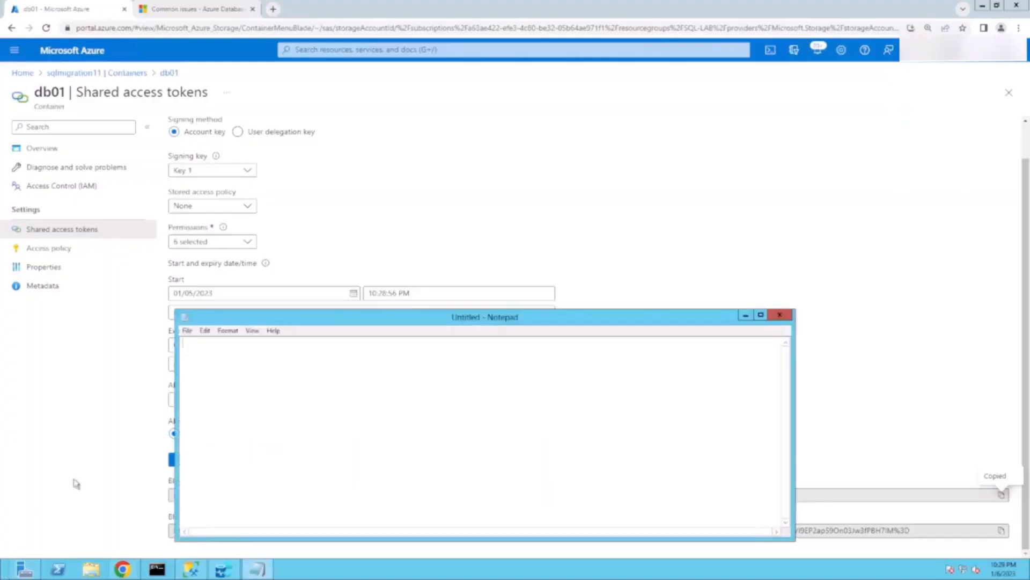
{"action": "key", "text": "ctrl+v"}
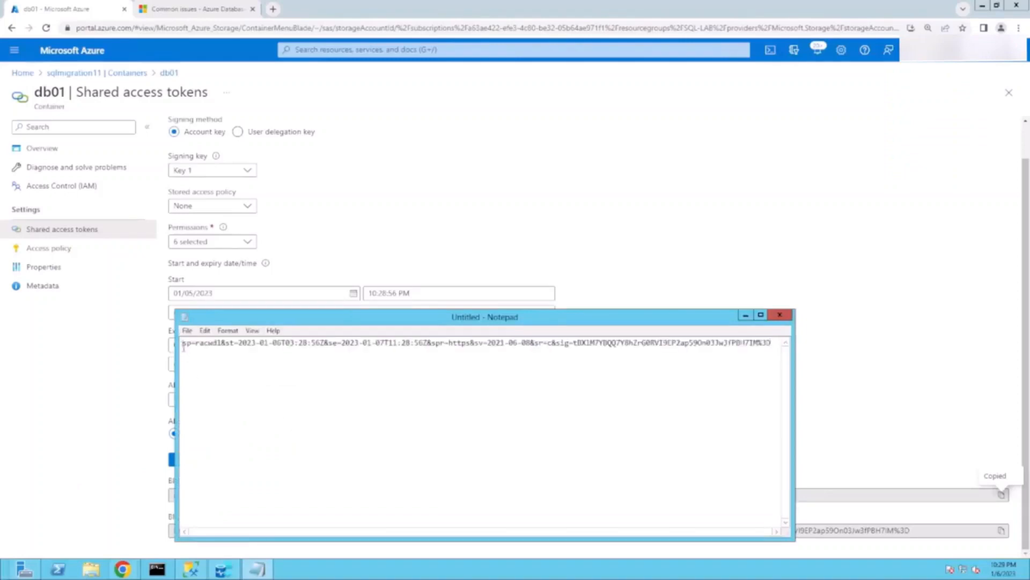
Add the heading db01 above the pasted token and the heading db02 below it, and return to the Azure portal
{"action": "key", "text": "Return"}
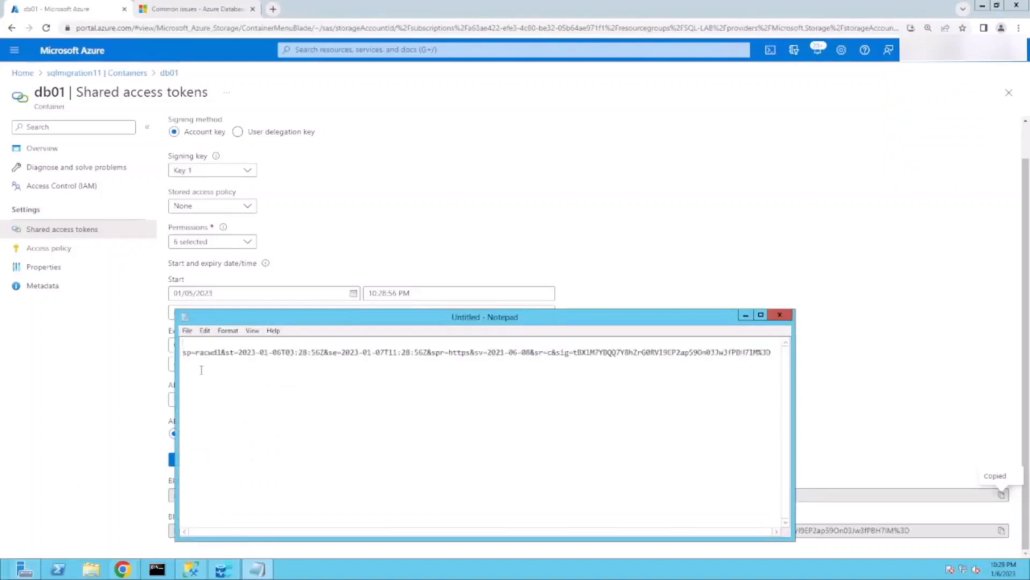
{"action": "type", "text": "d"}
{"action": "type", "text": "b01"}
{"action": "type", "text": "02"}
{"action": "left_click", "coordinate": [520, 212]}
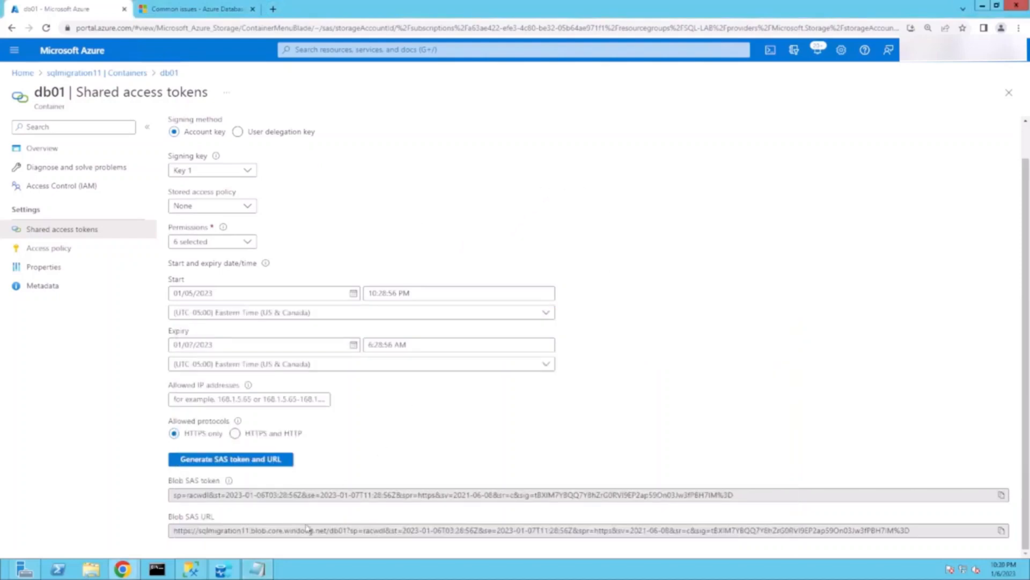
In the db02 container's shared access token settings, add the Add, Create, Write, Delete and List permissions to Read
{"action": "left_click", "coordinate": [1009, 93]}
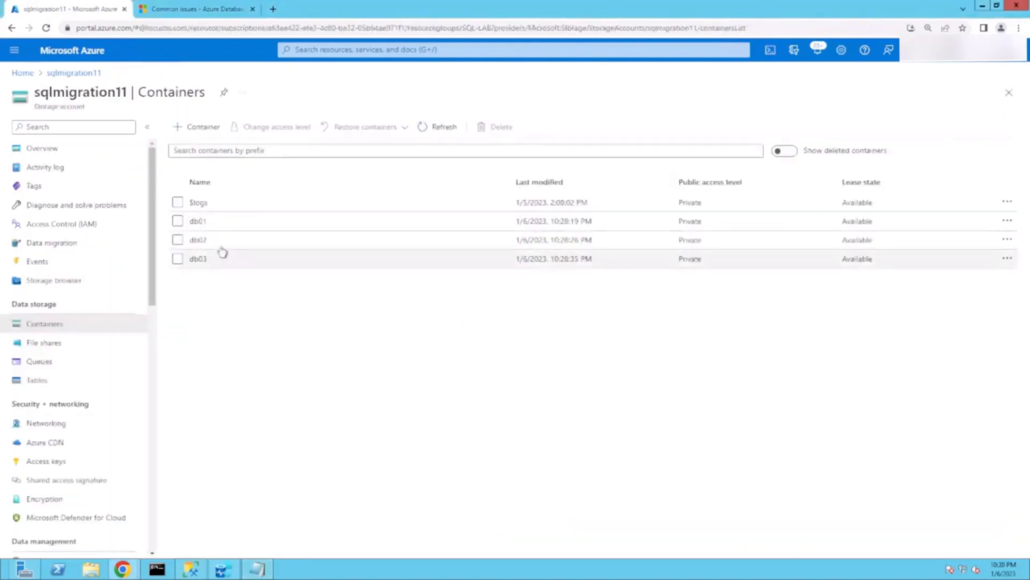
{"action": "left_click", "coordinate": [203, 242]}
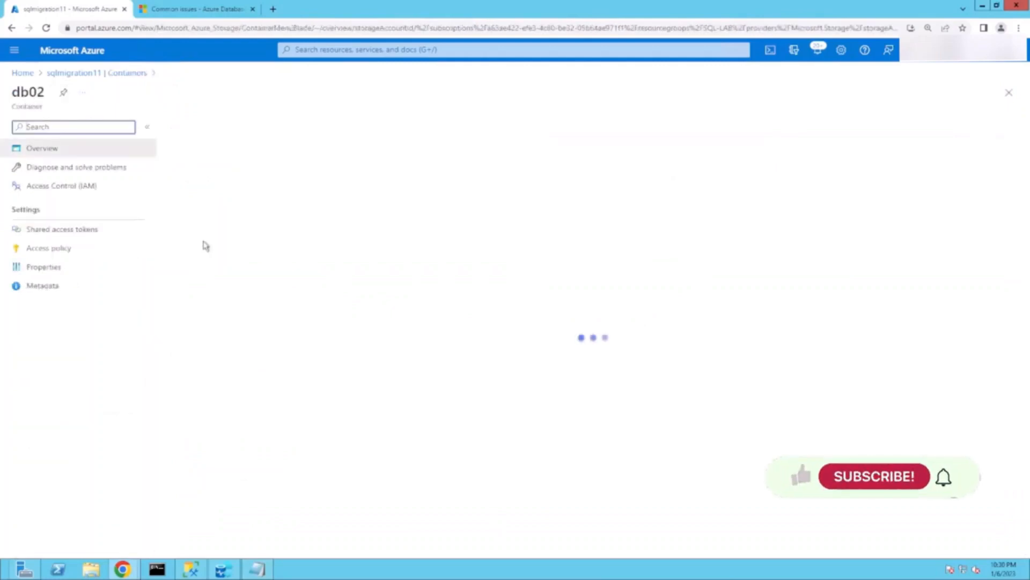
{"action": "left_click", "coordinate": [70, 230]}
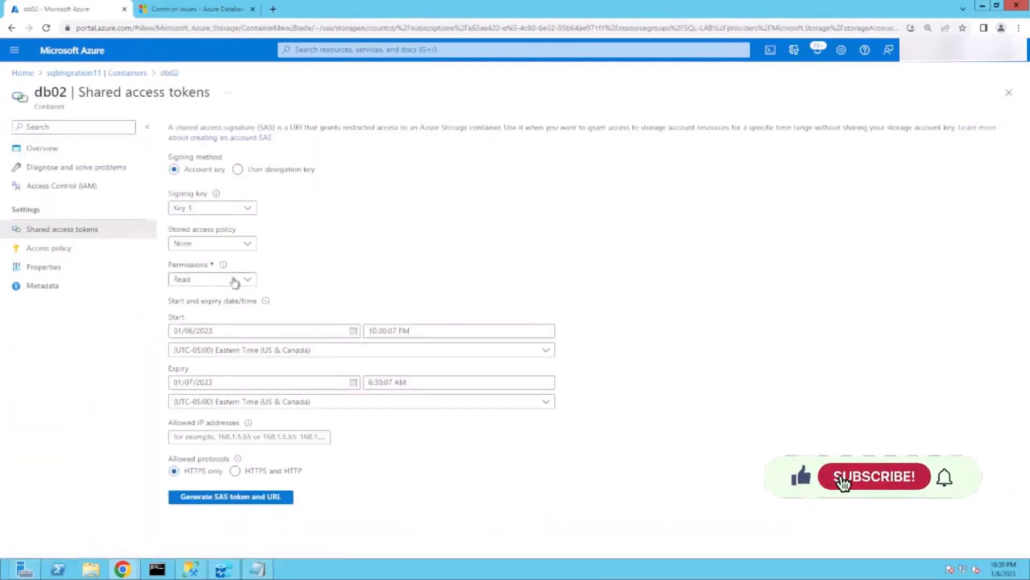
{"action": "left_click", "coordinate": [236, 279]}
{"action": "left_click", "coordinate": [181, 315]}
{"action": "left_click", "coordinate": [181, 333]}
{"action": "left_click", "coordinate": [182, 352]}
{"action": "left_click", "coordinate": [182, 371]}
{"action": "left_click", "coordinate": [185, 390]}
{"action": "left_click", "coordinate": [590, 373]}
Set the db02 token's start date to 01/05/2023 and generate its SAS token and URL
{"action": "left_click", "coordinate": [331, 334]}
{"action": "left_click", "coordinate": [353, 332]}
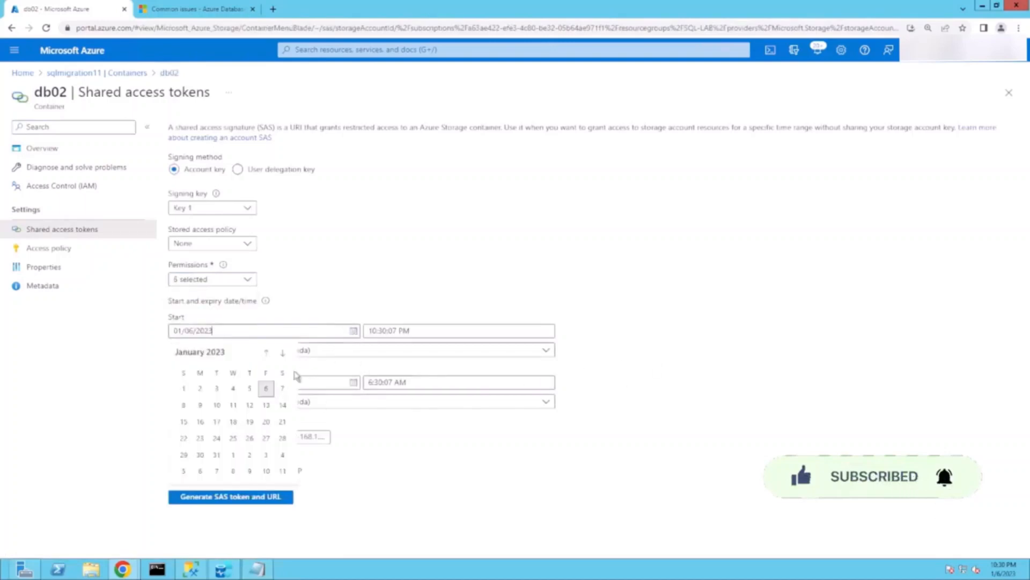
{"action": "left_click", "coordinate": [249, 388]}
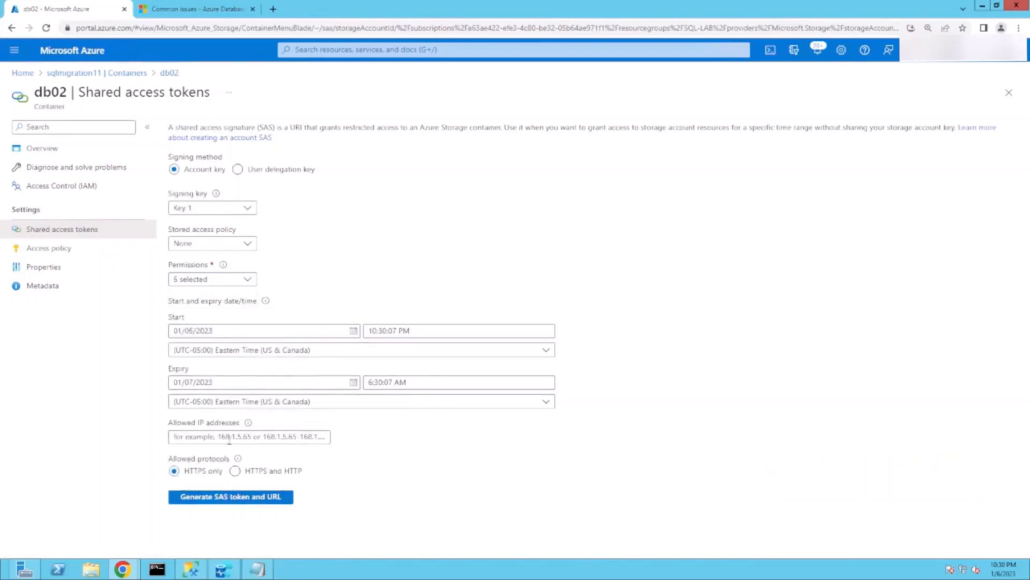
{"action": "left_click", "coordinate": [213, 493]}
{"action": "scroll", "coordinate": [784, 387], "scroll_direction": "down", "scroll_amount": 1}
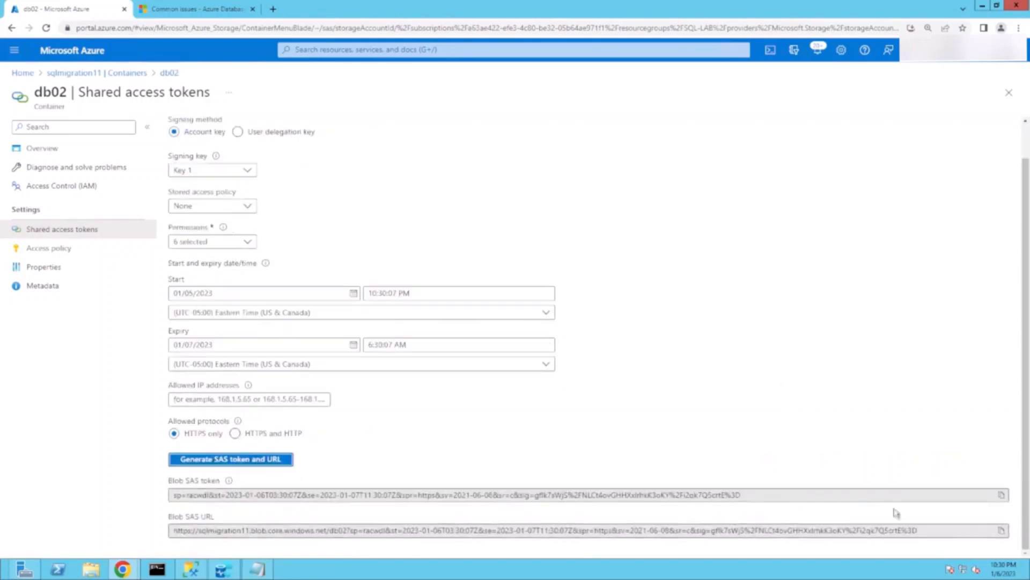
Paste the db02 blob SAS token under the db02 heading in Notepad, undo the paste and return to the Azure portal
{"action": "left_click", "coordinate": [1004, 495]}
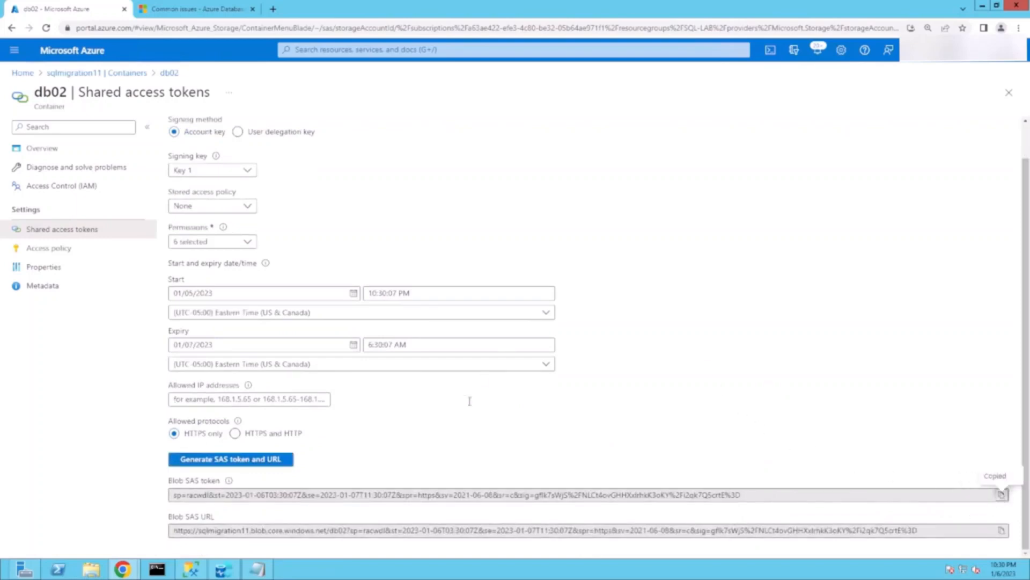
{"action": "left_click", "coordinate": [257, 569]}
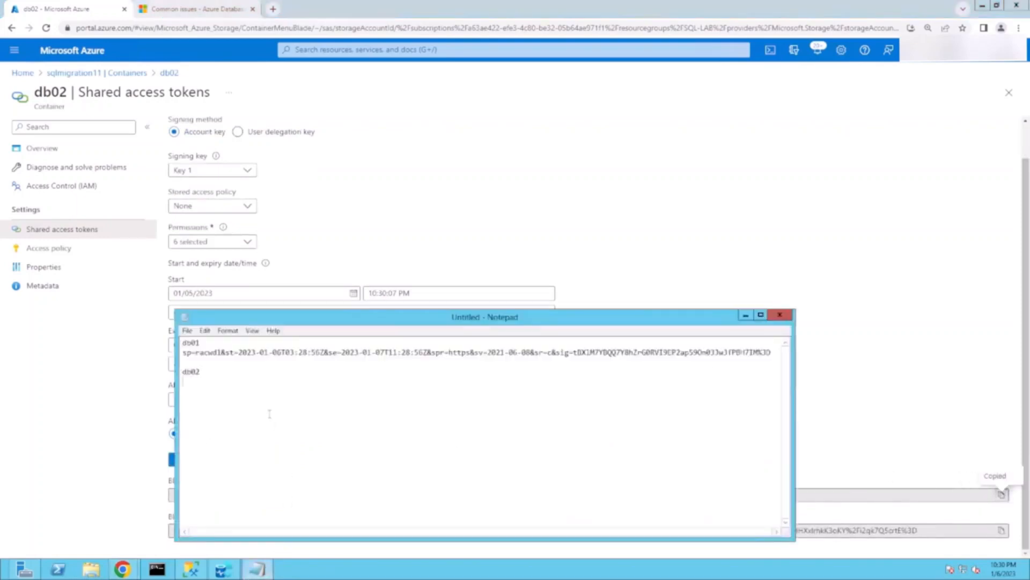
{"action": "key", "text": "ctrl+v"}
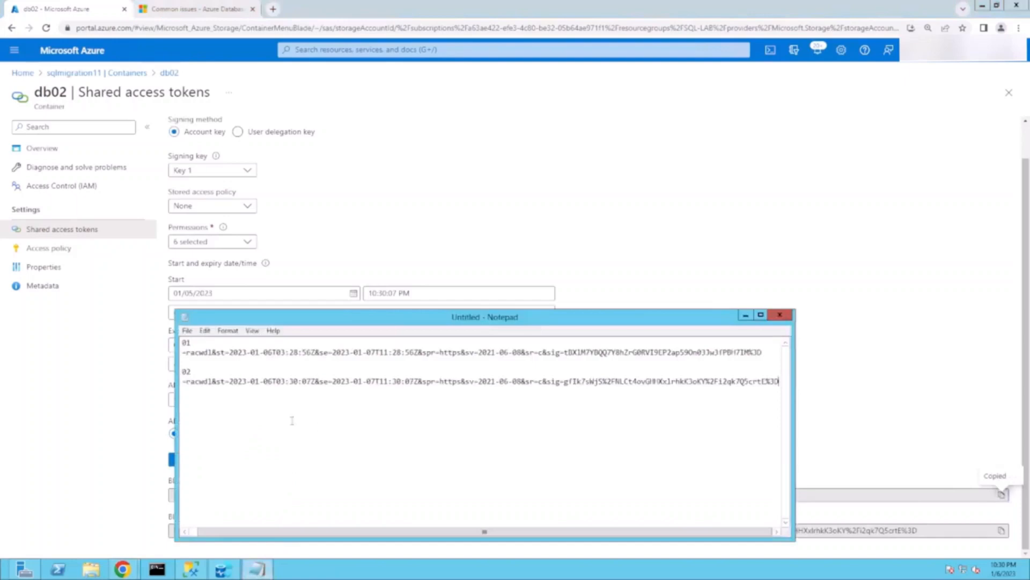
{"action": "key", "text": "ctrl+z"}
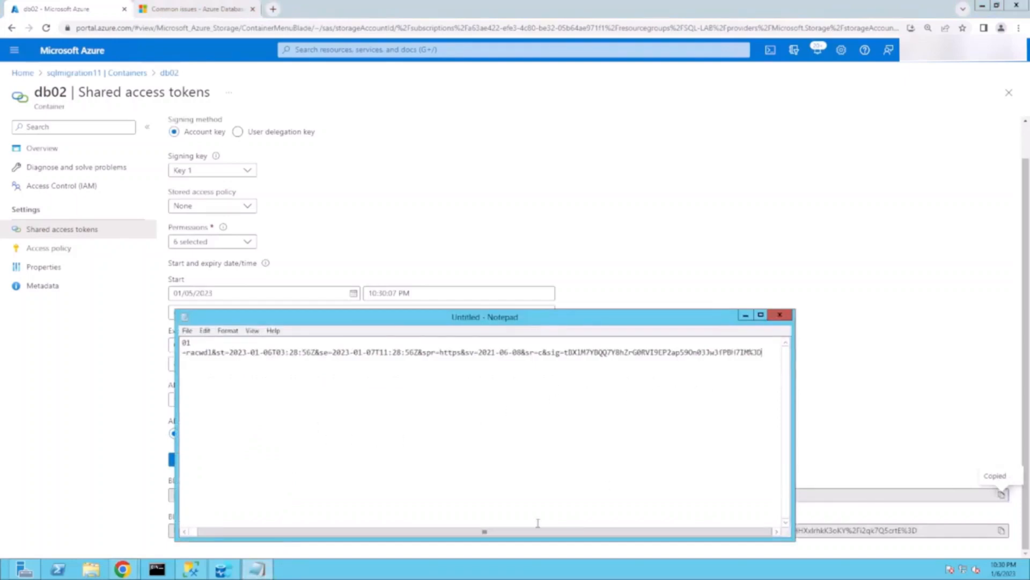
{"action": "key", "text": "alt+Tab"}
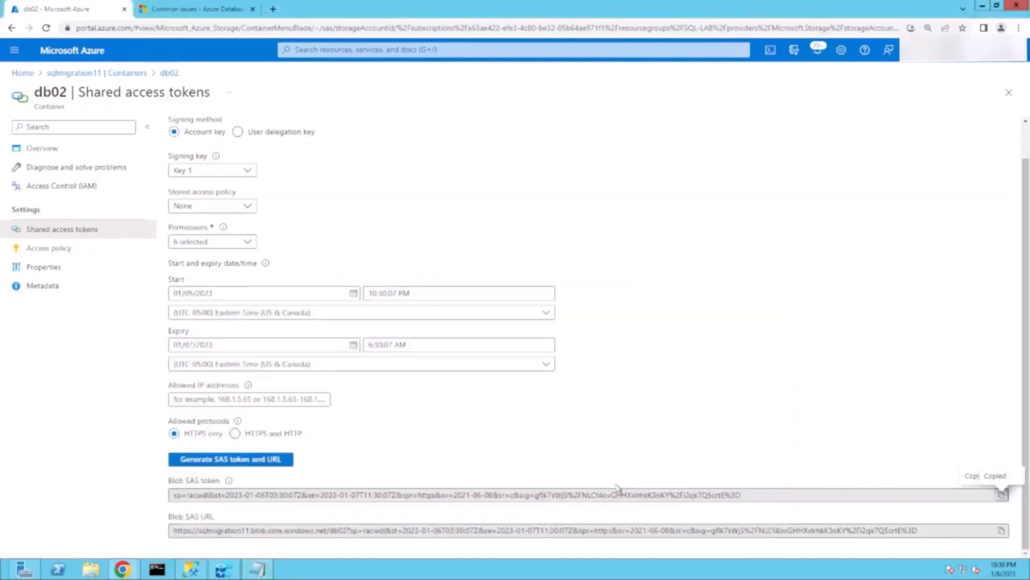
Copy the db02 blob SAS token, paste it under the db02 heading in Notepad, widen the Notepad window and return to the Azure portal
{"action": "left_click", "coordinate": [1002, 494]}
{"action": "key", "text": "alt+Tab"}
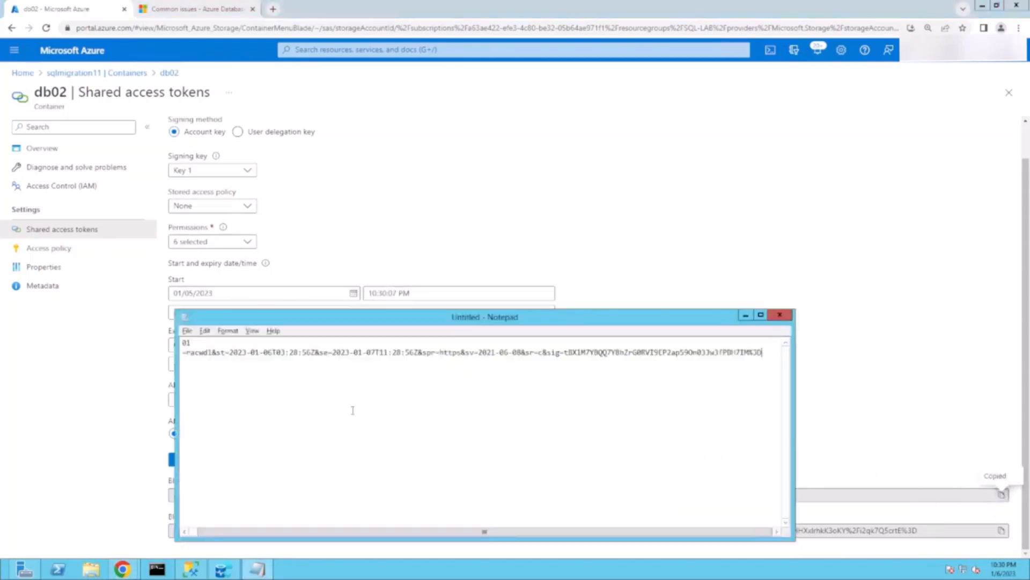
{"action": "left_click_drag", "start_coordinate": [375, 532], "coordinate": [301, 531]}
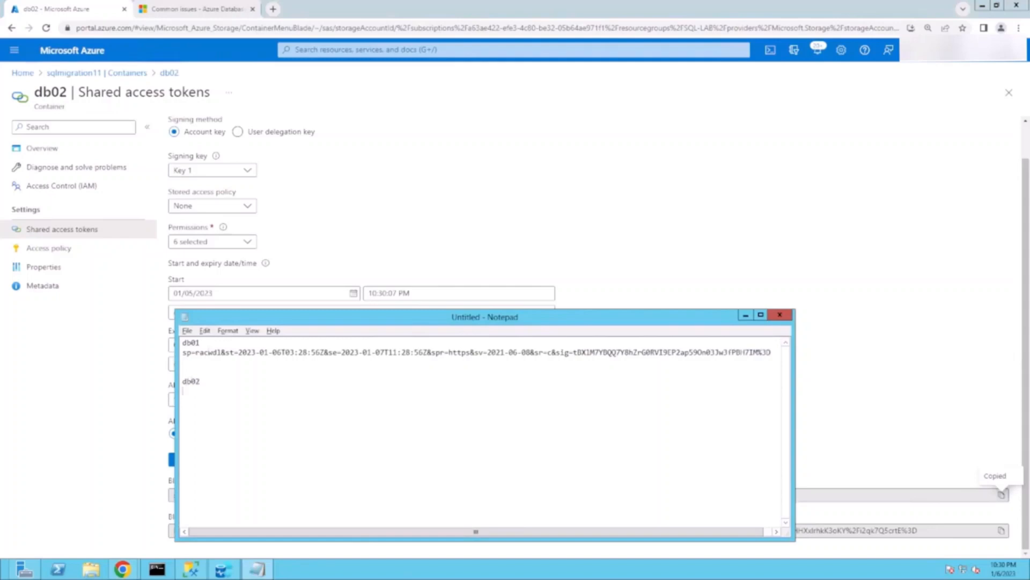
{"action": "key", "text": "ctrl+v"}
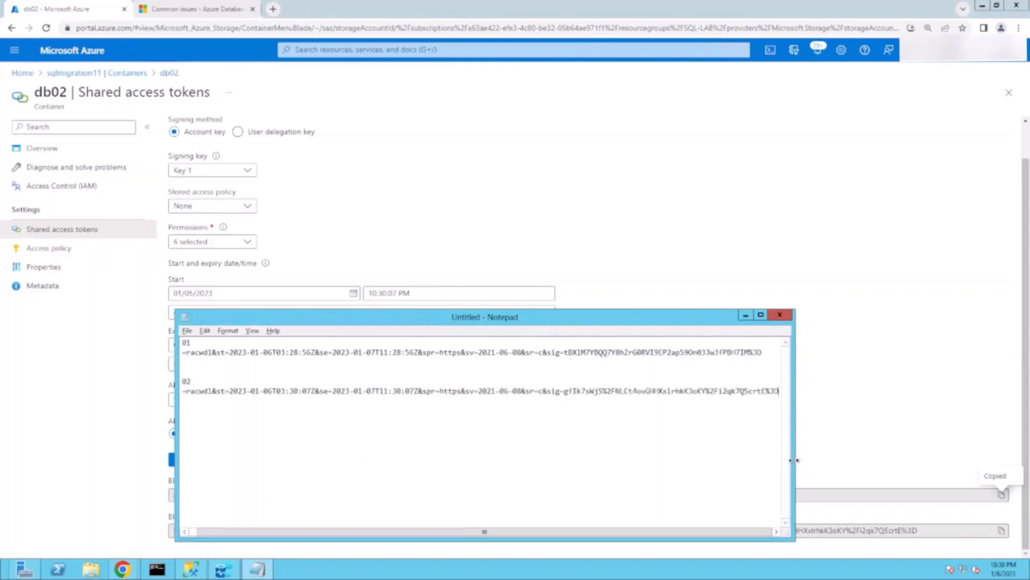
{"action": "left_click_drag", "start_coordinate": [794, 460], "coordinate": [922, 435]}
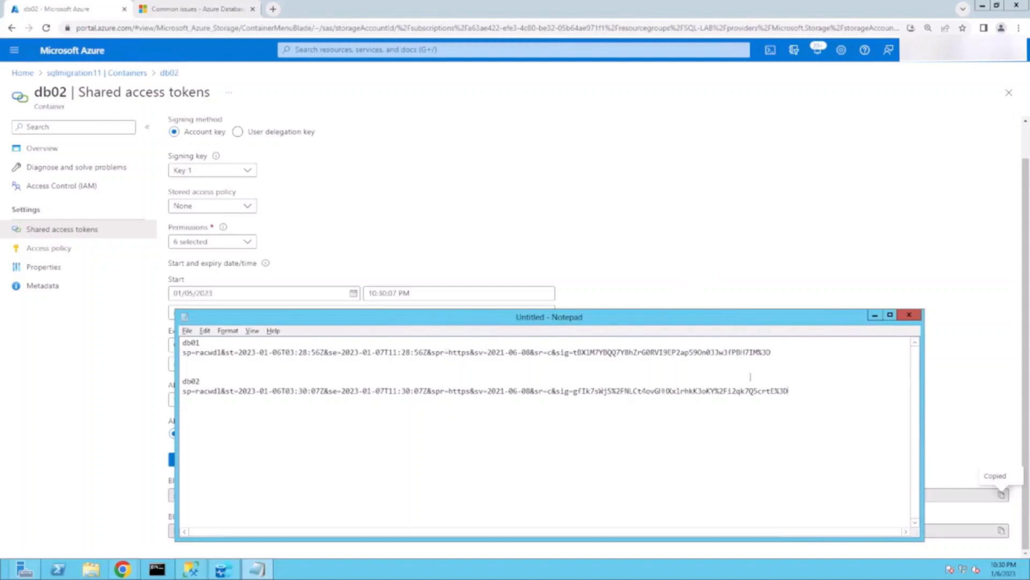
{"action": "left_click", "coordinate": [726, 225]}
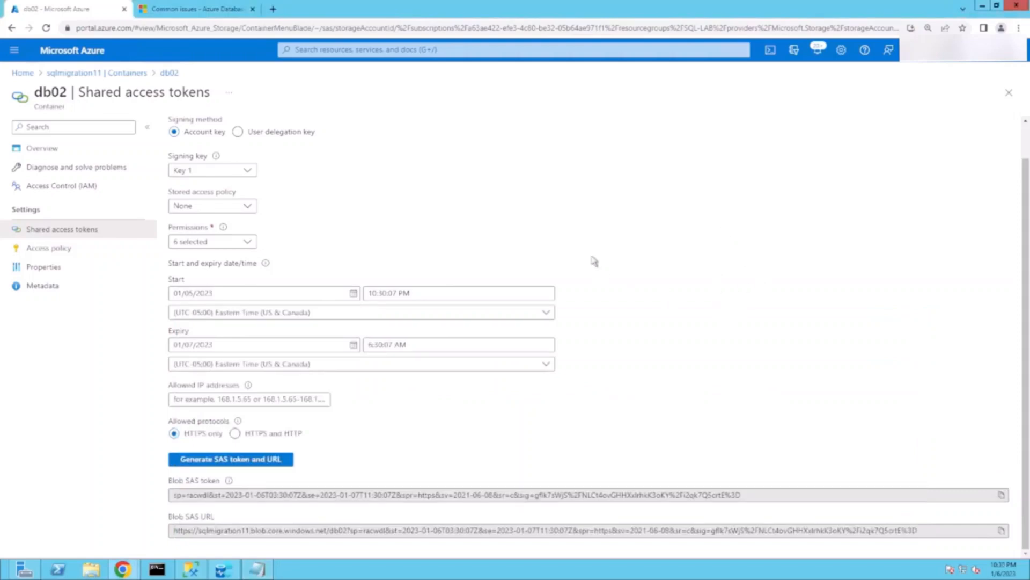
Open the db03 container's shared access token settings and add the Add, Create, Write, Delete and List permissions to Read
{"action": "left_click", "coordinate": [1009, 93]}
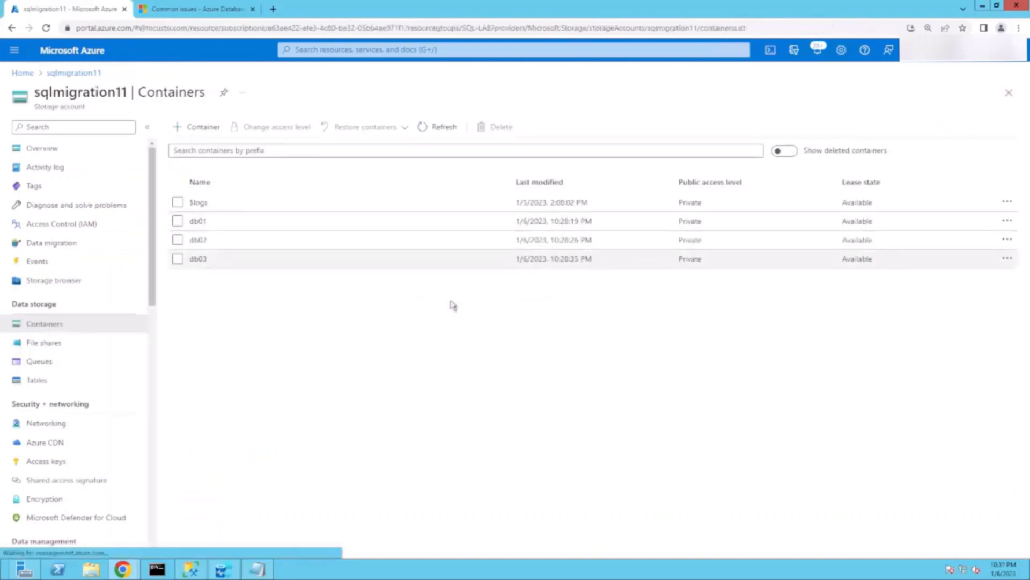
{"action": "left_click", "coordinate": [201, 260]}
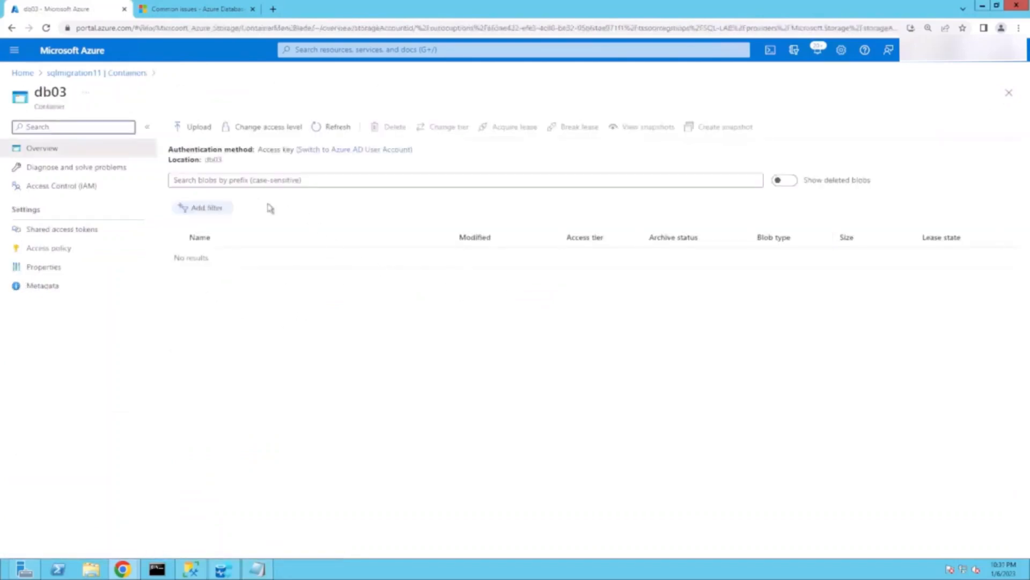
{"action": "left_click", "coordinate": [57, 231]}
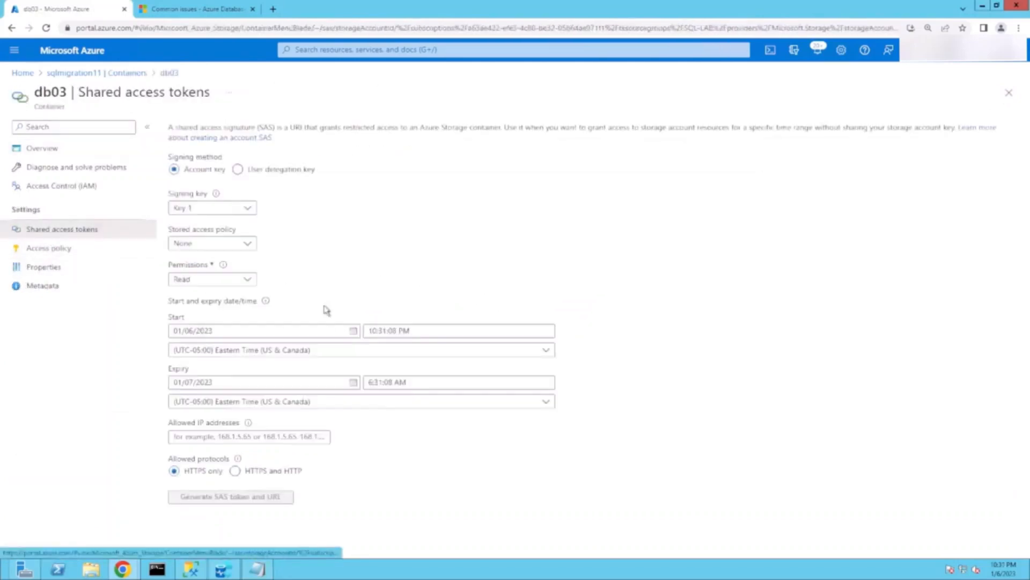
{"action": "left_click", "coordinate": [249, 285]}
{"action": "left_click", "coordinate": [179, 314]}
{"action": "left_click", "coordinate": [179, 333]}
{"action": "left_click", "coordinate": [178, 352]}
{"action": "left_click", "coordinate": [180, 371]}
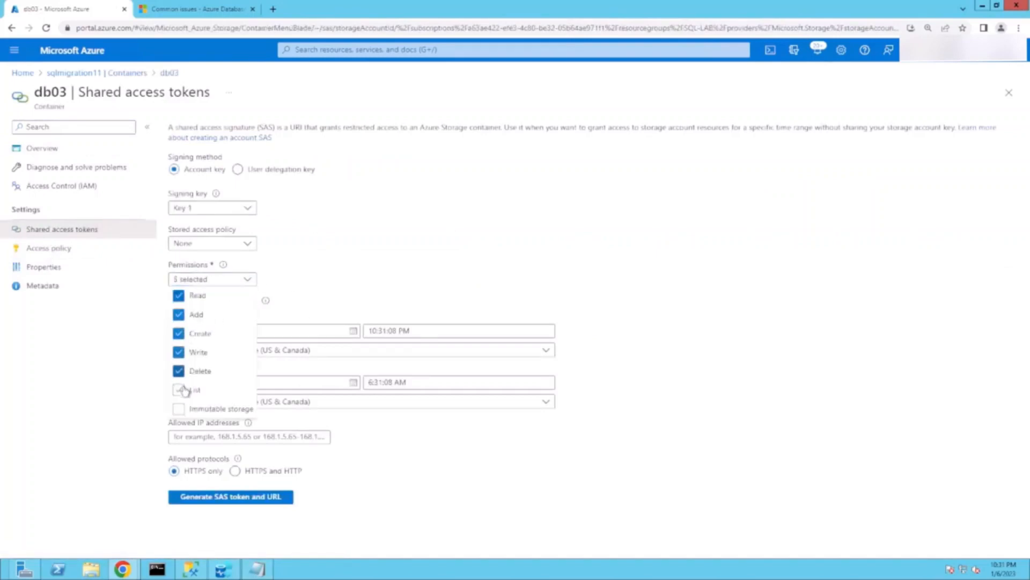
{"action": "left_click", "coordinate": [634, 263]}
Set the db03 token's start date to 01/05/2023 and generate its SAS token and URL
{"action": "left_click", "coordinate": [354, 331]}
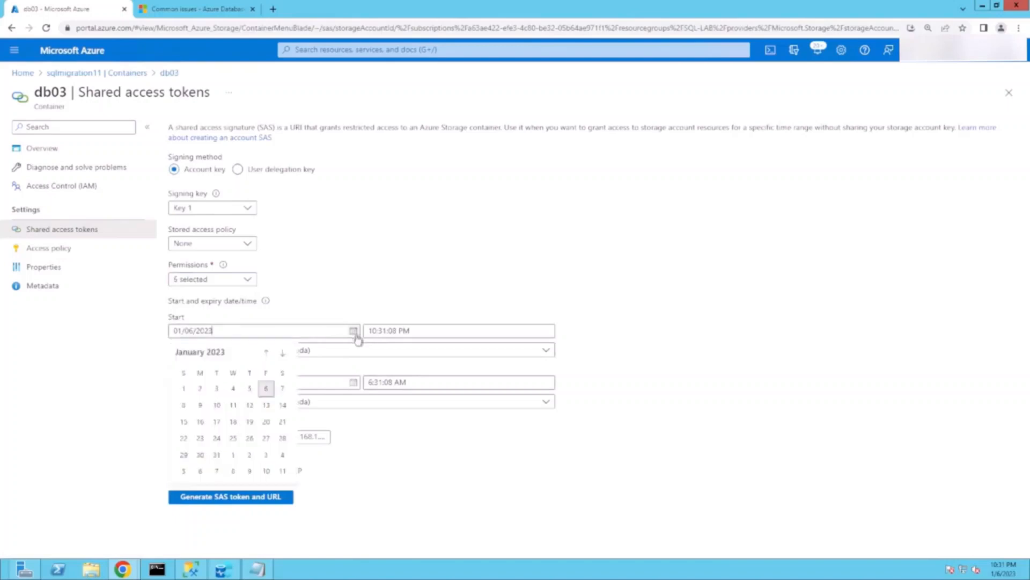
{"action": "left_click", "coordinate": [250, 391]}
{"action": "left_click", "coordinate": [209, 497]}
{"action": "scroll", "coordinate": [826, 416], "scroll_direction": "down", "scroll_amount": 1}
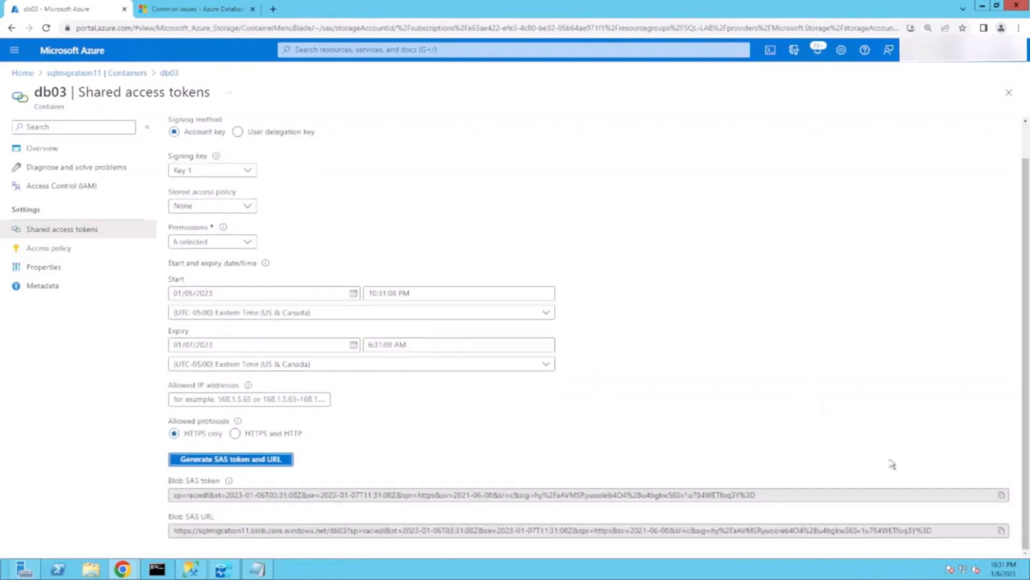
Add a db03 heading in Notepad, paste the db03 blob SAS token under it and return to the Azure portal
{"action": "left_click", "coordinate": [1001, 494]}
{"action": "key", "text": "alt+Tab"}
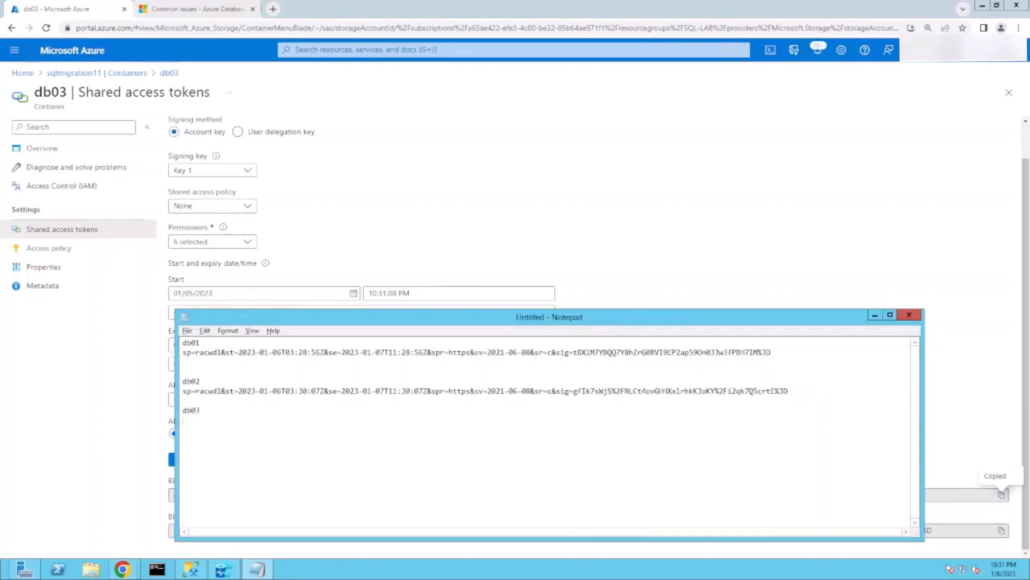
{"action": "key", "text": "ctrl+v"}
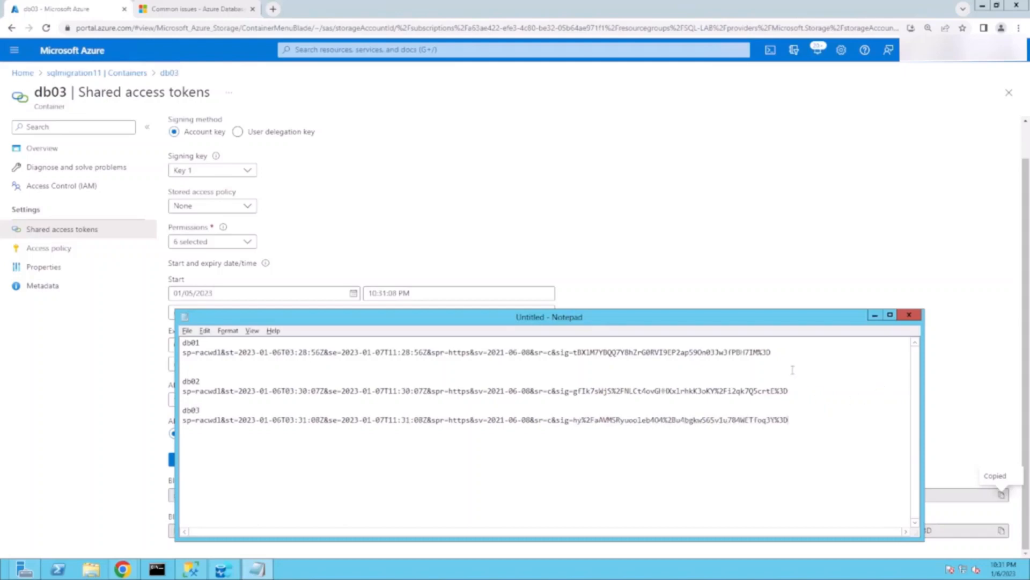
{"action": "left_click_drag", "start_coordinate": [775, 350], "coordinate": [187, 352]}
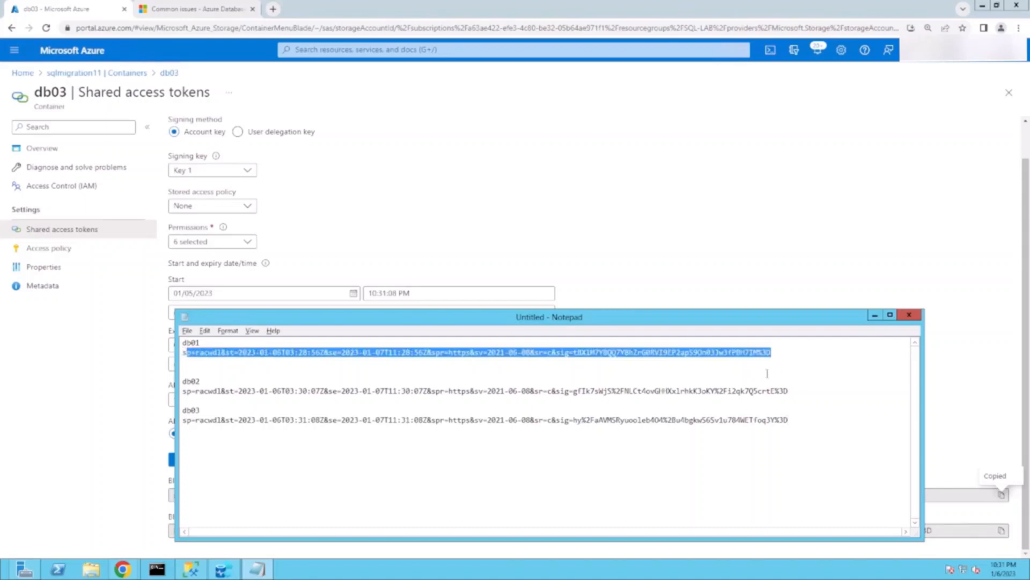
{"action": "left_click", "coordinate": [732, 235]}
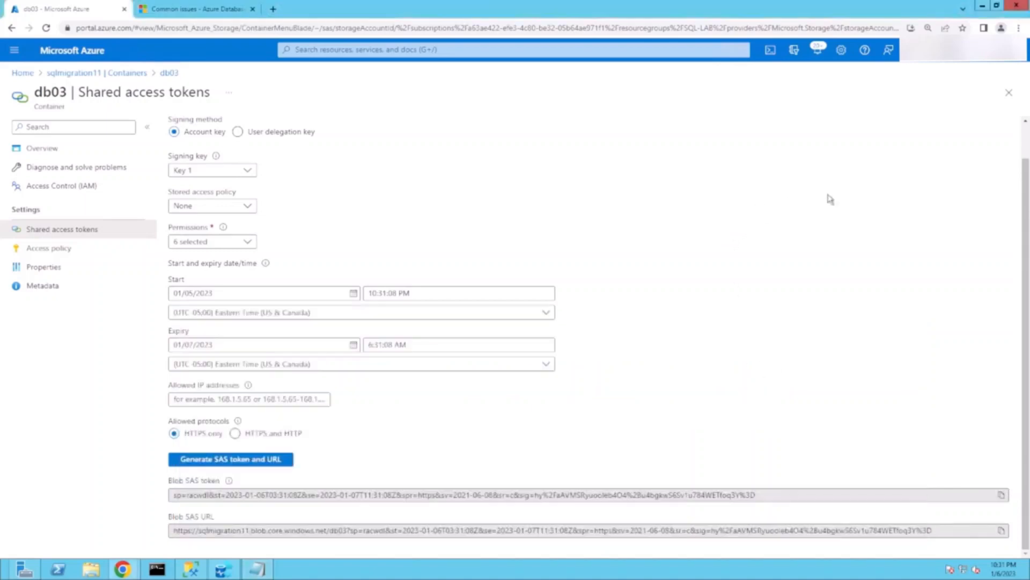
Open the db01 container's shared access token settings and add the Add, Create, Write, Delete and List permissions to Read
{"action": "left_click", "coordinate": [1004, 95]}
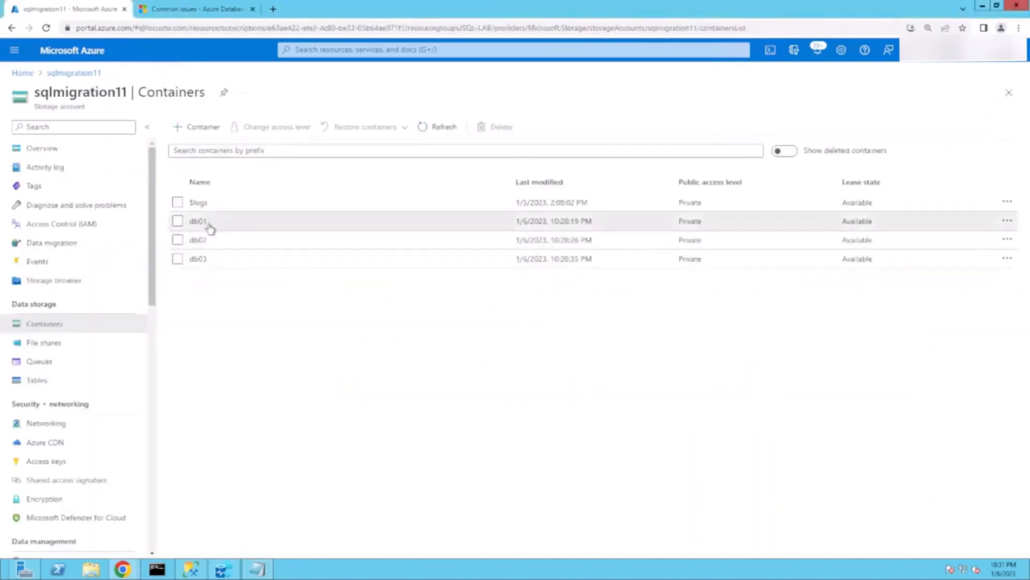
{"action": "left_click", "coordinate": [207, 221]}
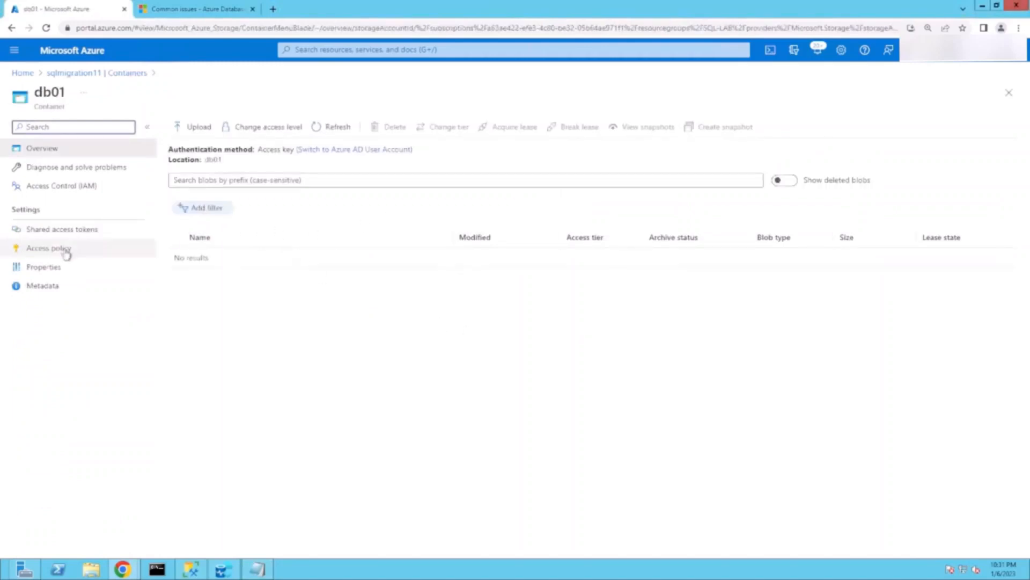
{"action": "left_click", "coordinate": [67, 230]}
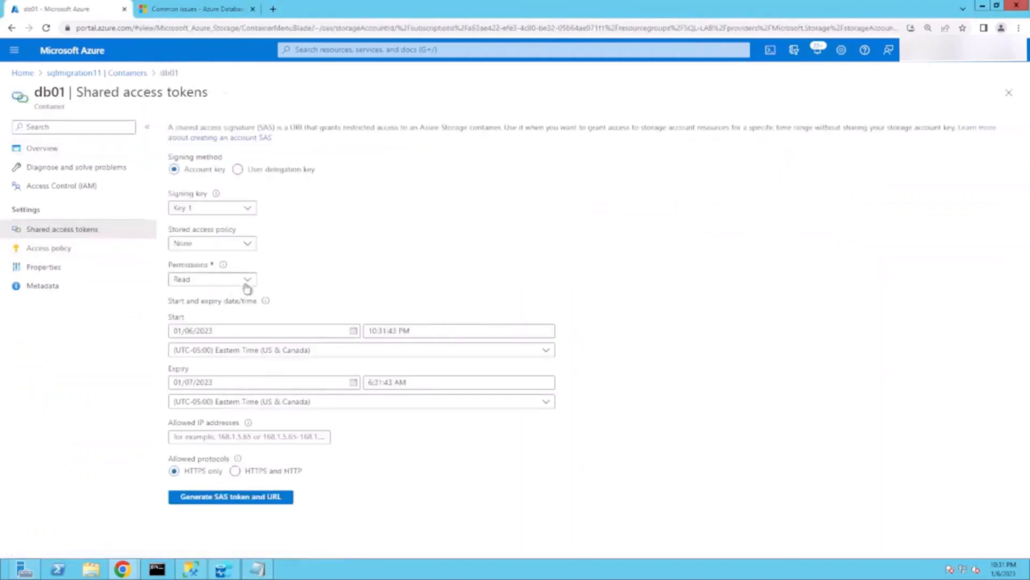
{"action": "left_click", "coordinate": [247, 279]}
{"action": "left_click", "coordinate": [196, 315]}
{"action": "left_click", "coordinate": [194, 333]}
{"action": "left_click", "coordinate": [194, 352]}
{"action": "left_click", "coordinate": [195, 370]}
{"action": "left_click", "coordinate": [719, 336]}
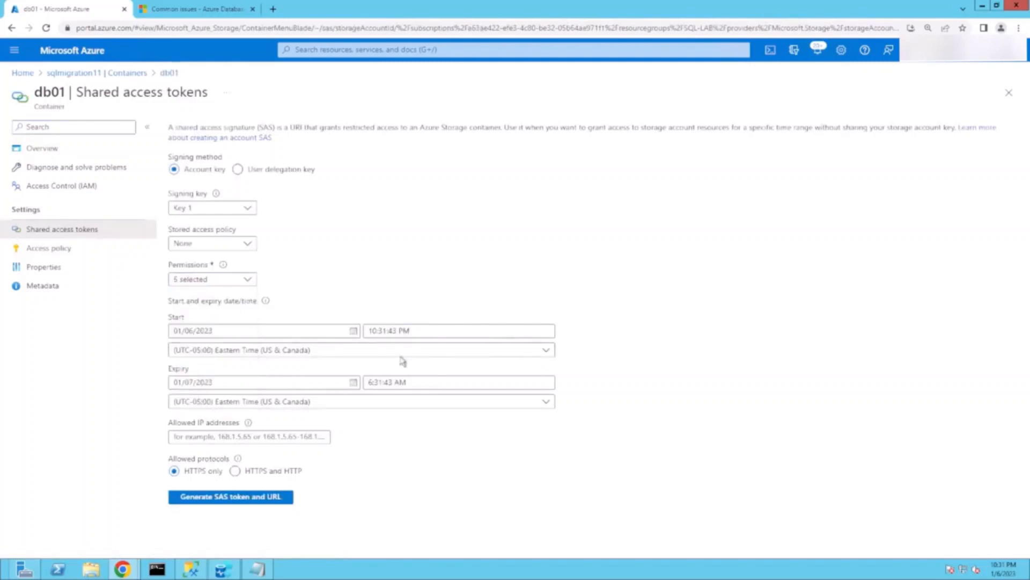
Set the db01 token's start date to 01/05/2023 and generate a new SAS token and URL
{"action": "left_click", "coordinate": [354, 331]}
{"action": "left_click", "coordinate": [249, 389]}
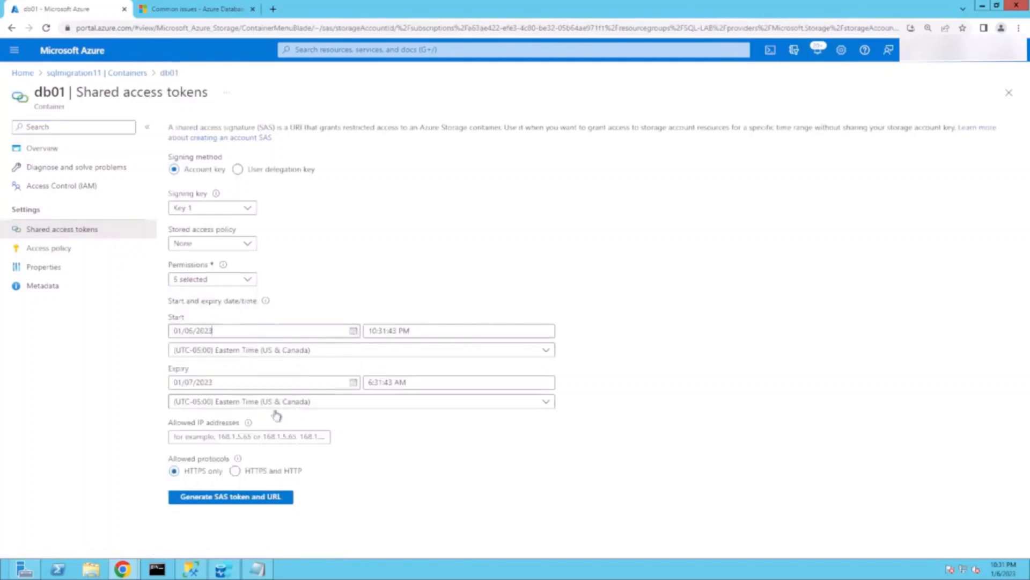
{"action": "left_click", "coordinate": [230, 501]}
{"action": "scroll", "coordinate": [819, 416], "scroll_direction": "down", "scroll_amount": 1}
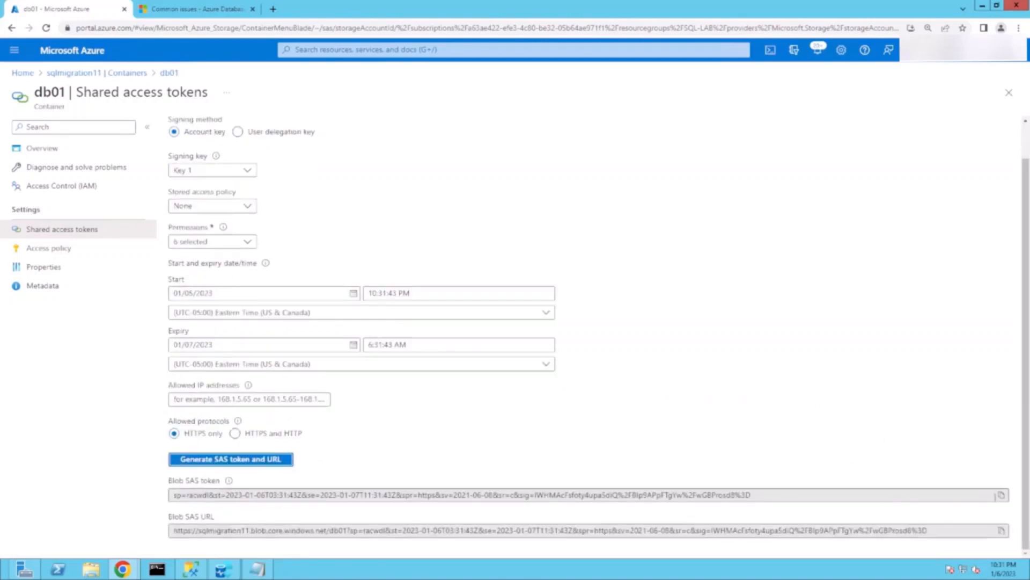
Replace the old token under the db01 heading in Notepad with the newly generated db01 blob SAS token
{"action": "left_click", "coordinate": [999, 495]}
{"action": "key", "text": "alt+Tab"}
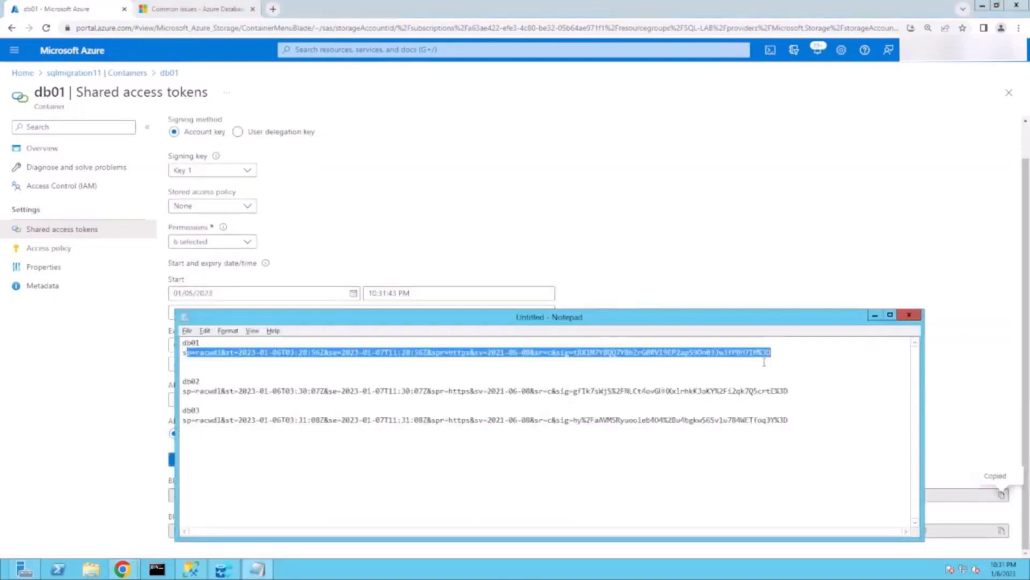
{"action": "left_click_drag", "start_coordinate": [785, 362], "coordinate": [181, 368]}
{"action": "key", "text": "ctrl+v"}
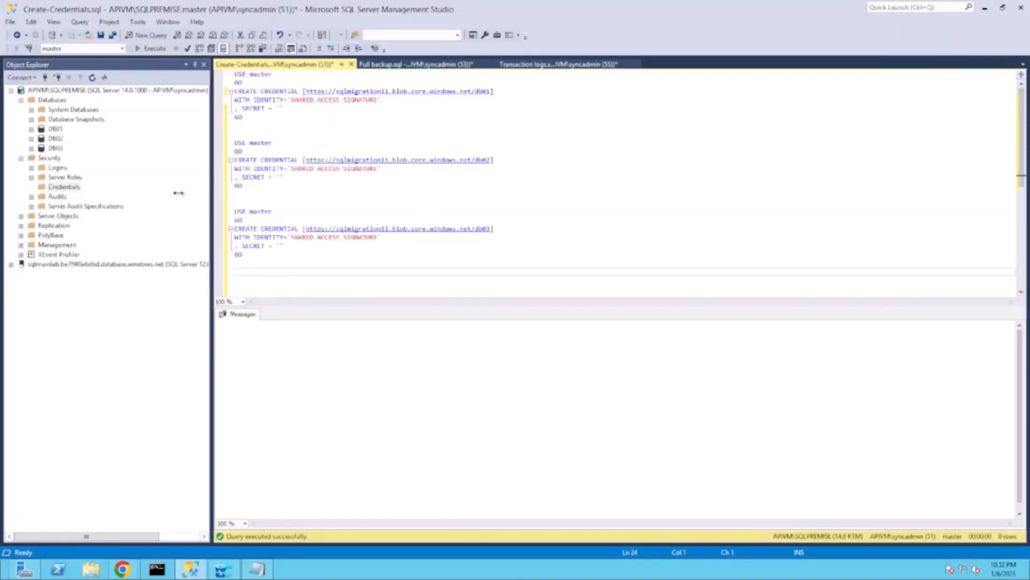
{"action": "right_click", "coordinate": [64, 188]}
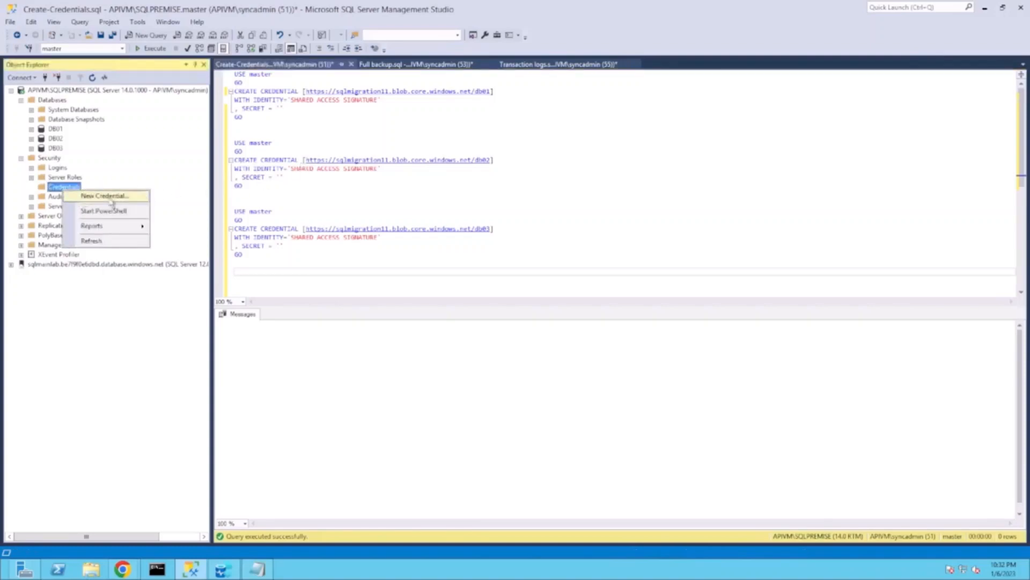
{"action": "left_click", "coordinate": [397, 202]}
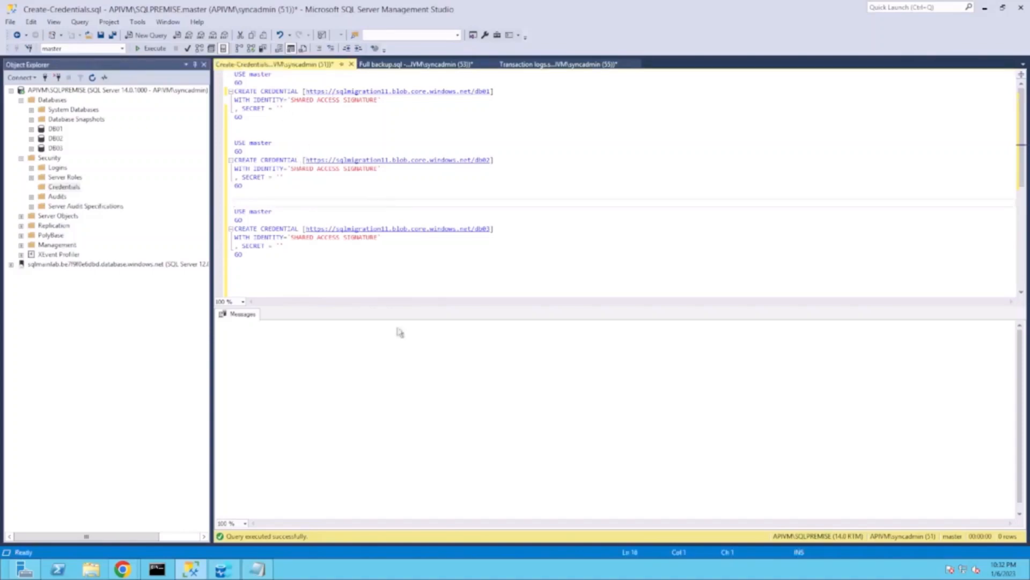
Copy the db01 SAS token from Notepad into the SECRET value of the db01 CREATE CREDENTIAL statement in SQL Server Management Studio
{"action": "left_click", "coordinate": [257, 569]}
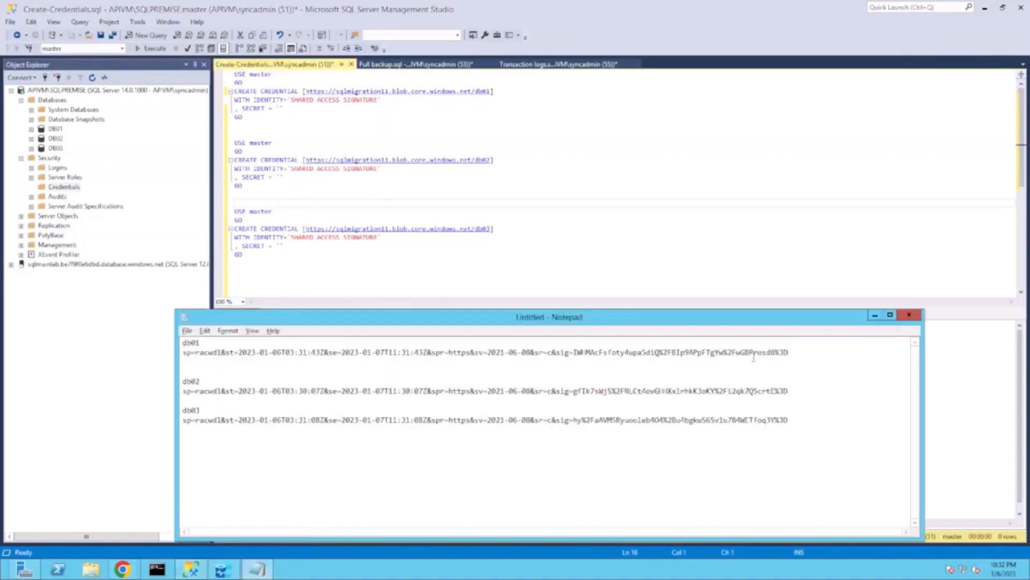
{"action": "left_click_drag", "start_coordinate": [789, 352], "coordinate": [182, 352]}
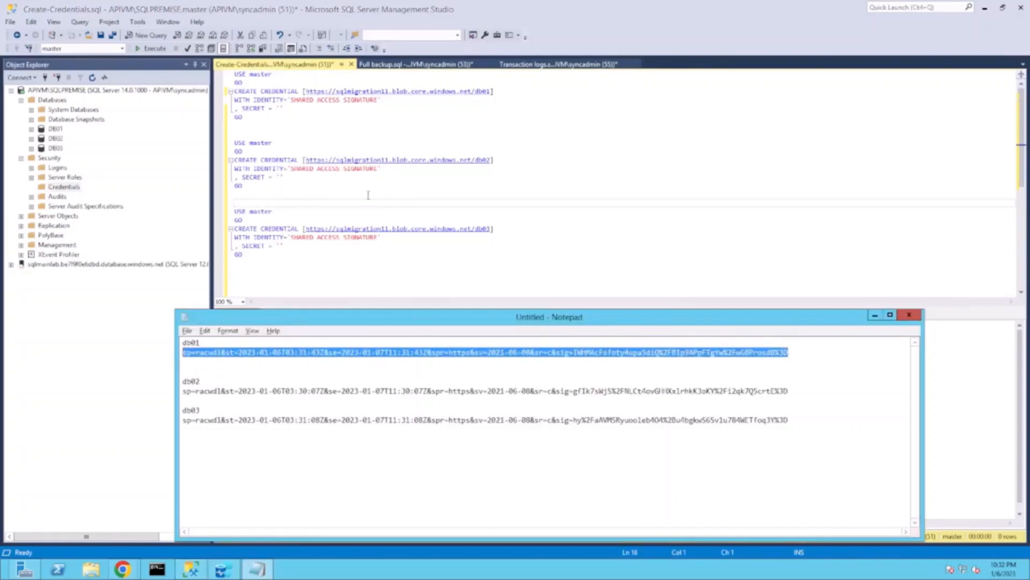
{"action": "left_click", "coordinate": [279, 108]}
{"action": "key", "text": "ctrl+v"}
Copy the db02 SAS token from Notepad into the SECRET value of the db02 CREATE CREDENTIAL statement
{"action": "key", "text": "alt+Tab"}
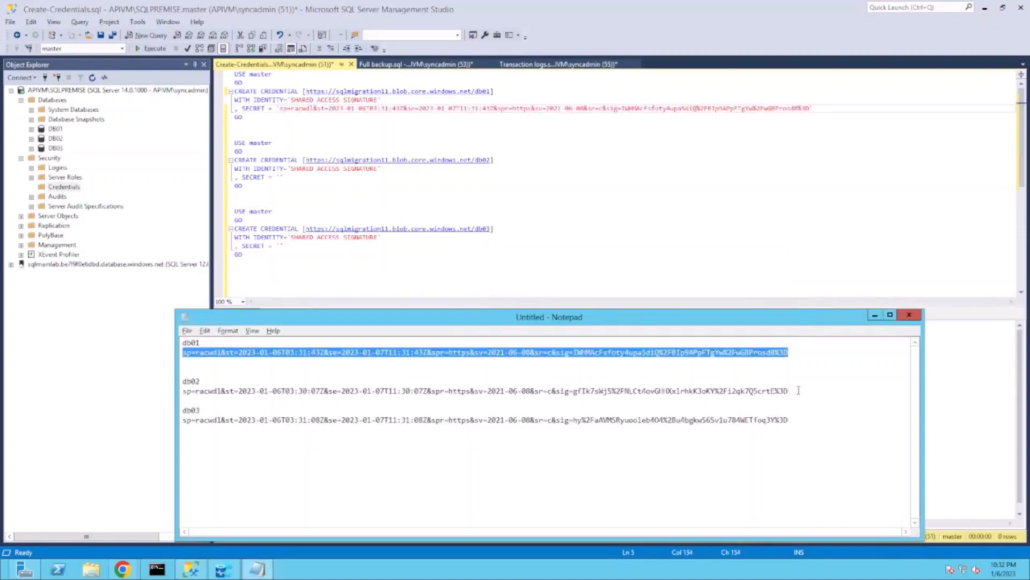
{"action": "left_click_drag", "start_coordinate": [797, 390], "coordinate": [199, 381]}
{"action": "left_click_drag", "start_coordinate": [788, 391], "coordinate": [165, 387]}
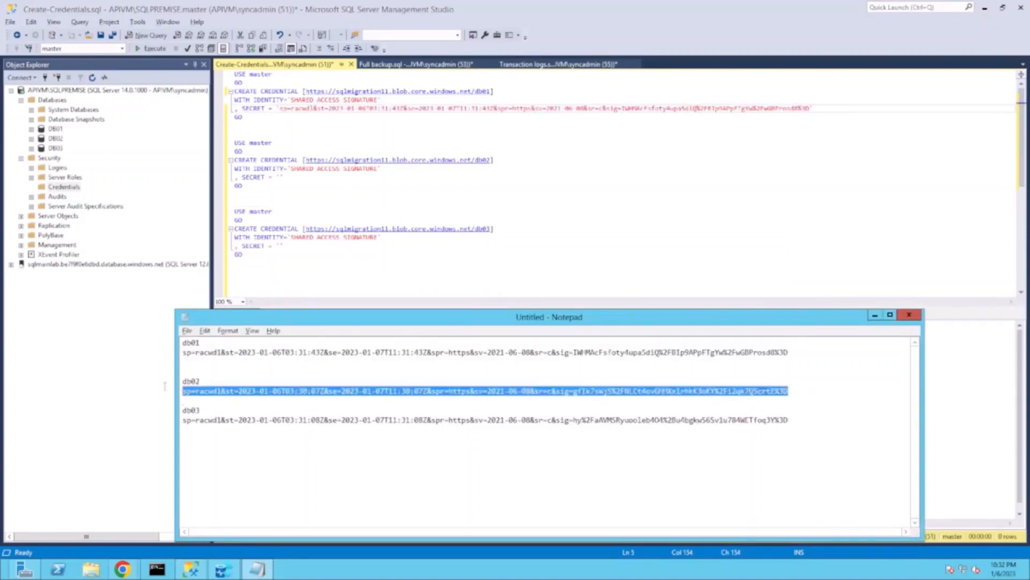
{"action": "left_click", "coordinate": [280, 177]}
{"action": "key", "text": "ctrl+v"}
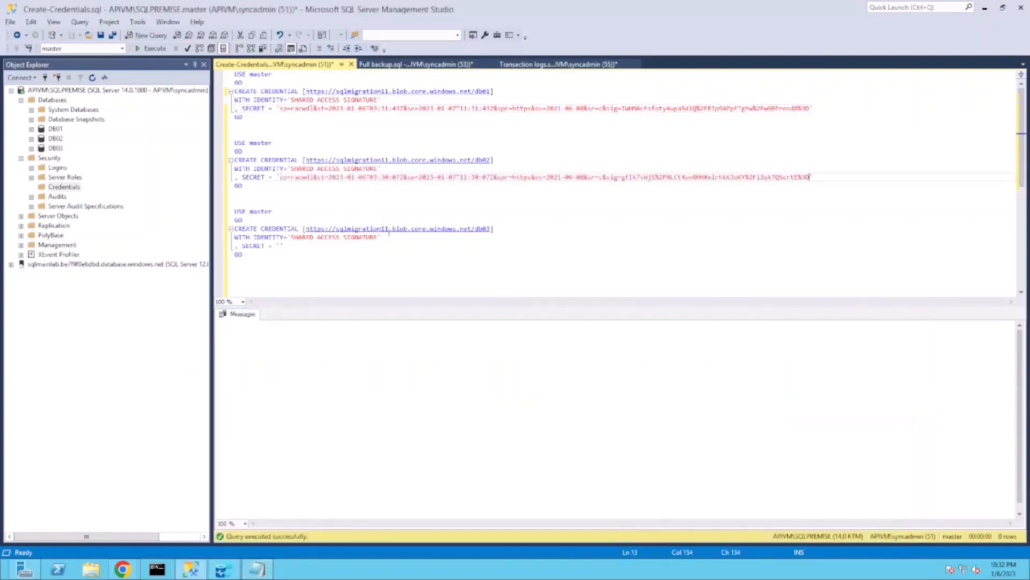
Copy the db03 SAS token from Notepad into the SECRET value of the db03 CREATE CREDENTIAL statement
{"action": "key", "text": "alt+Tab"}
{"action": "left_click_drag", "start_coordinate": [788, 419], "coordinate": [182, 419]}
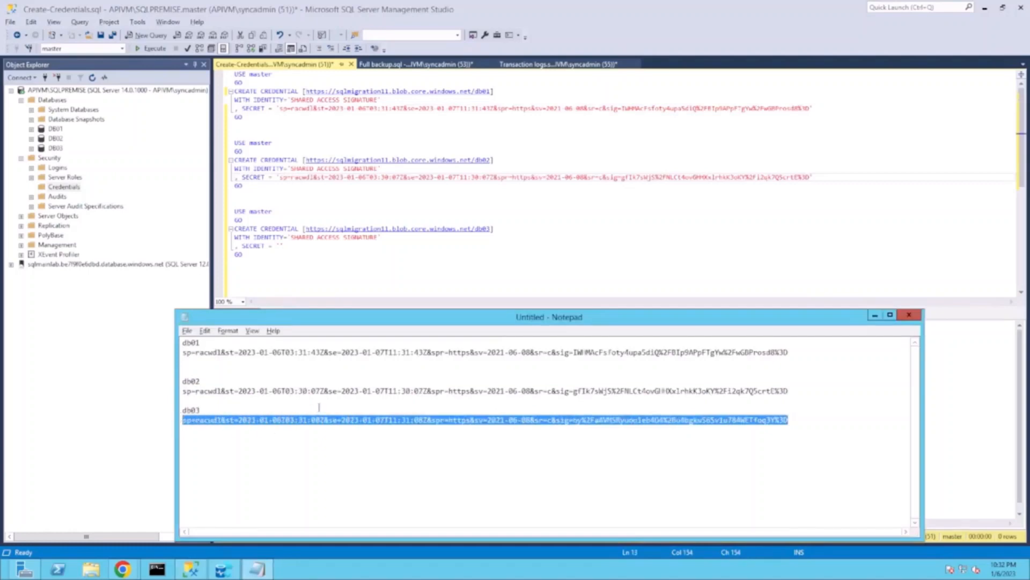
{"action": "key", "text": "alt+Tab"}
{"action": "left_click", "coordinate": [279, 246]}
{"action": "key", "text": "ctrl+v"}
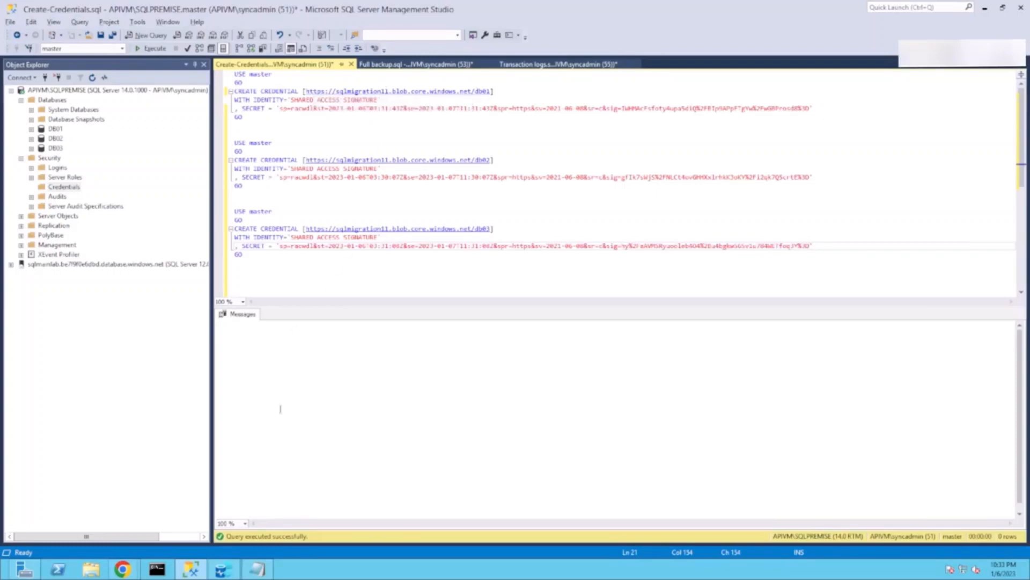
Switch to the Azure portal and view the db01 container's properties to check its URL
{"action": "mouse_move", "coordinate": [123, 568]}
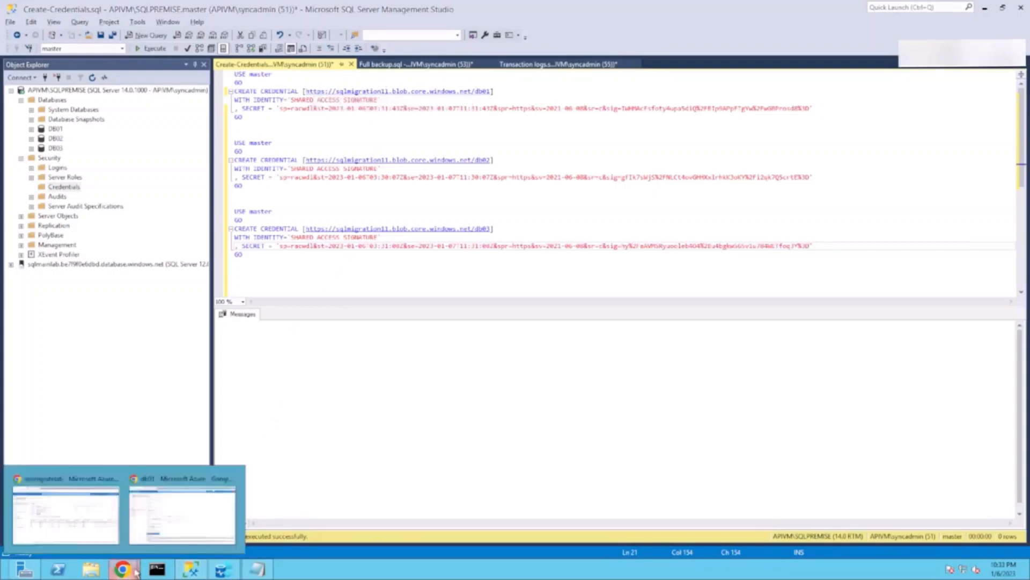
{"action": "mouse_move", "coordinate": [190, 529]}
{"action": "left_click", "coordinate": [191, 529]}
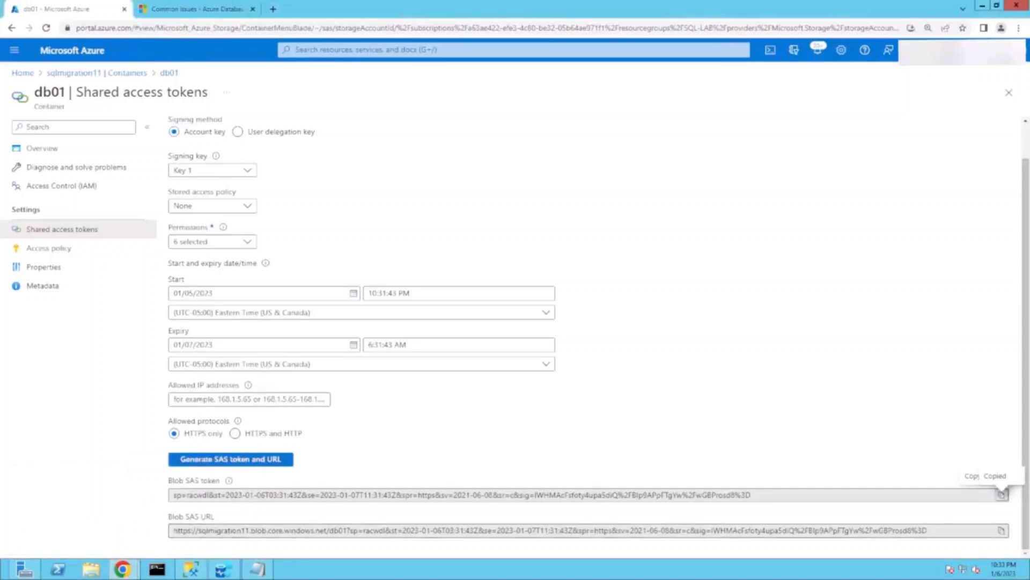
{"action": "left_click", "coordinate": [45, 269]}
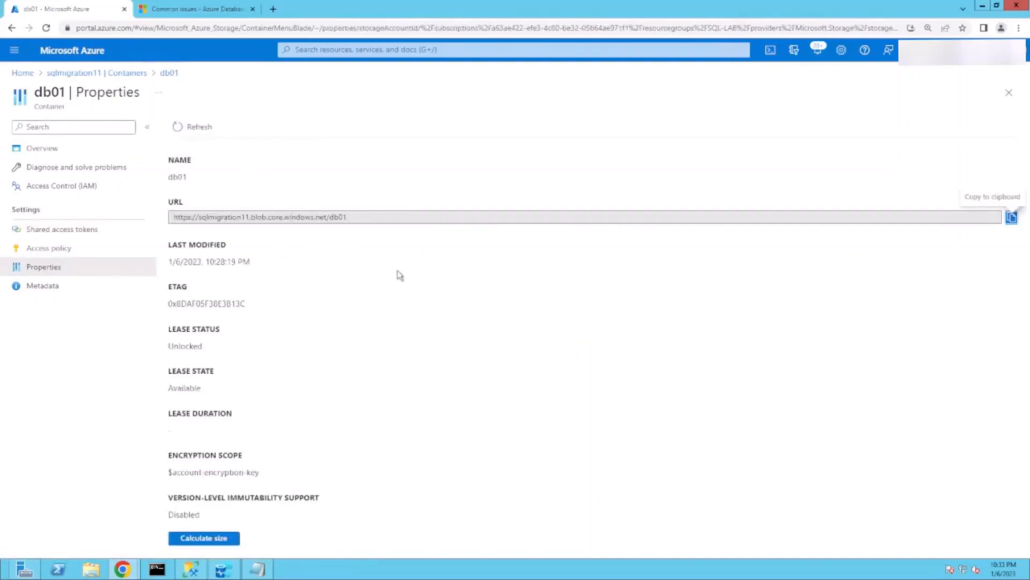
Switch to SQL Server Management Studio and execute the three CREATE CREDENTIAL statements for containers db01, db02 and db03
{"action": "key", "text": "alt+Tab"}
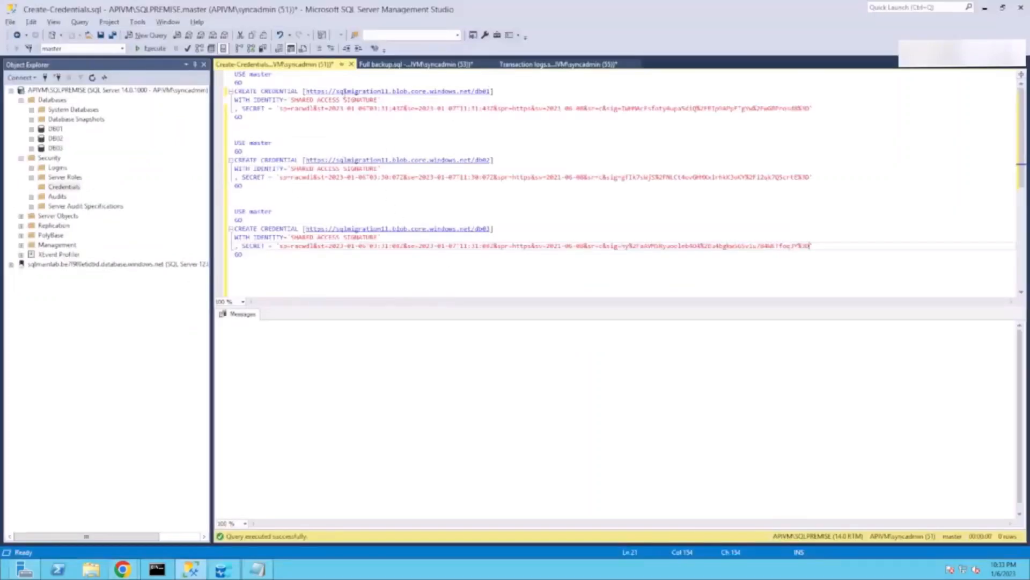
{"action": "key", "text": "alt"}
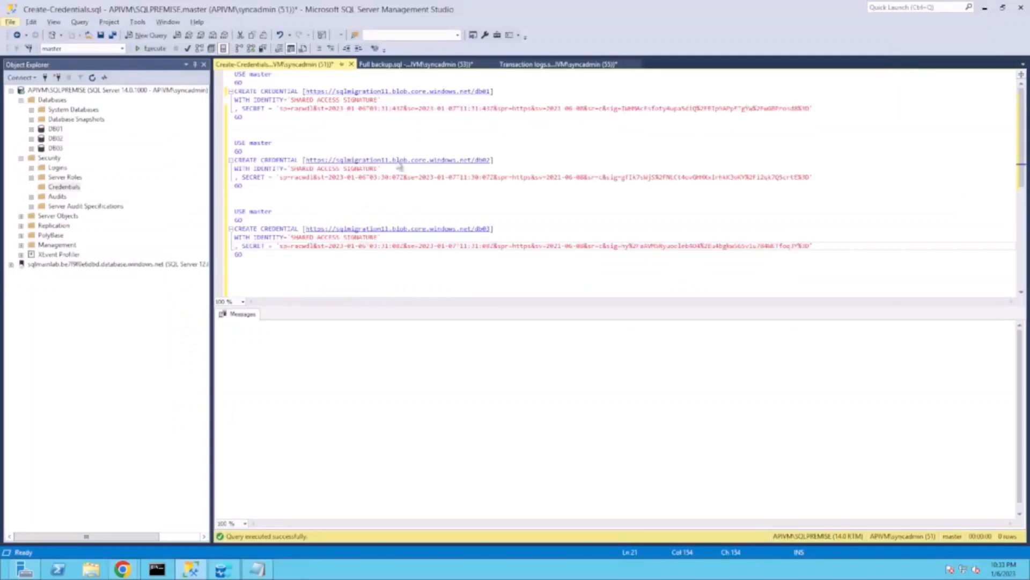
{"action": "left_click", "coordinate": [253, 265]}
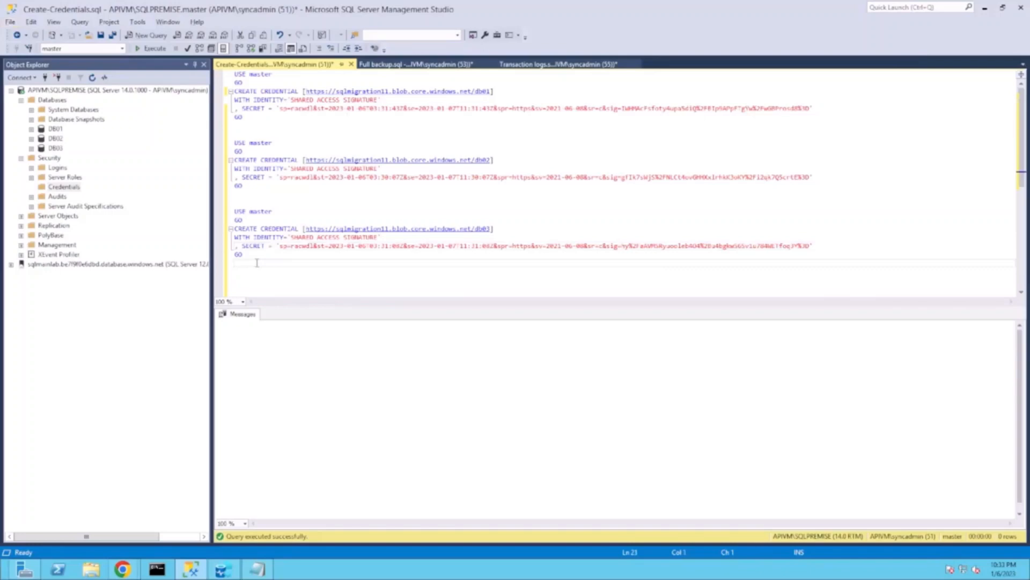
{"action": "left_click_drag", "start_coordinate": [256, 262], "coordinate": [206, 64]}
{"action": "left_click", "coordinate": [152, 50]}
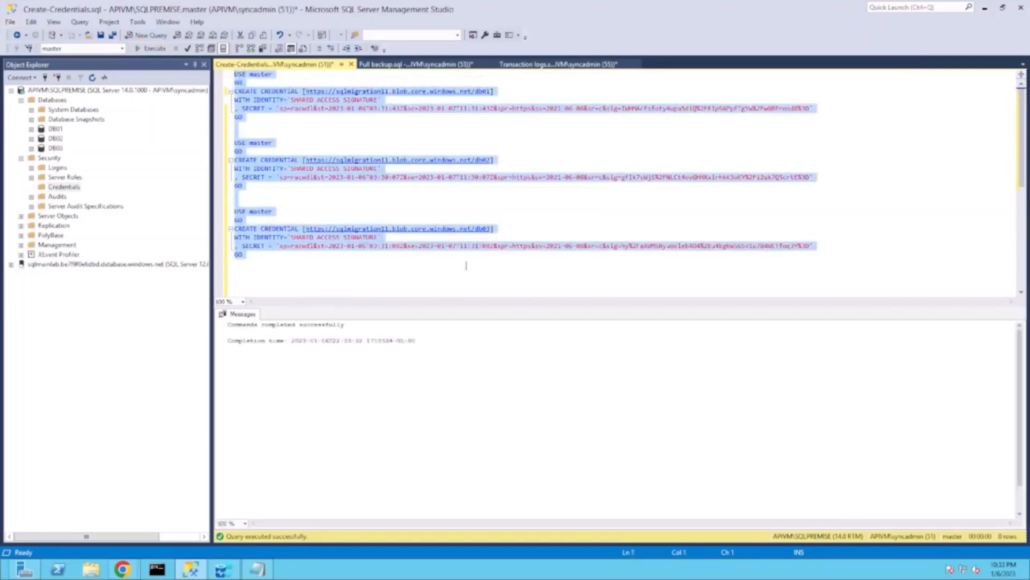
Refresh the server's Credentials list and delete the extra fourth credential listed below the db03 one
{"action": "right_click", "coordinate": [61, 187]}
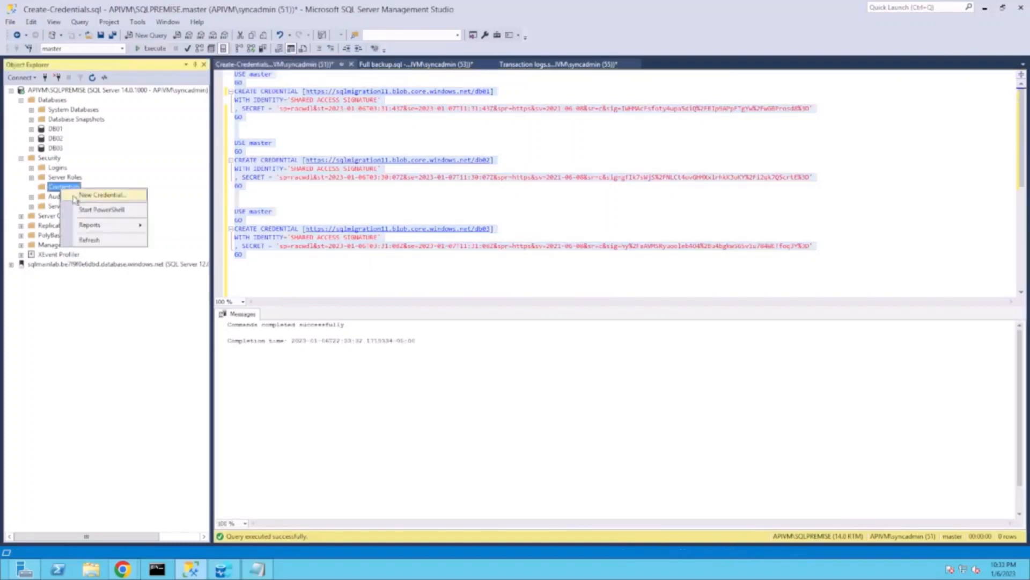
{"action": "left_click", "coordinate": [105, 240]}
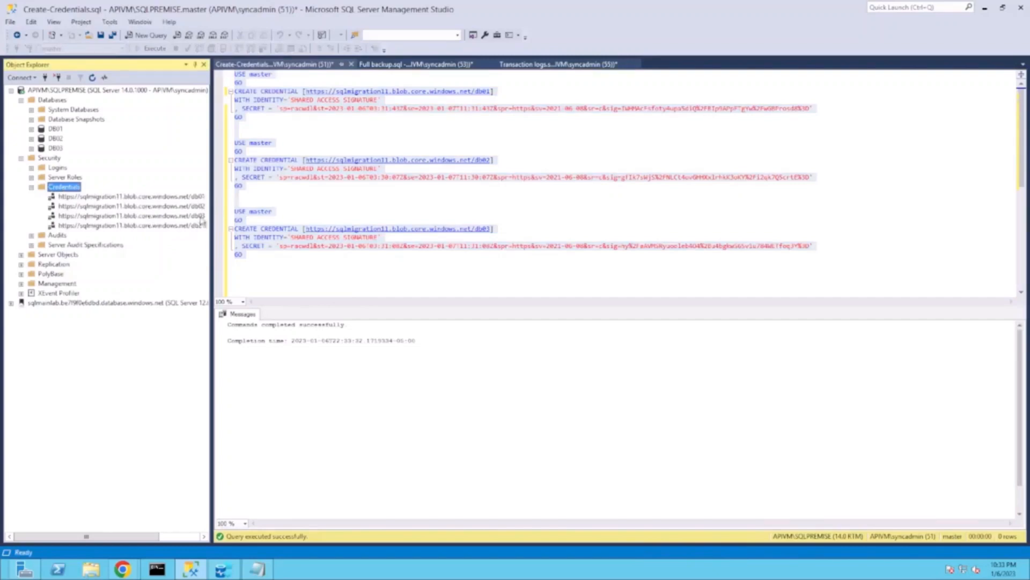
{"action": "left_click", "coordinate": [172, 227]}
{"action": "right_click", "coordinate": [172, 226]}
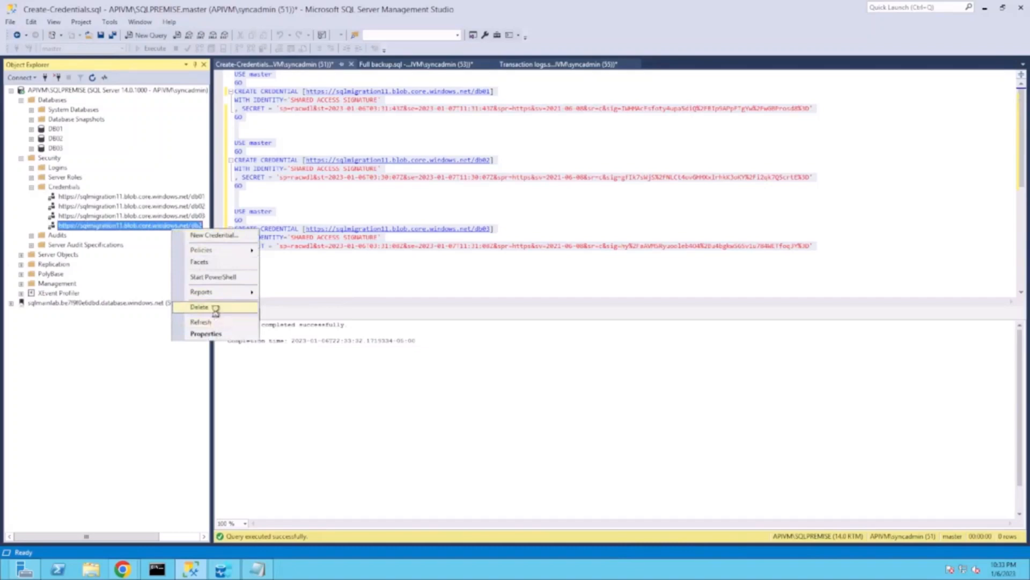
{"action": "left_click", "coordinate": [217, 311]}
{"action": "left_click", "coordinate": [628, 444]}
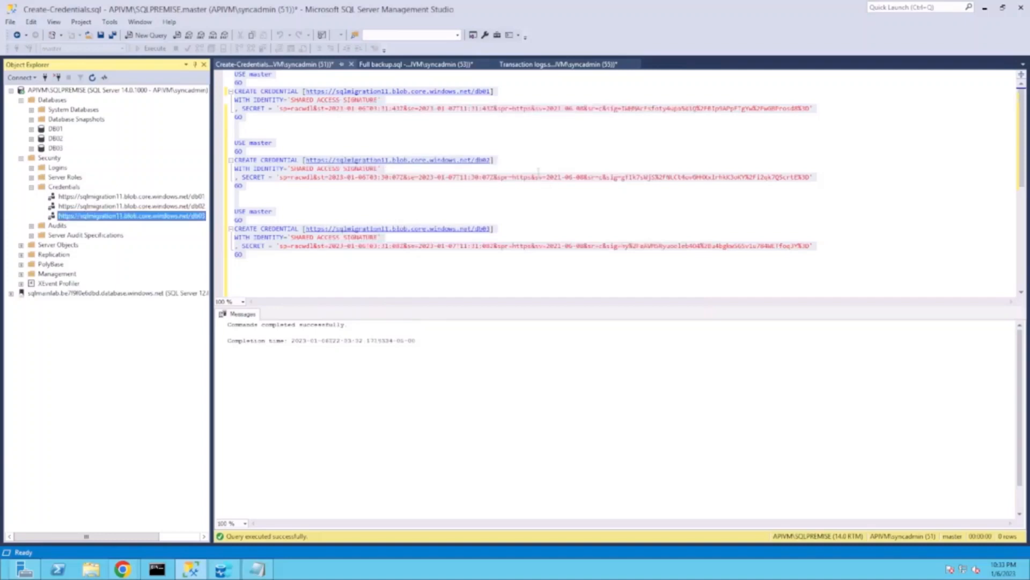
Open the Full backup.sql script and check the recovery model in the DB01 database properties
{"action": "left_click", "coordinate": [400, 65]}
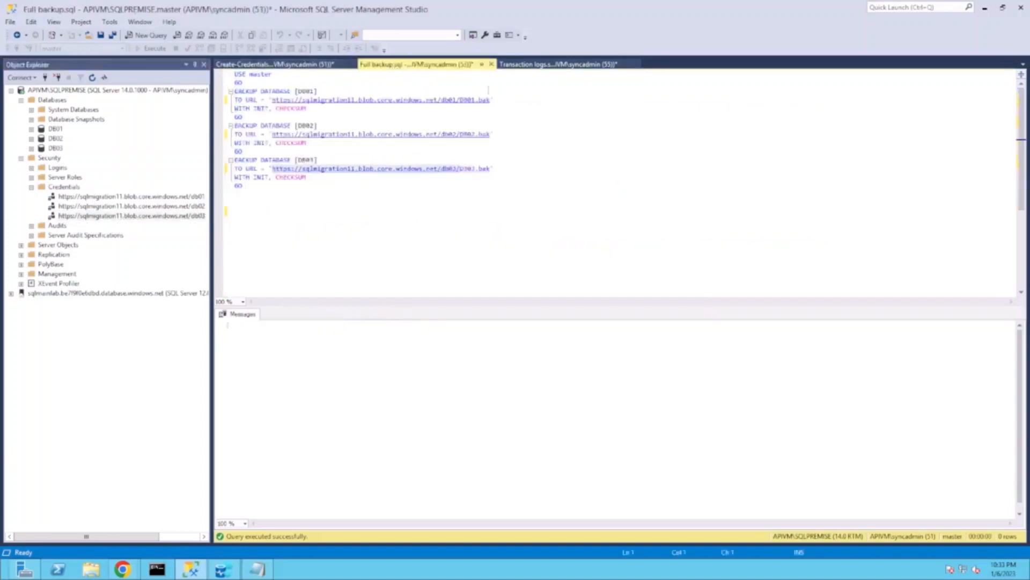
{"action": "left_click", "coordinate": [454, 228]}
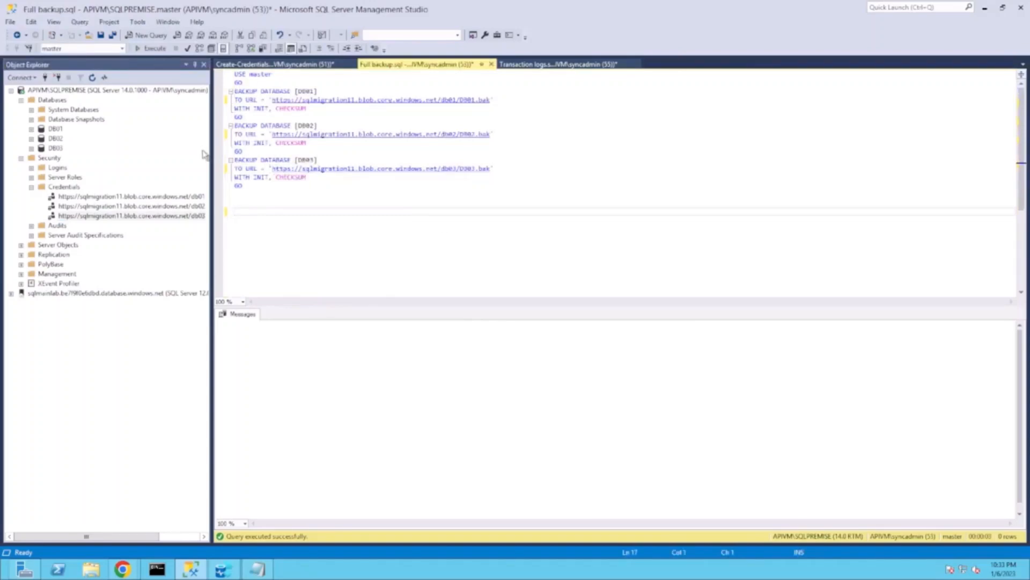
{"action": "right_click", "coordinate": [56, 129]}
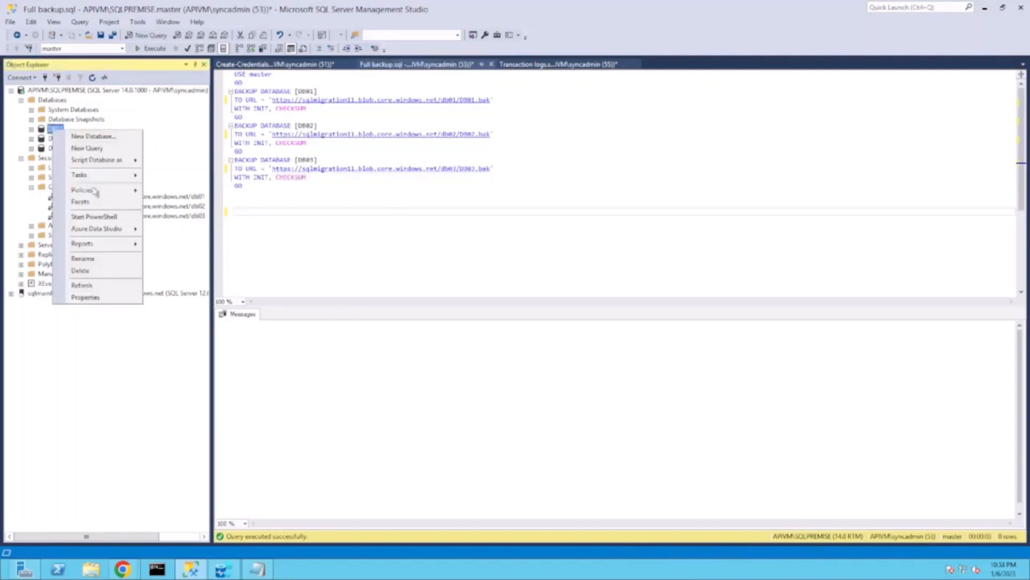
{"action": "left_click", "coordinate": [103, 299]}
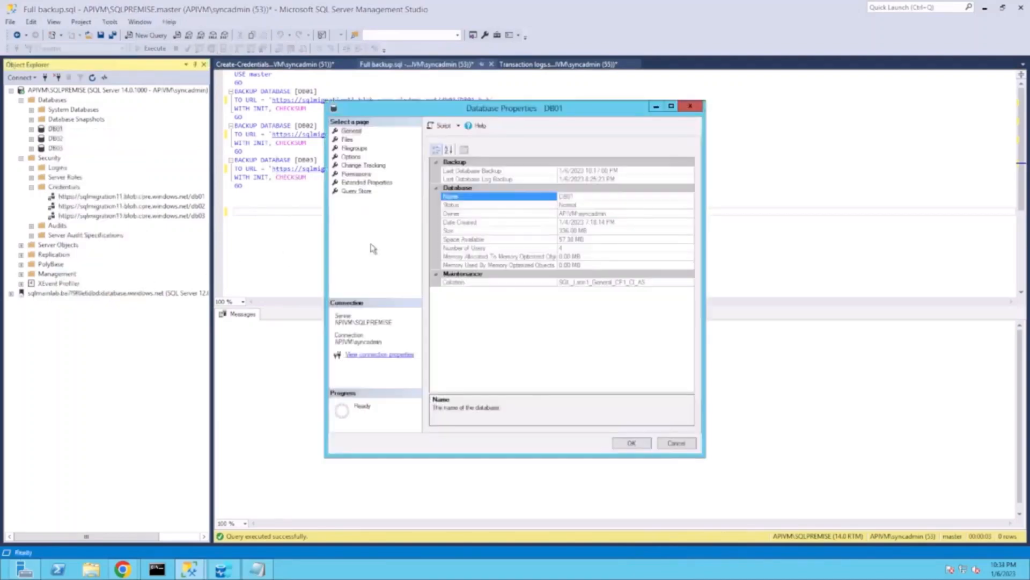
{"action": "left_click", "coordinate": [358, 157]}
{"action": "left_click", "coordinate": [585, 162]}
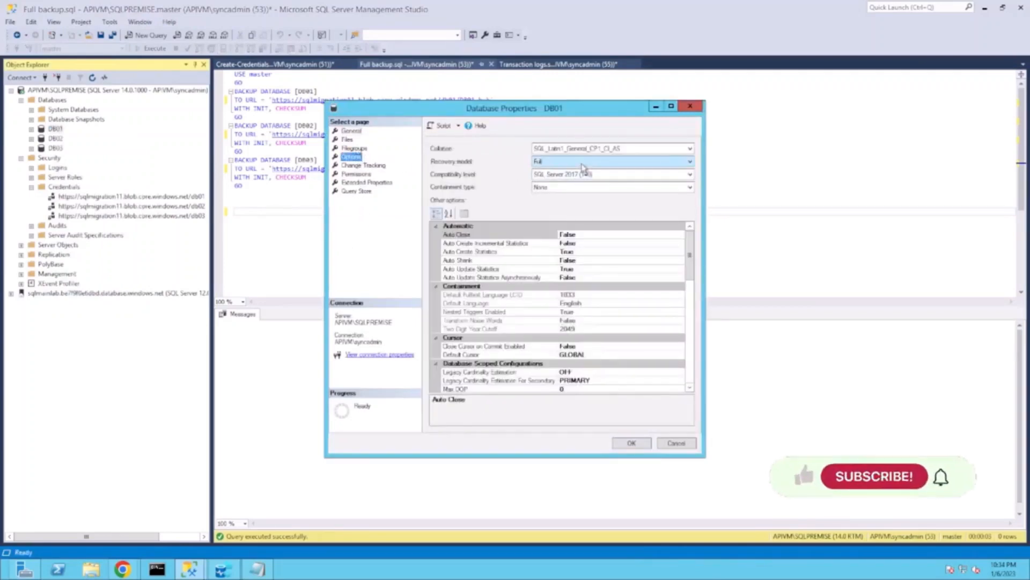
{"action": "left_click", "coordinate": [484, 166]}
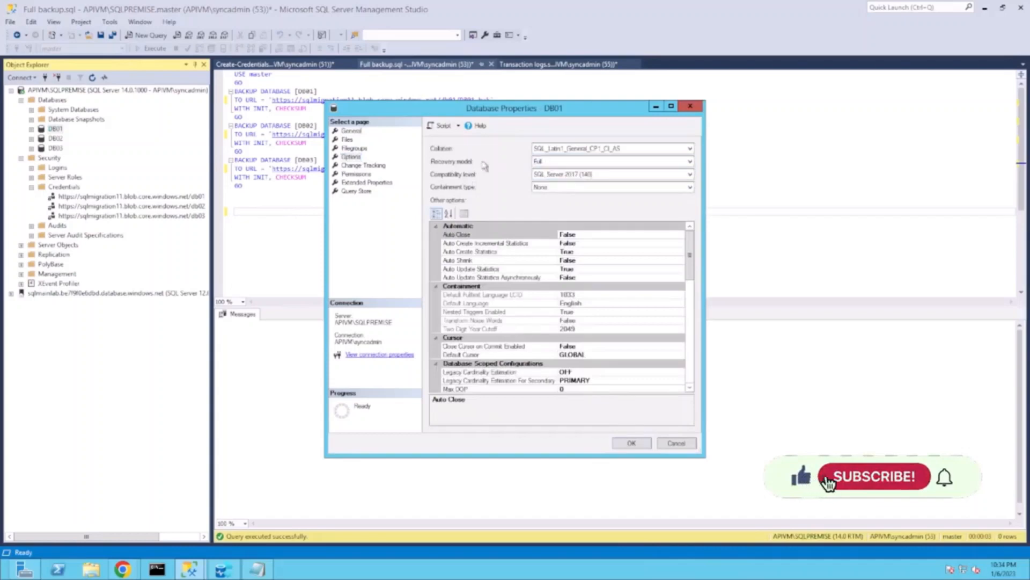
{"action": "left_click", "coordinate": [674, 444]}
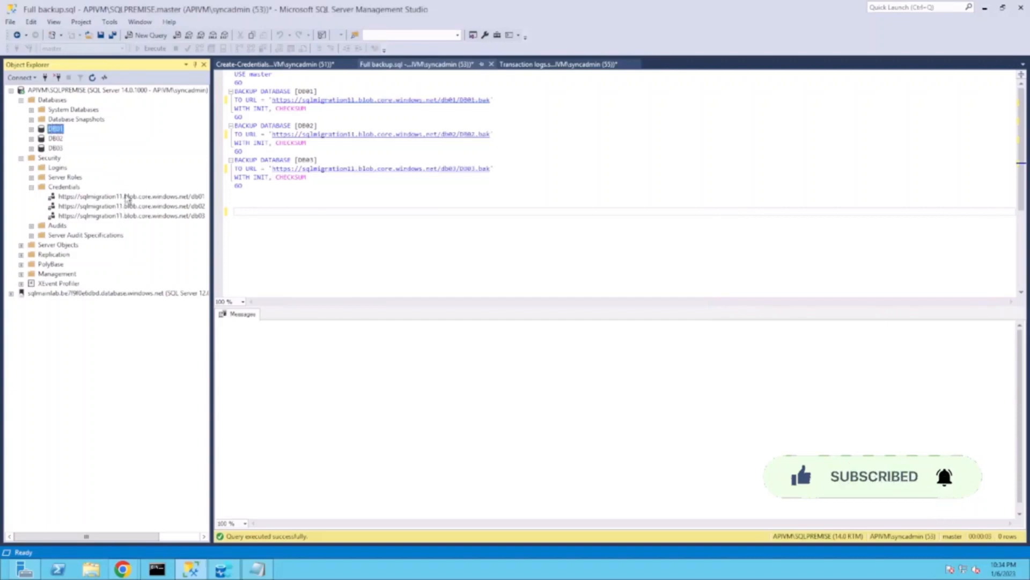
Try adding a compression option to the WITH clause of the DB03 backup statement
{"action": "left_click", "coordinate": [272, 183]}
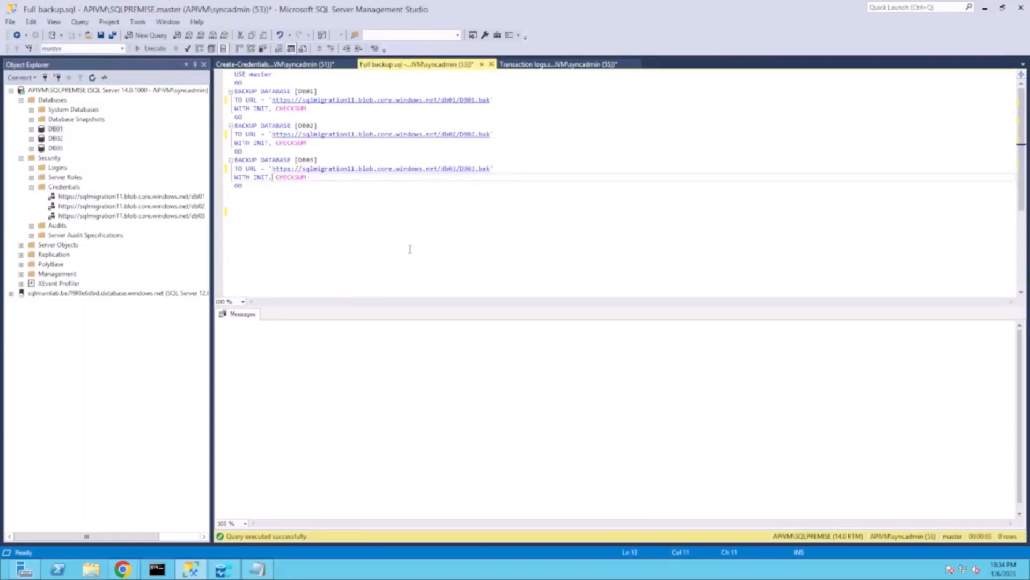
{"action": "type", "text": "compression,"}
{"action": "key", "text": "BackSpace"}
{"action": "key", "text": "BackSpace"}
{"action": "key", "text": "BackSpace"}
{"action": "key", "text": "BackSpace"}
{"action": "key", "text": "BackSpace"}
{"action": "key", "text": "BackSpace"}
{"action": "key", "text": "BackSpace"}
{"action": "key", "text": "BackSpace"}
{"action": "key", "text": "BackSpace"}
{"action": "key", "text": "BackSpace"}
{"action": "key", "text": "BackSpace"}
{"action": "key", "text": "BackSpace"}
{"action": "key", "text": "BackSpace"}
{"action": "key", "text": "BackSpace"}
Execute the full backup script to back up DB01, DB02 and DB03 to their blob container URLs
{"action": "left_click_drag", "start_coordinate": [263, 196], "coordinate": [234, 74]}
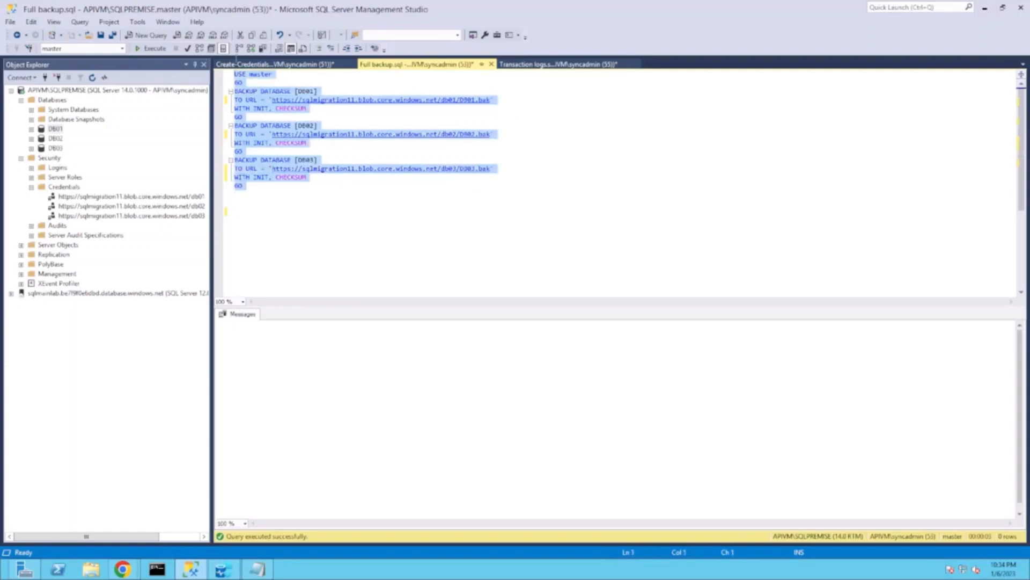
{"action": "left_click", "coordinate": [155, 48]}
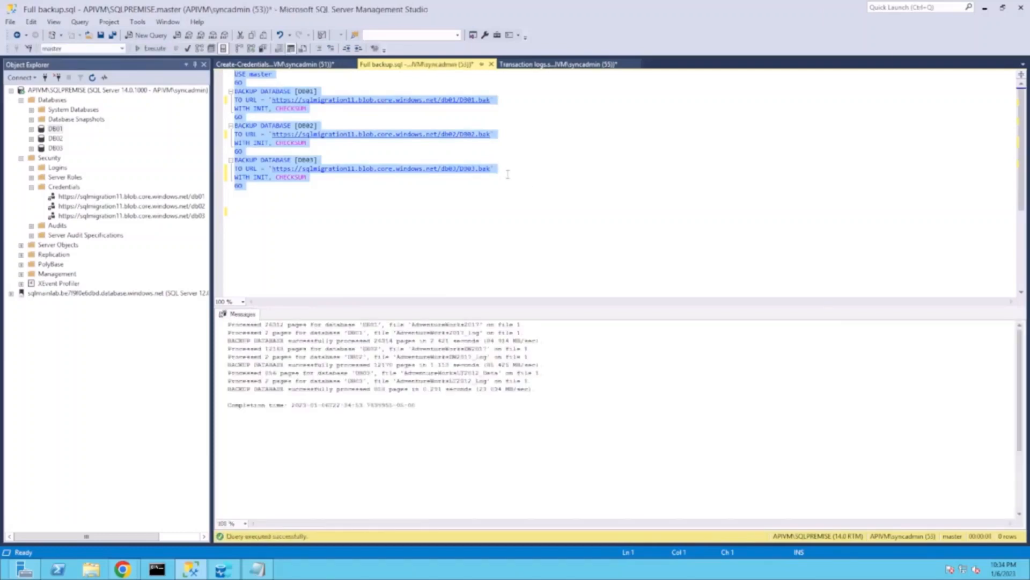
Switch to the Azure portal and check the db01, db02 and db03 containers for their backup files
{"action": "mouse_move", "coordinate": [123, 569]}
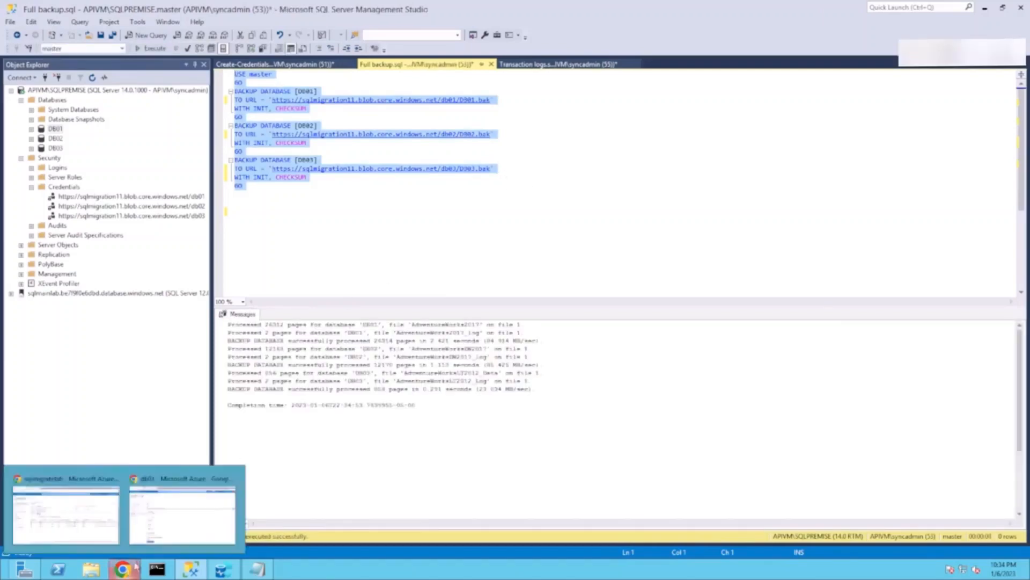
{"action": "mouse_move", "coordinate": [179, 533]}
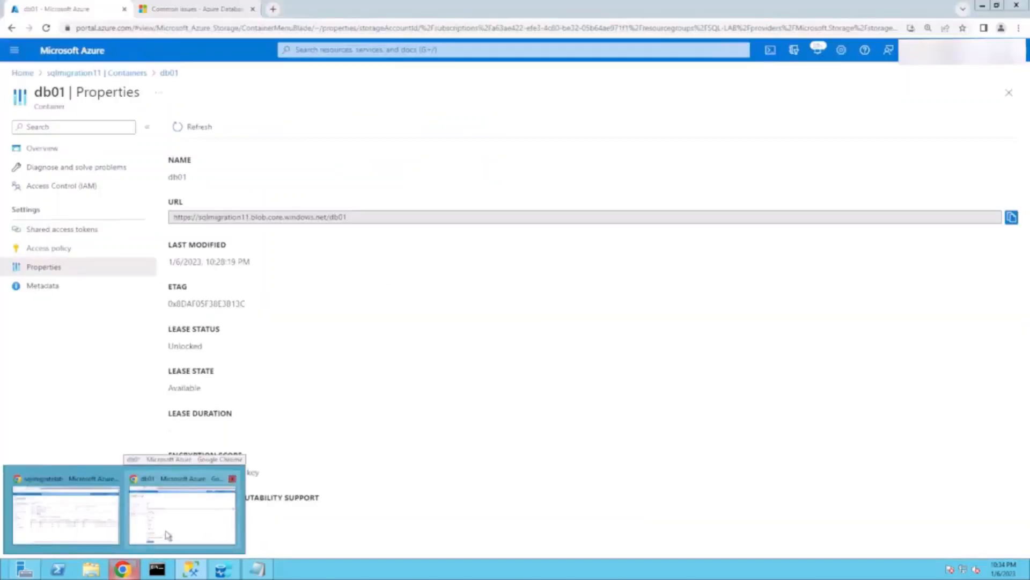
{"action": "left_click", "coordinate": [165, 536]}
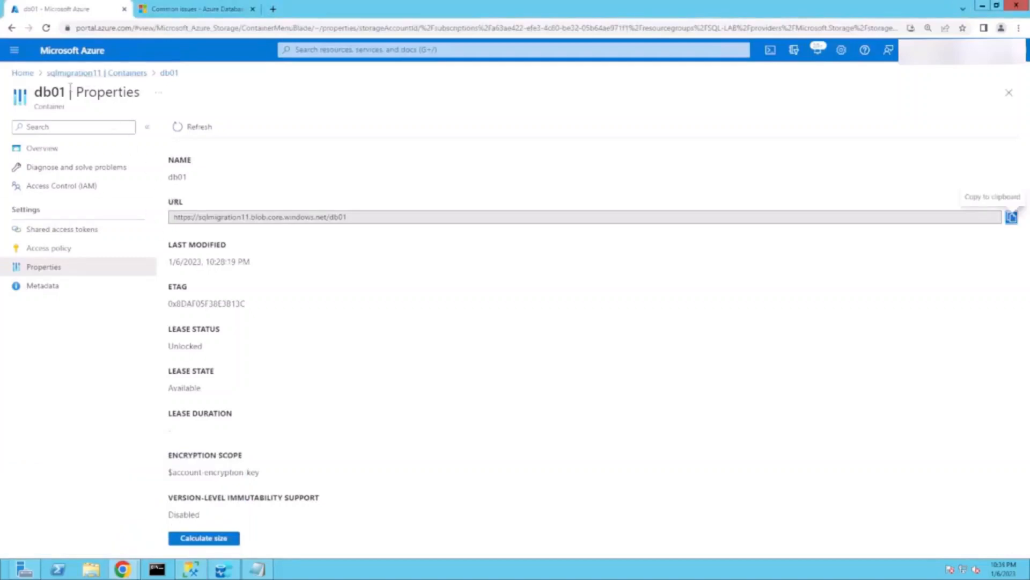
{"action": "left_click", "coordinate": [170, 74]}
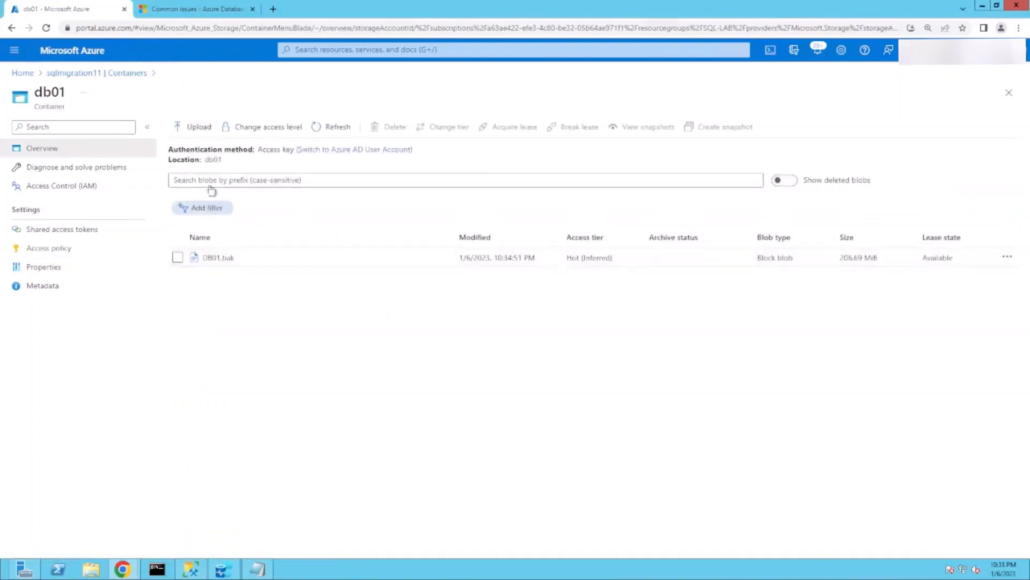
{"action": "left_click", "coordinate": [128, 74]}
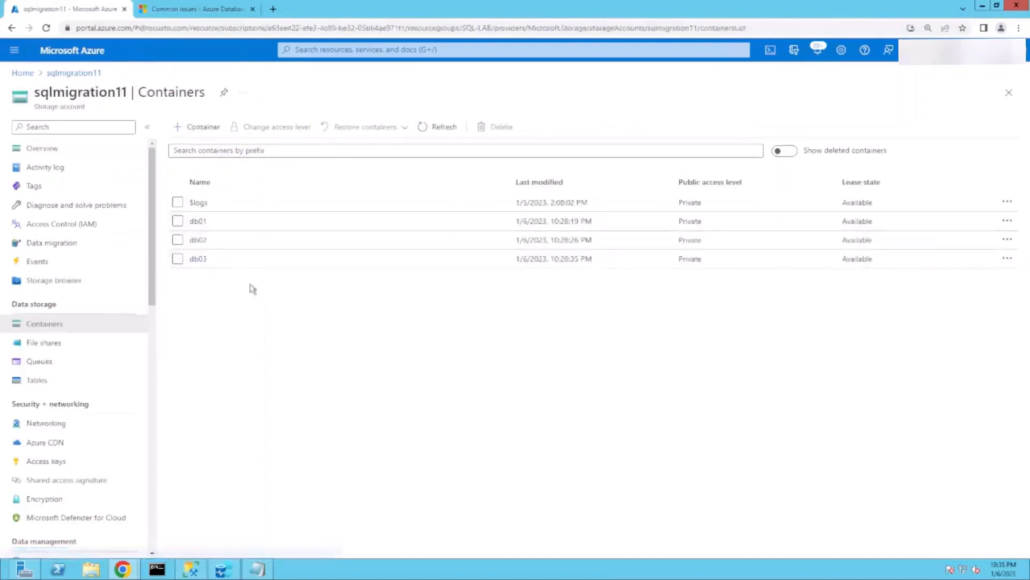
{"action": "left_click", "coordinate": [199, 241]}
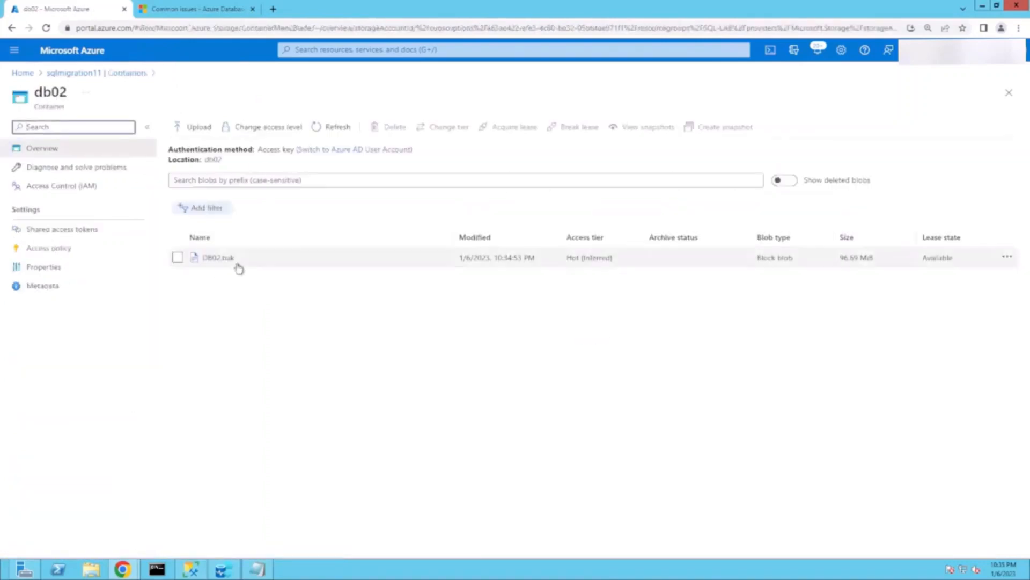
{"action": "left_click", "coordinate": [127, 73]}
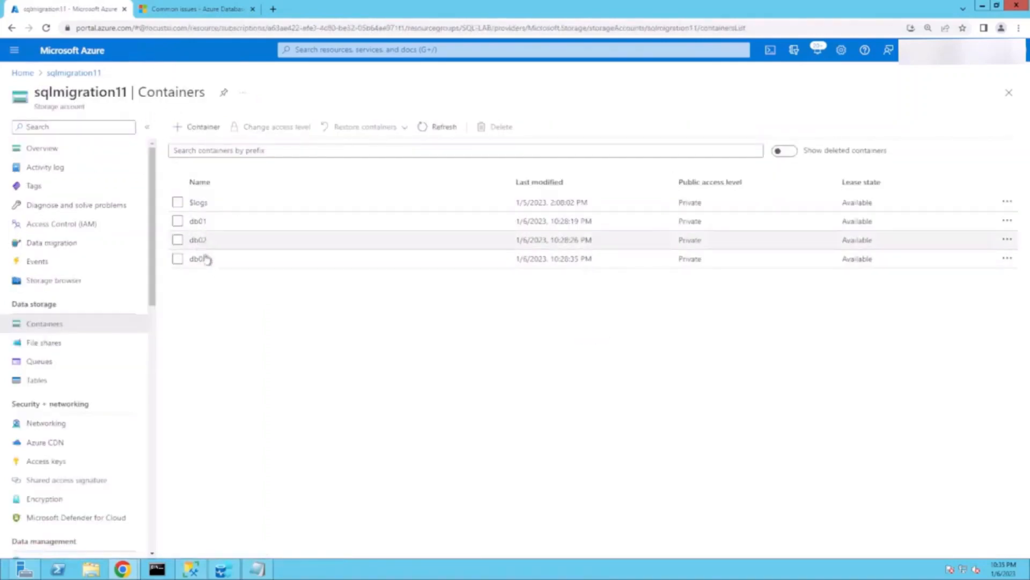
{"action": "left_click", "coordinate": [199, 260]}
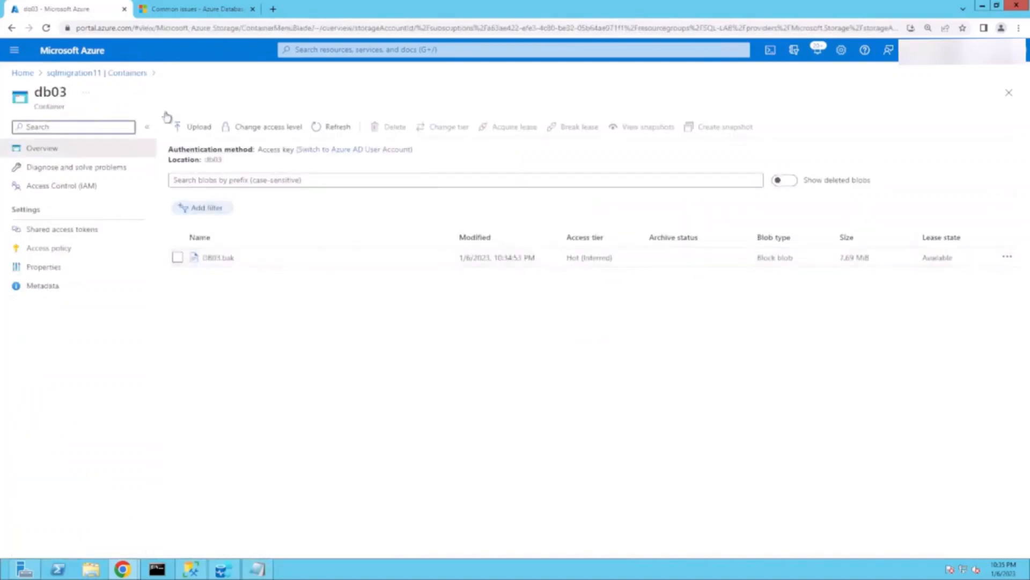
{"action": "left_click", "coordinate": [135, 73]}
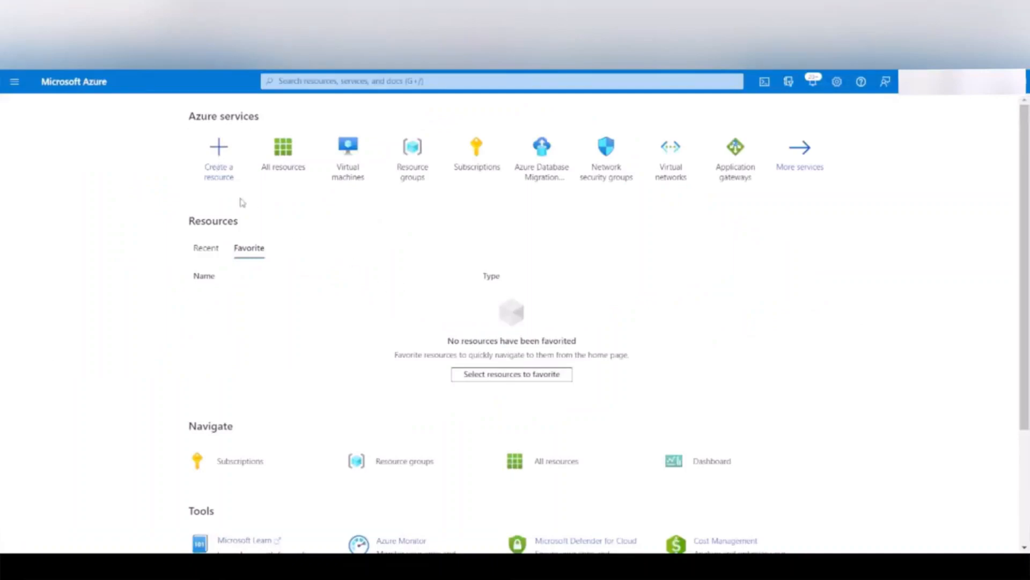
Search the marketplace for azure sql managed instance and start creating an Azure SQL Managed Instance
{"action": "left_click", "coordinate": [225, 170]}
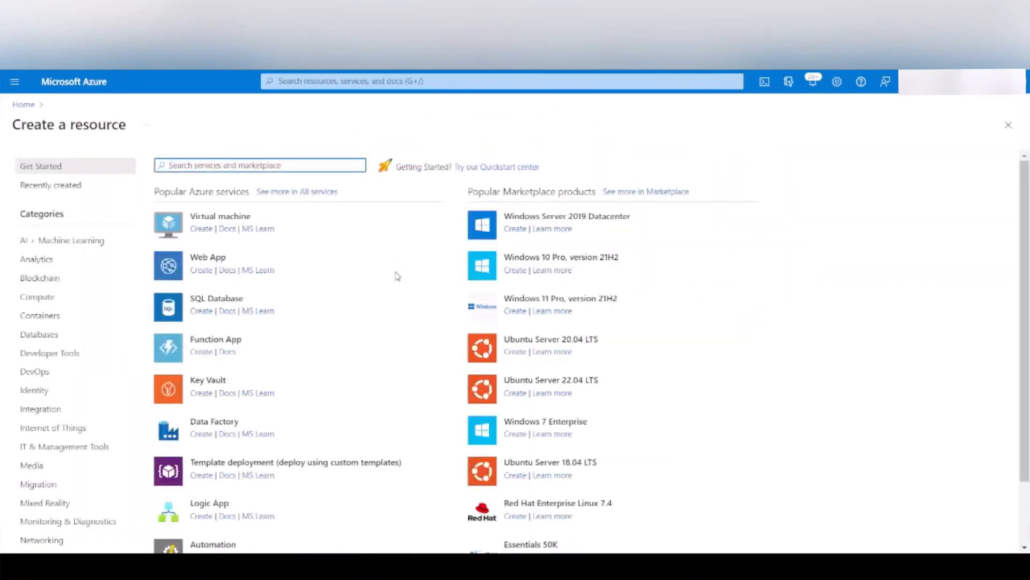
{"action": "type", "text": "azure sql man"}
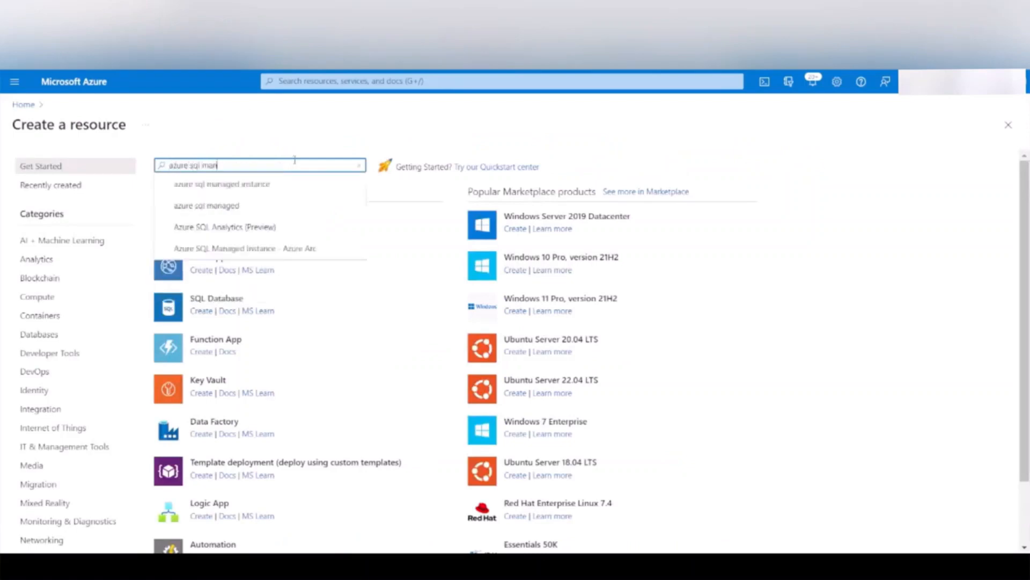
{"action": "left_click", "coordinate": [225, 184]}
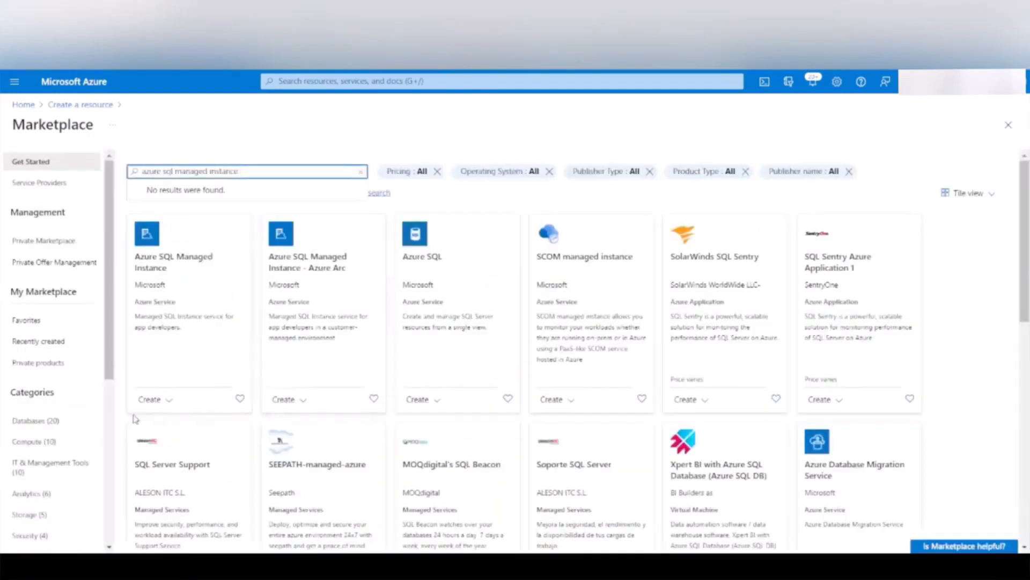
{"action": "left_click", "coordinate": [161, 401]}
{"action": "left_click", "coordinate": [167, 421]}
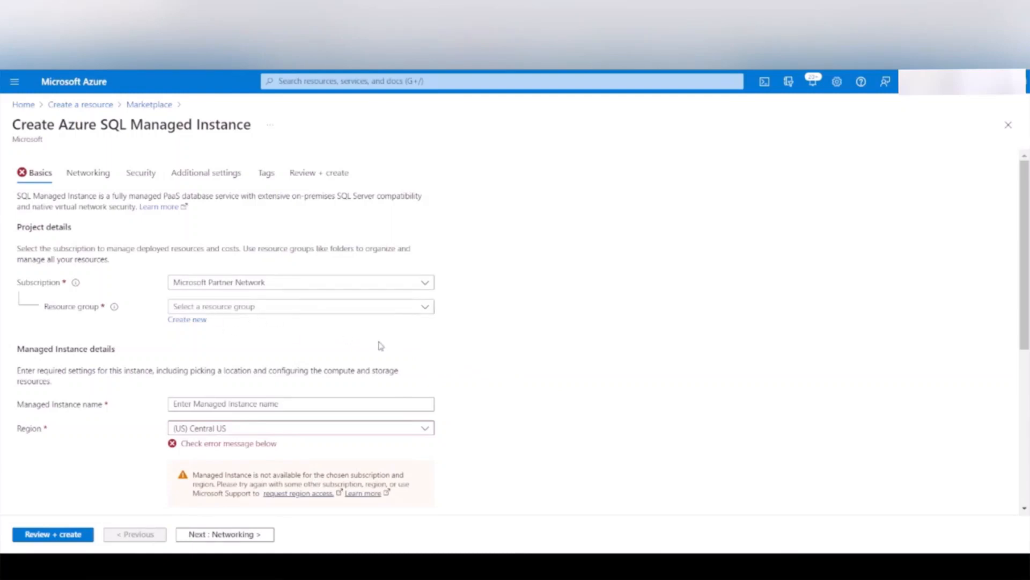
Assign the managed instance to the SQL-LAB resource group and select the (US) South Central US region
{"action": "left_click", "coordinate": [425, 307]}
{"action": "left_click", "coordinate": [244, 486]}
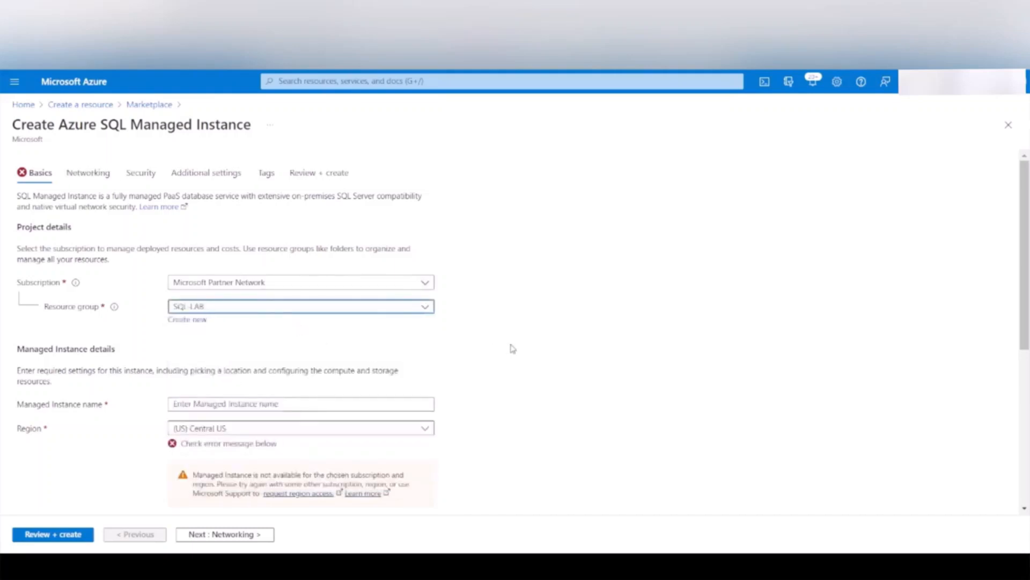
{"action": "scroll", "coordinate": [512, 349], "scroll_direction": "down", "scroll_amount": 3}
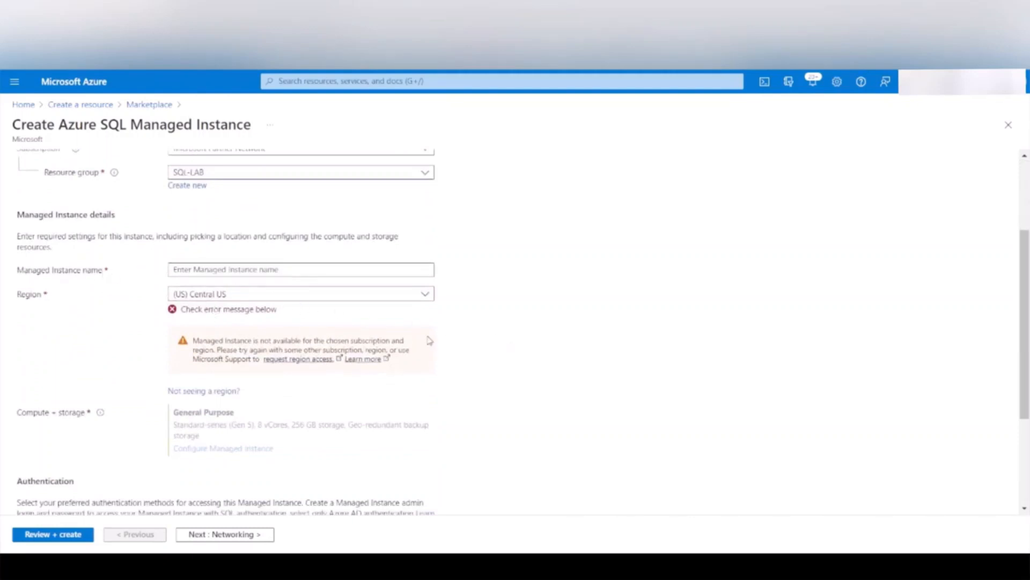
{"action": "left_click", "coordinate": [425, 294]}
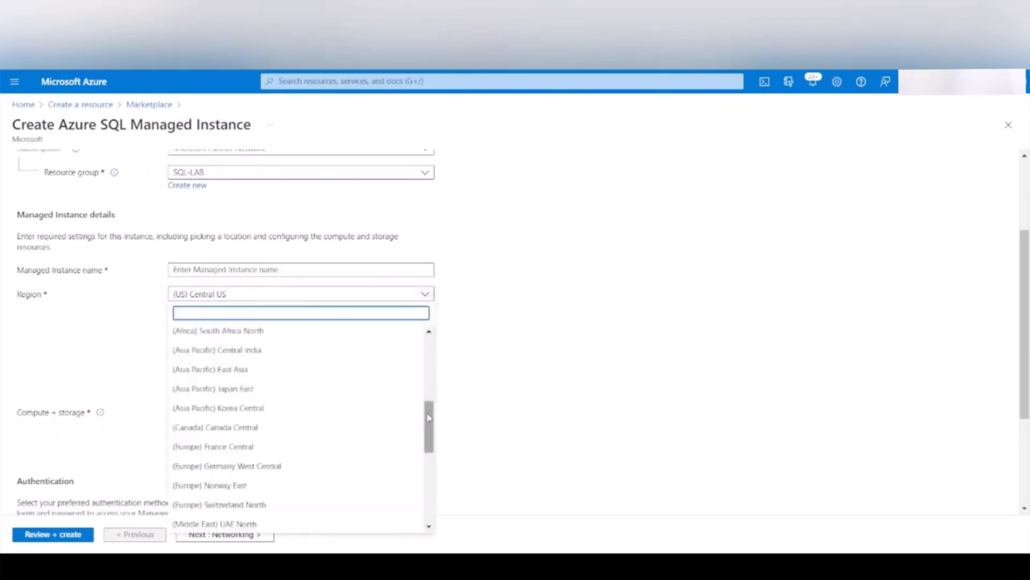
{"action": "left_click_drag", "start_coordinate": [429, 417], "coordinate": [429, 333]}
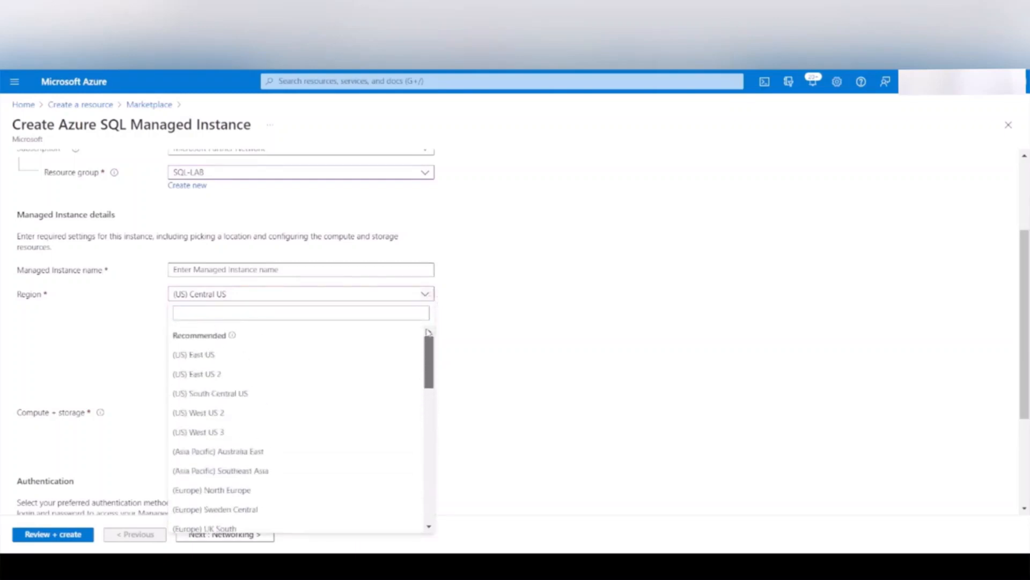
{"action": "left_click", "coordinate": [228, 394]}
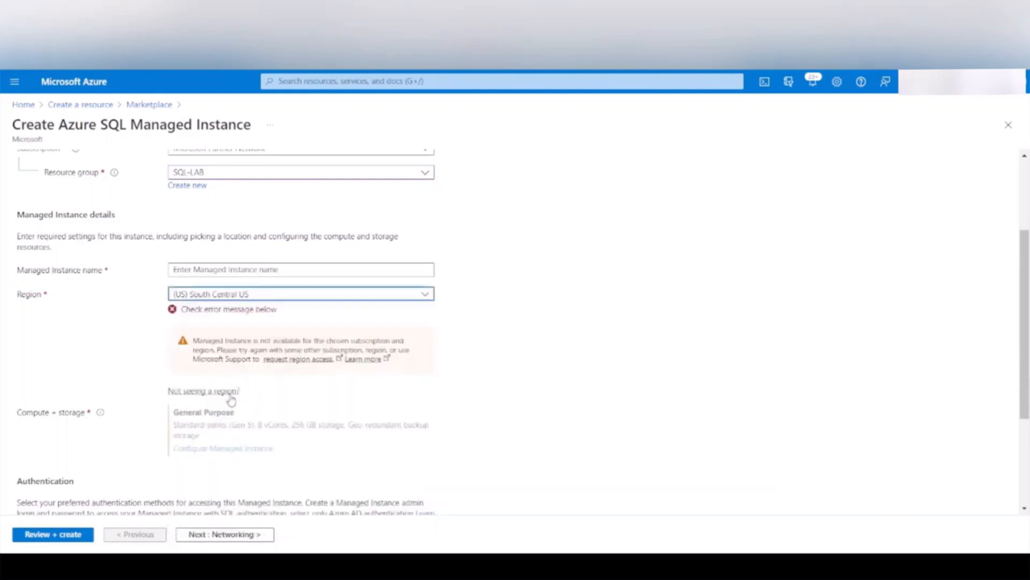
{"action": "left_click", "coordinate": [535, 313]}
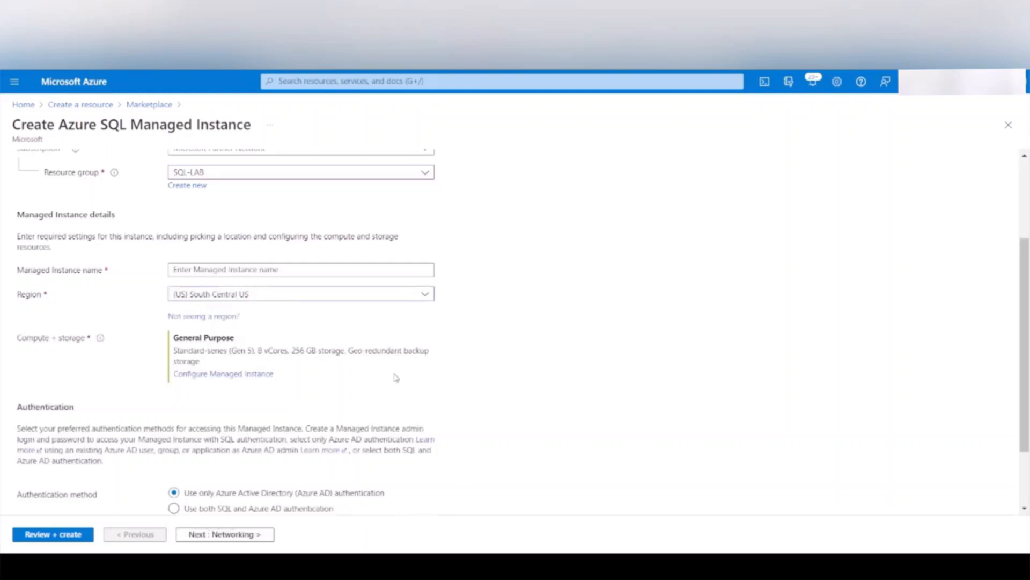
Name the managed instance sqlmainlab
{"action": "left_click", "coordinate": [226, 269]}
{"action": "left_click", "coordinate": [226, 270]}
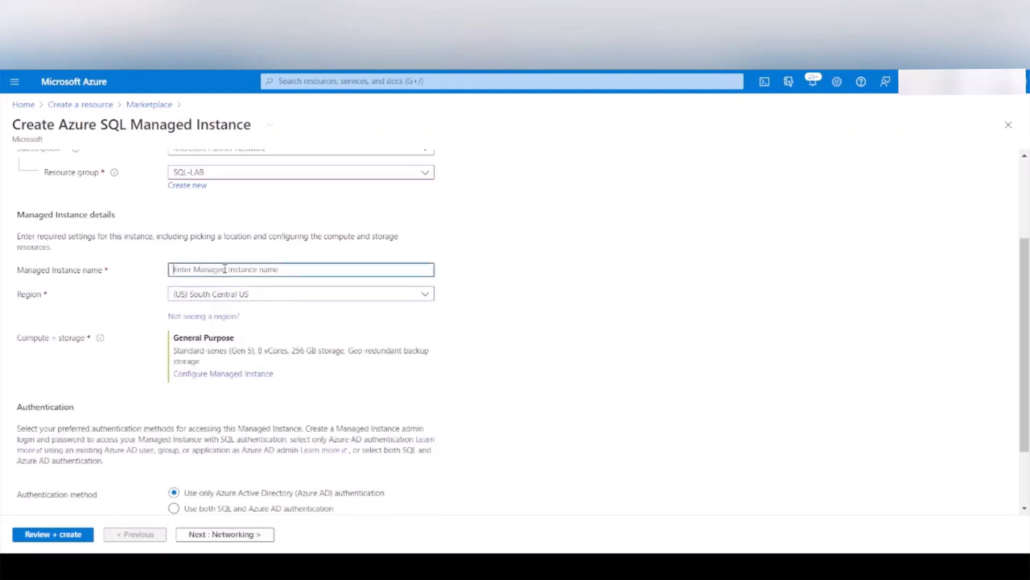
{"action": "type", "text": "sql"}
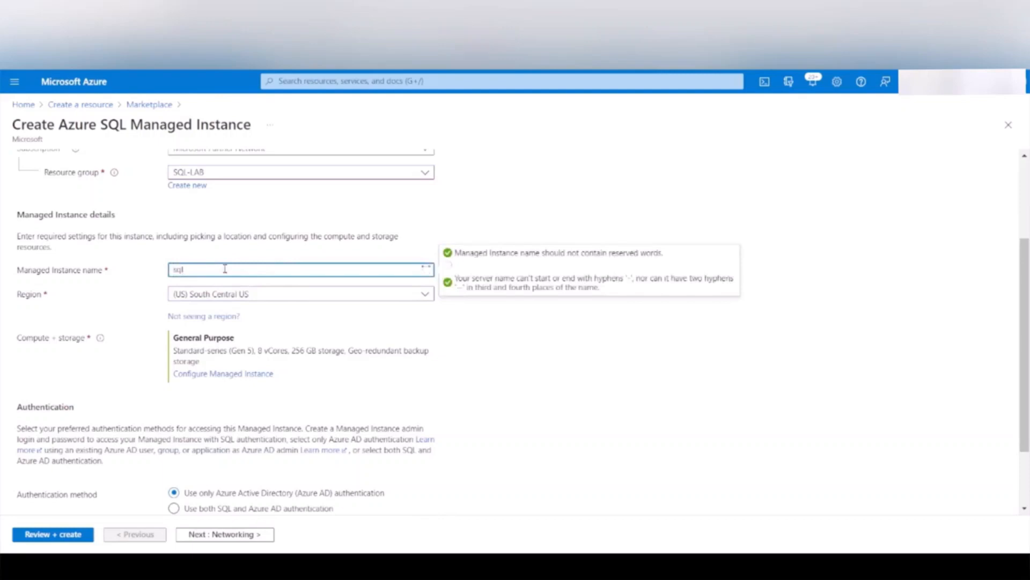
{"action": "type", "text": "manlab"}
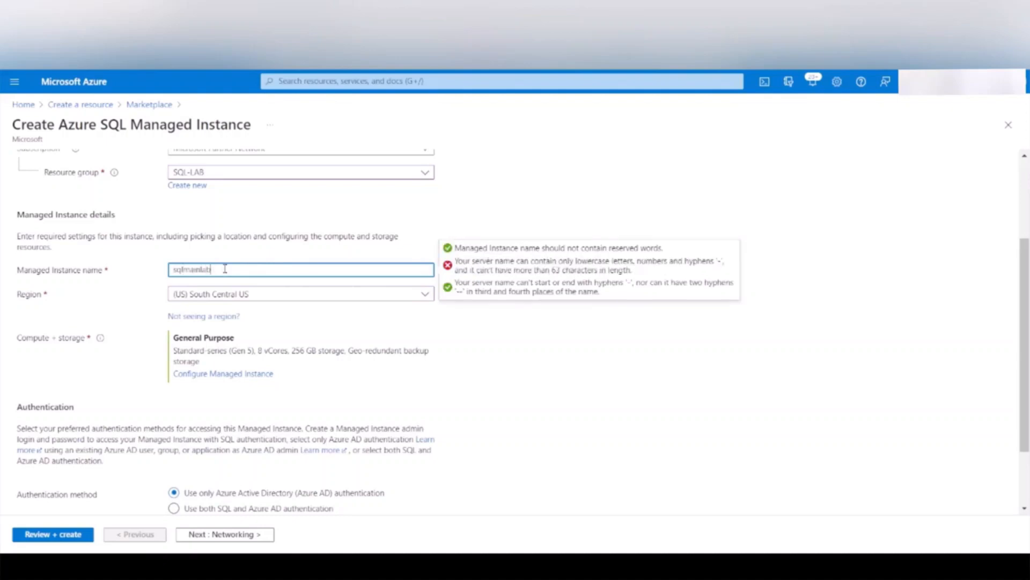
{"action": "left_click", "coordinate": [552, 196]}
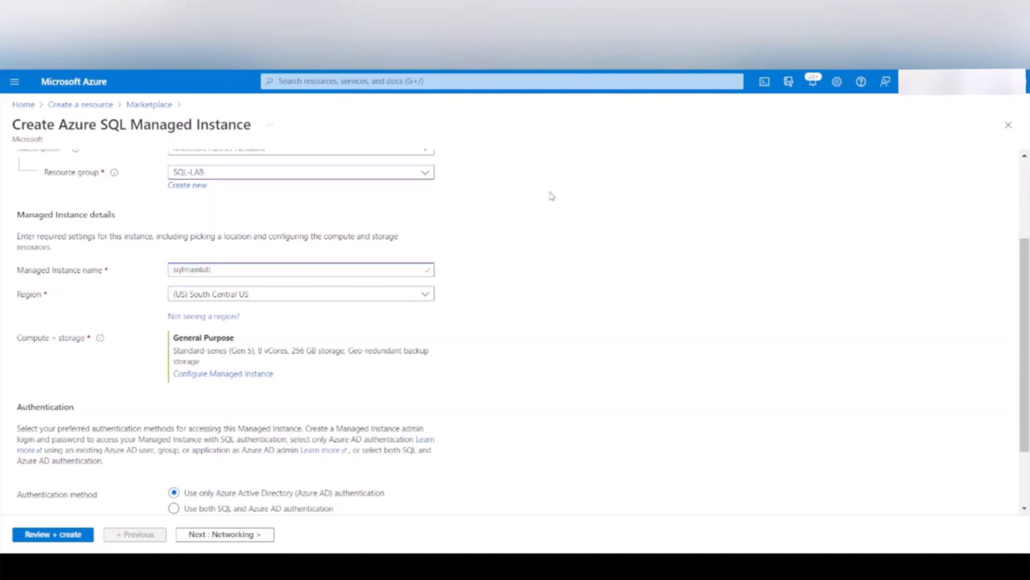
Try configuring the instance's compute with 4 vCores and 32 GB of storage and look through the remaining options
{"action": "left_click", "coordinate": [241, 374]}
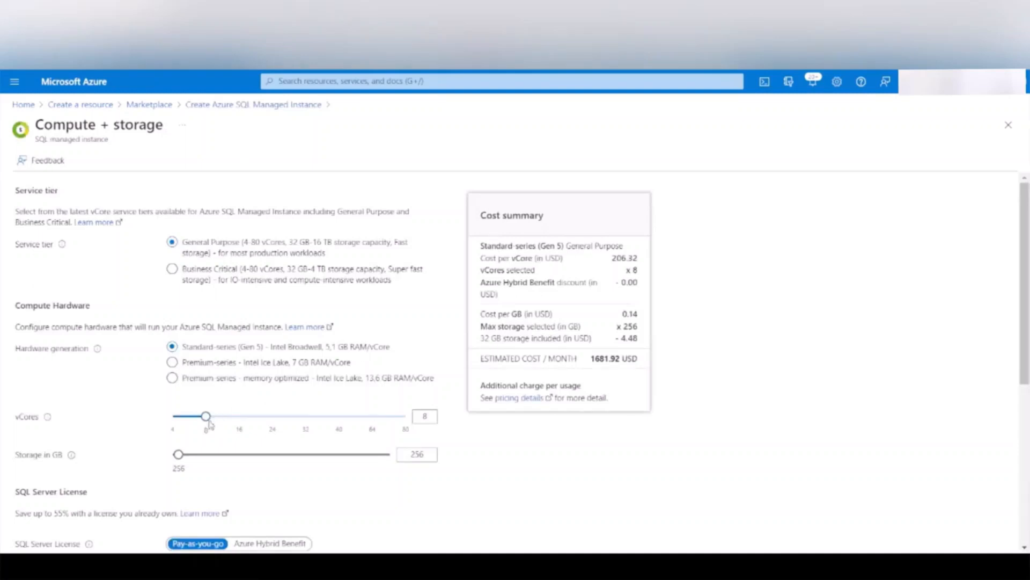
{"action": "left_click_drag", "start_coordinate": [206, 416], "coordinate": [145, 421]}
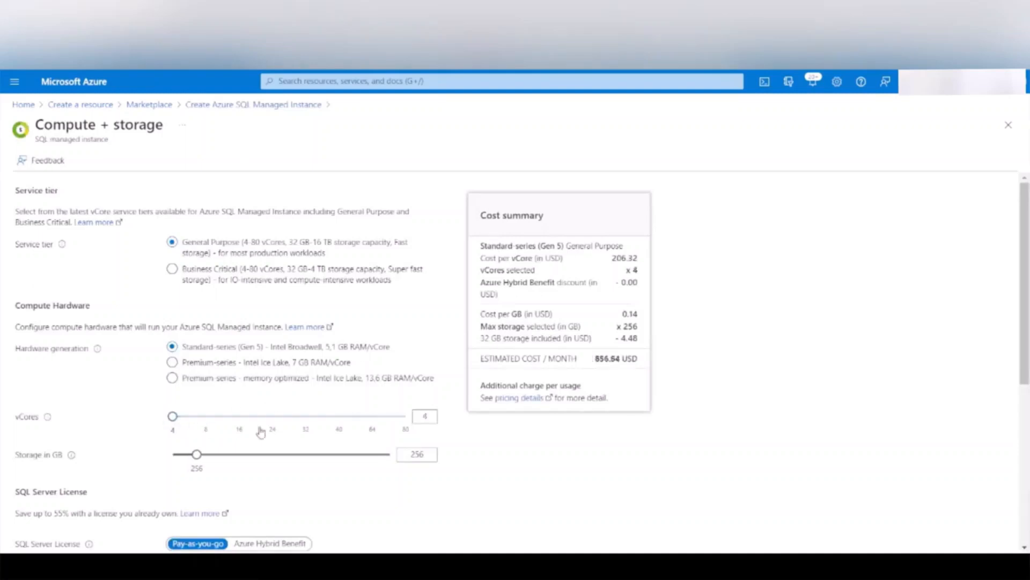
{"action": "left_click_drag", "start_coordinate": [196, 458], "coordinate": [140, 464]}
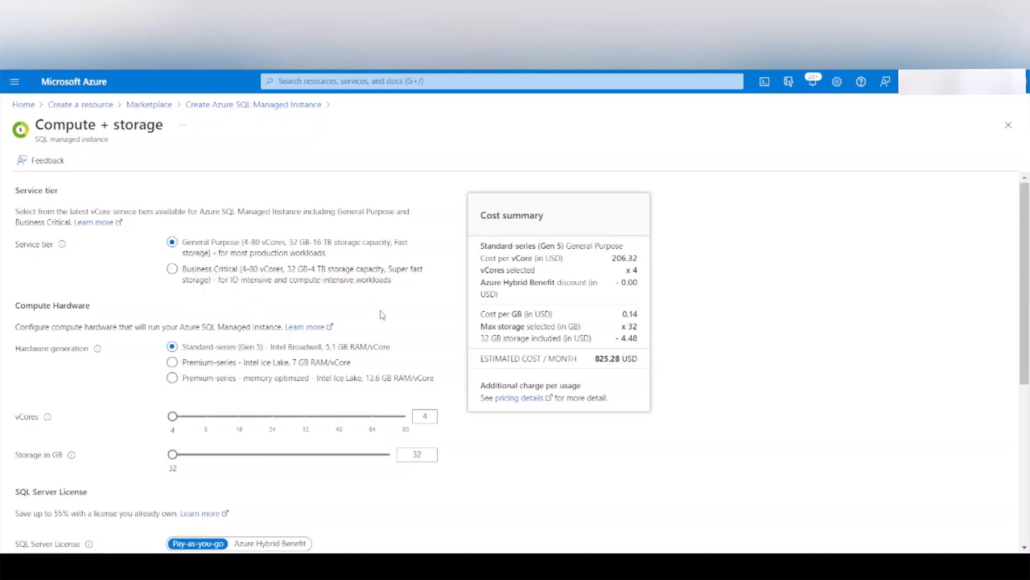
{"action": "scroll", "coordinate": [376, 349], "scroll_direction": "down", "scroll_amount": 3}
{"action": "scroll", "coordinate": [400, 335], "scroll_direction": "down", "scroll_amount": 3}
{"action": "scroll", "coordinate": [400, 335], "scroll_direction": "up", "scroll_amount": 6}
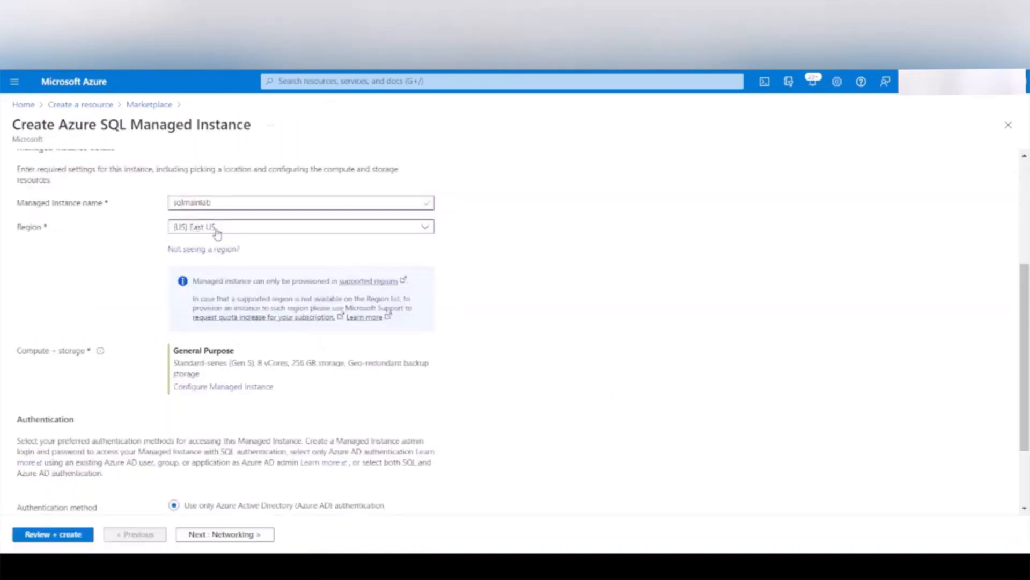
Set the compute and storage of the (US) East US instance to 4 vCores and 32 GB, and check the estimated monthly cost
{"action": "scroll", "coordinate": [310, 295], "scroll_direction": "up", "scroll_amount": 1}
{"action": "scroll", "coordinate": [285, 326], "scroll_direction": "down", "scroll_amount": 1}
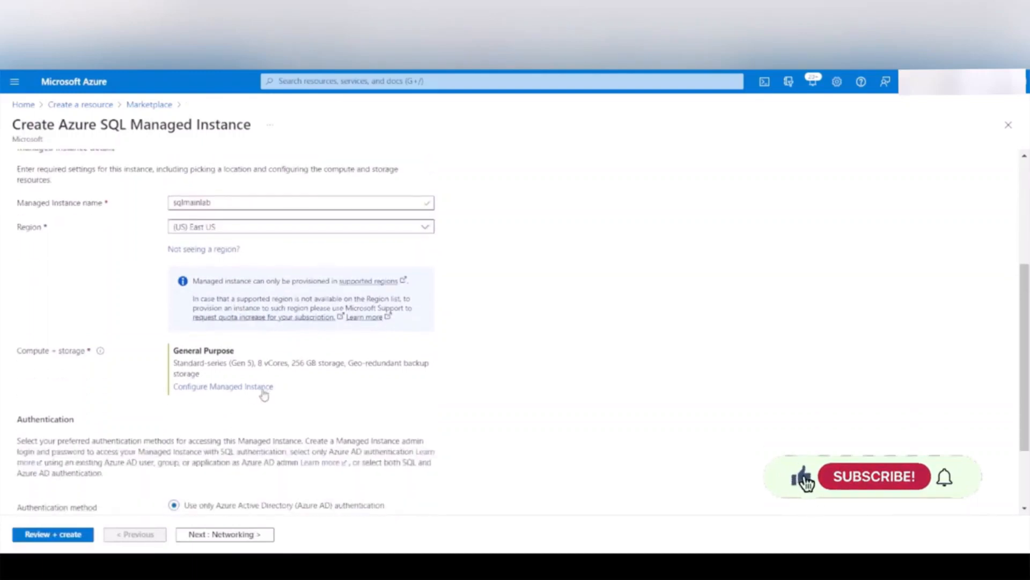
{"action": "left_click", "coordinate": [250, 388]}
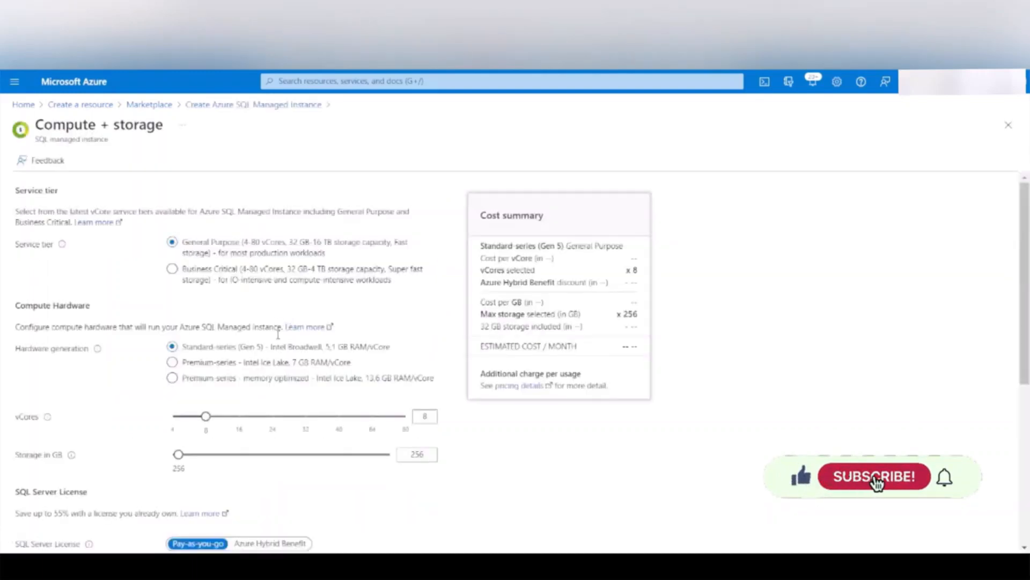
{"action": "left_click_drag", "start_coordinate": [206, 416], "coordinate": [173, 417]}
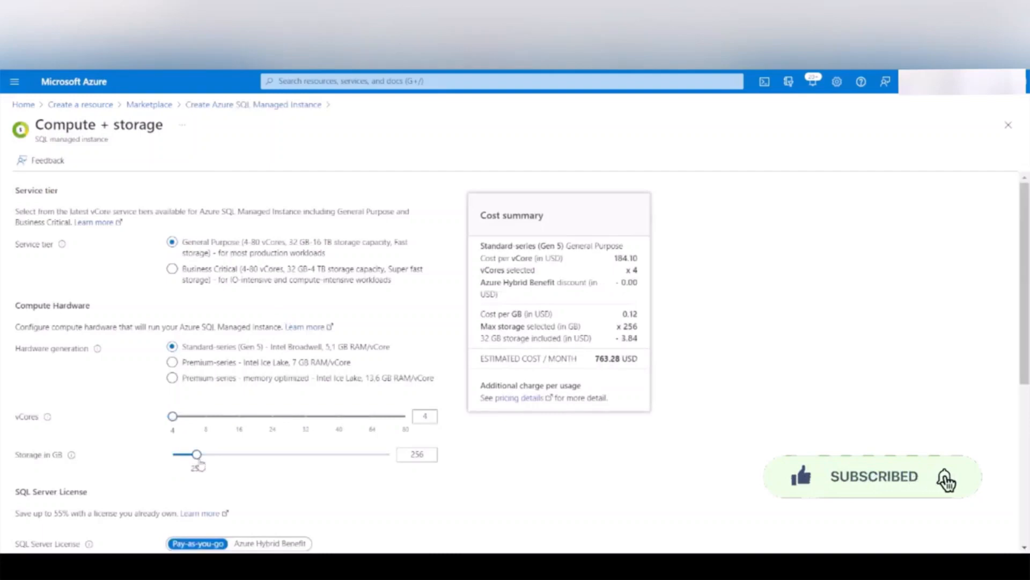
{"action": "left_click_drag", "start_coordinate": [195, 466], "coordinate": [137, 456]}
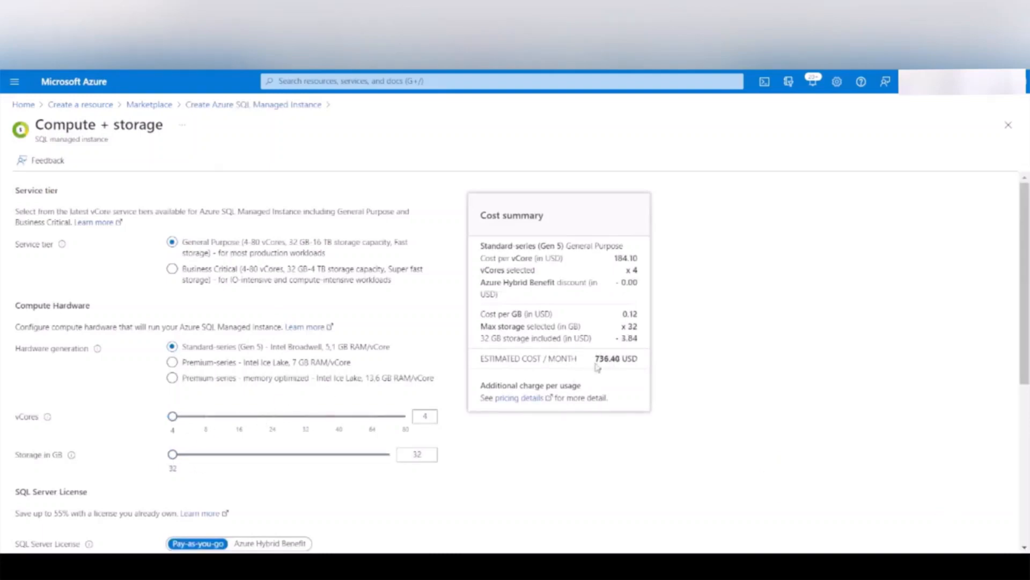
{"action": "left_click_drag", "start_coordinate": [596, 359], "coordinate": [617, 358]}
Compare Azure Hybrid Benefit with Pay-as-you-go licensing, keep Pay-as-you-go, and apply the configuration with Locally-redundant backup storage
{"action": "scroll", "coordinate": [704, 376], "scroll_direction": "down", "scroll_amount": 3}
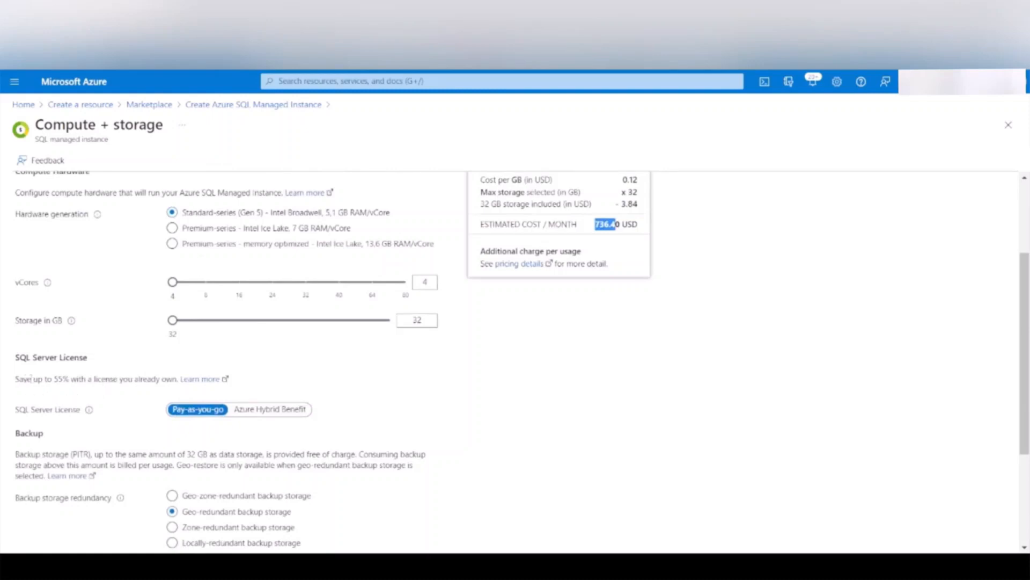
{"action": "left_click", "coordinate": [277, 414]}
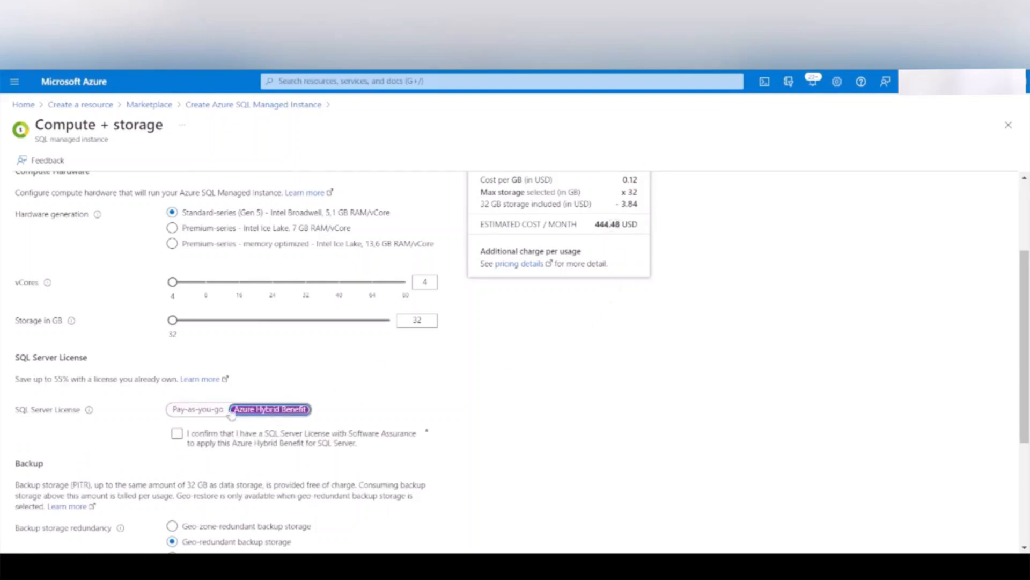
{"action": "left_click", "coordinate": [206, 409]}
{"action": "scroll", "coordinate": [421, 360], "scroll_direction": "down", "scroll_amount": 3}
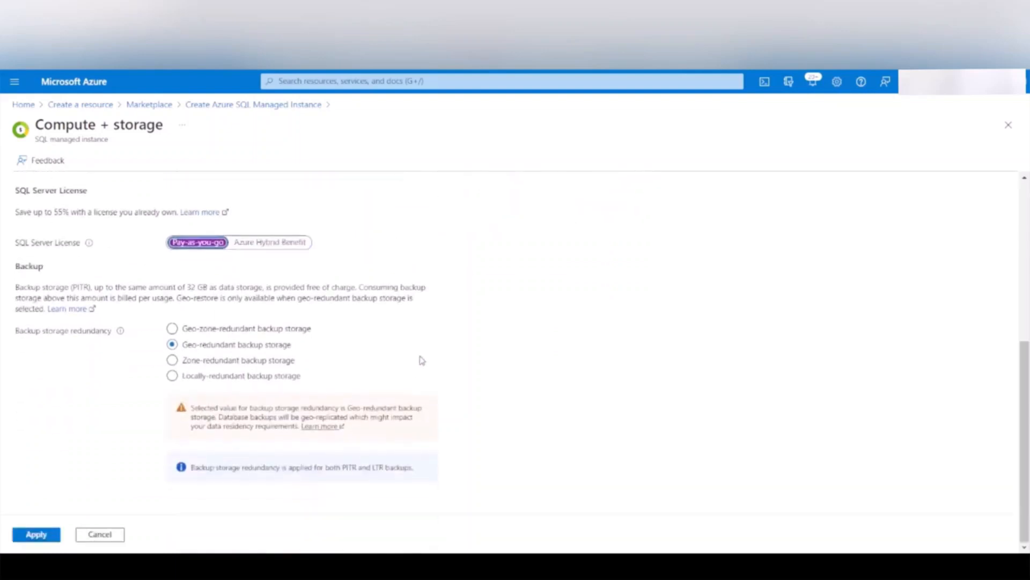
{"action": "left_click", "coordinate": [223, 381]}
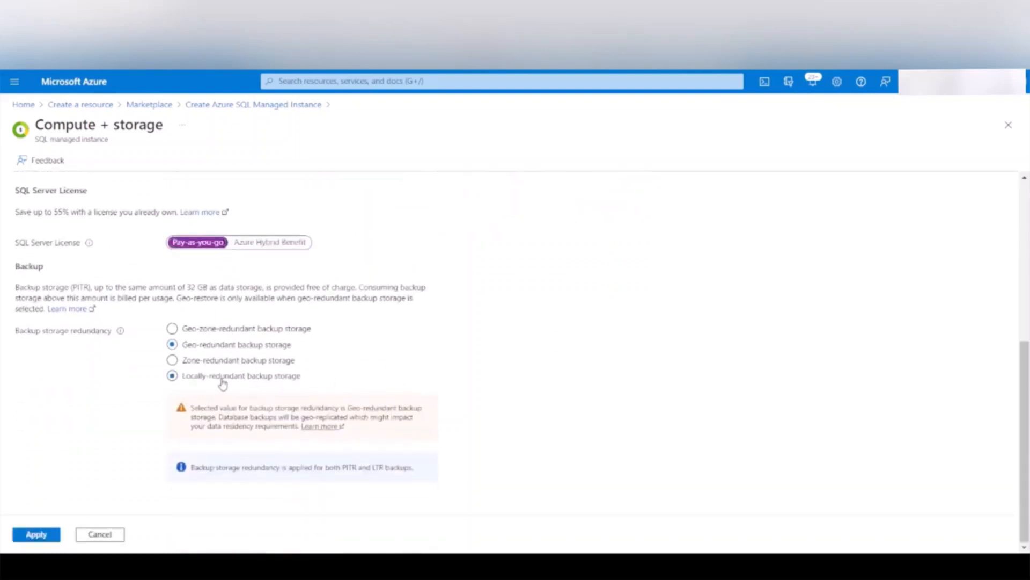
{"action": "scroll", "coordinate": [465, 349], "scroll_direction": "up", "scroll_amount": 5}
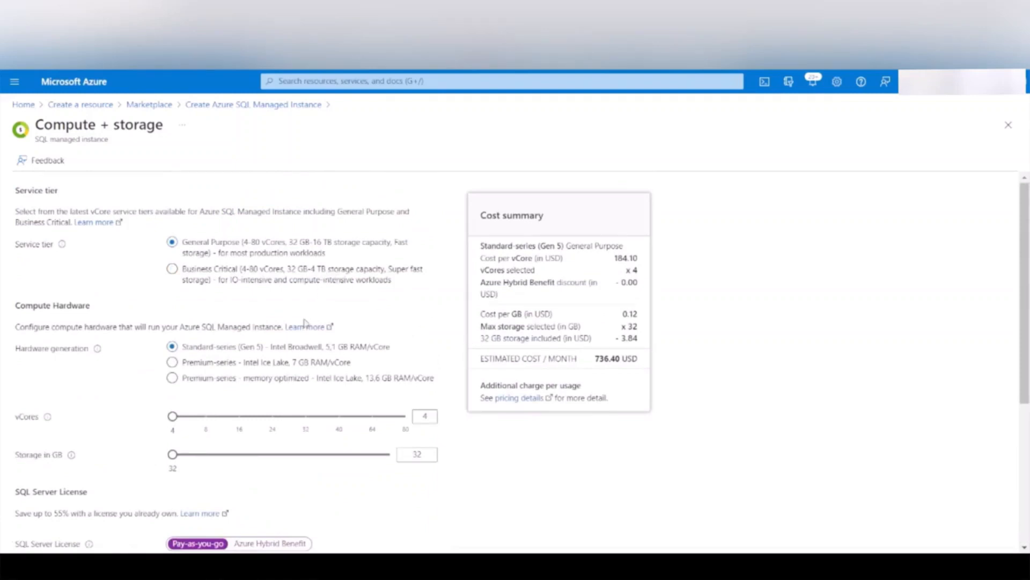
{"action": "left_click", "coordinate": [345, 373]}
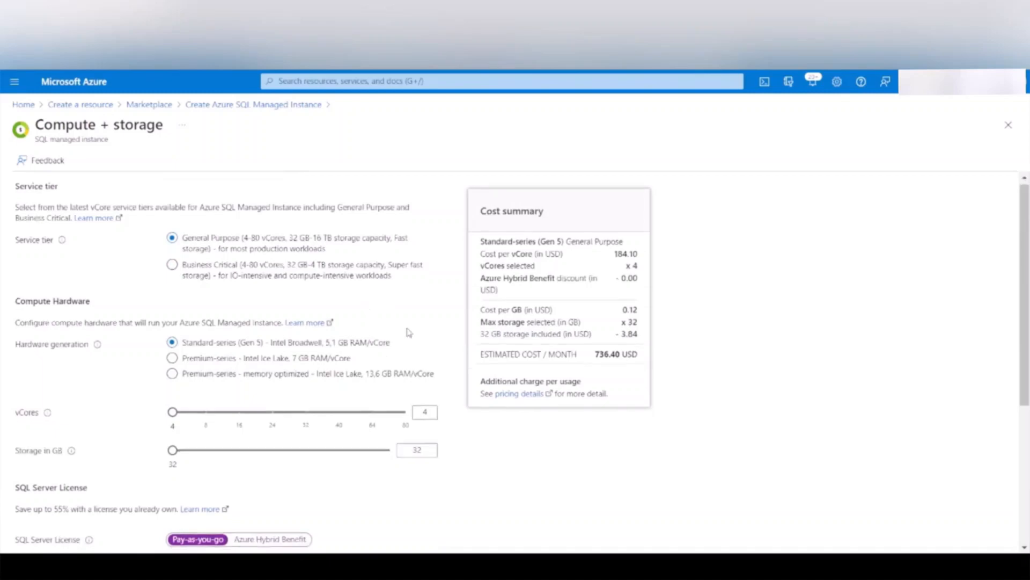
{"action": "scroll", "coordinate": [444, 366], "scroll_direction": "down", "scroll_amount": 5}
{"action": "left_click", "coordinate": [37, 535]}
Use SQL authentication with the admin login sqladmin, enter and confirm the admin password, and continue to the networking settings
{"action": "scroll", "coordinate": [435, 383], "scroll_direction": "down", "scroll_amount": 2}
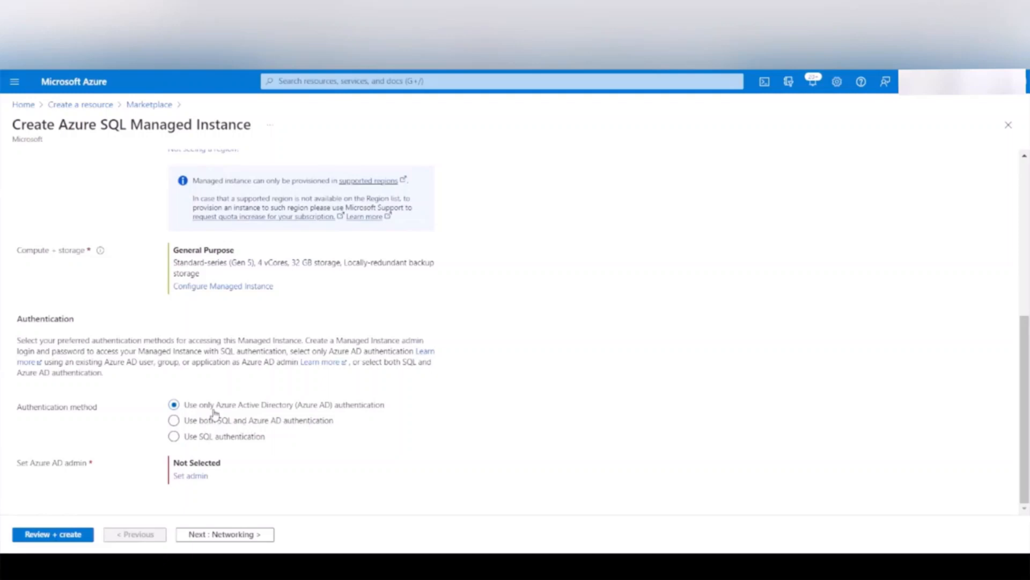
{"action": "left_click", "coordinate": [307, 423]}
{"action": "left_click", "coordinate": [236, 440]}
{"action": "scroll", "coordinate": [438, 425], "scroll_direction": "down", "scroll_amount": 1}
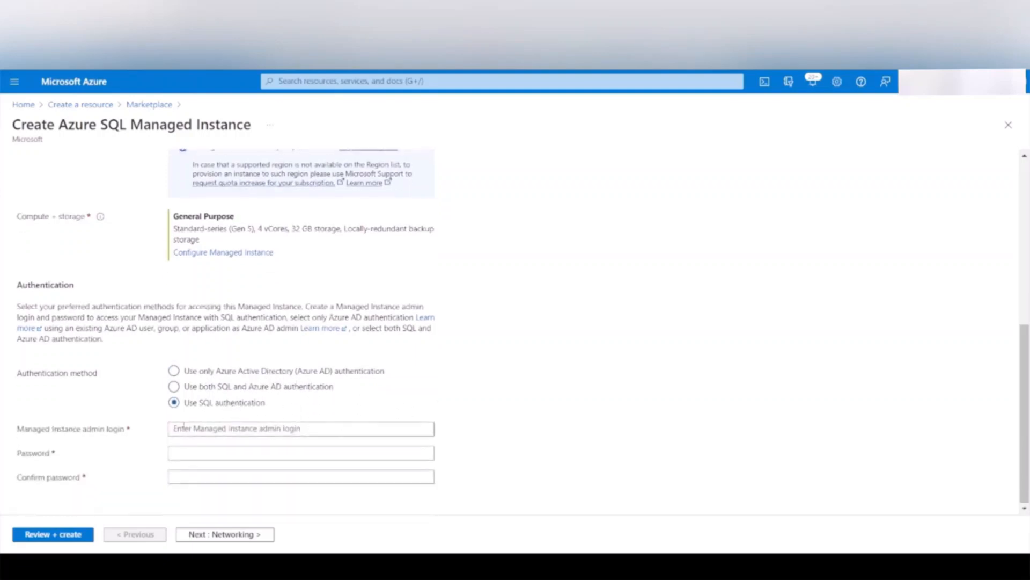
{"action": "left_click", "coordinate": [257, 431]}
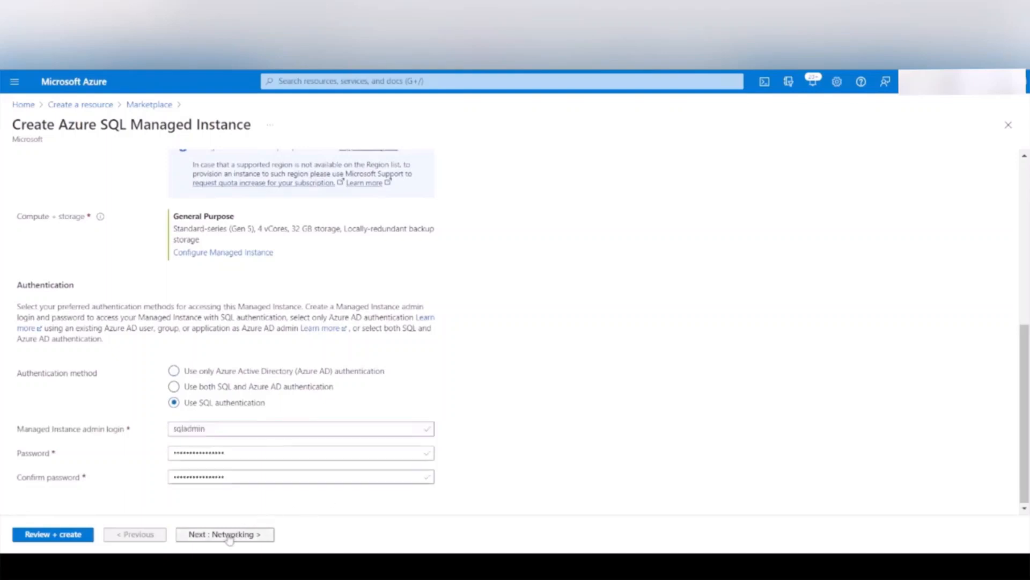
{"action": "left_click", "coordinate": [239, 534]}
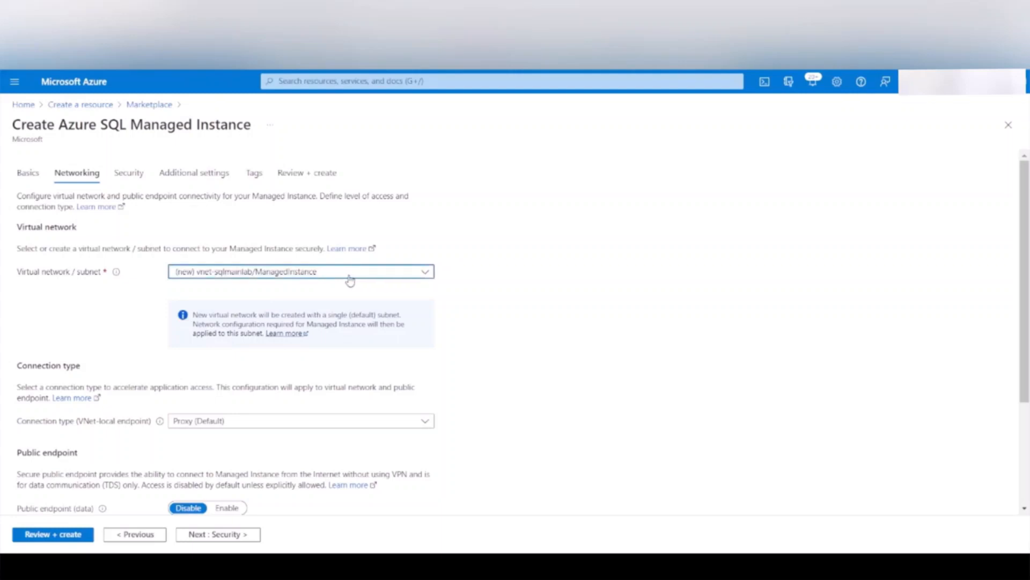
Place the instance in the FOCUS-VNET/appGatewaySubnet subnet, keep the other networking defaults, and continue to the security settings
{"action": "left_click", "coordinate": [311, 273]}
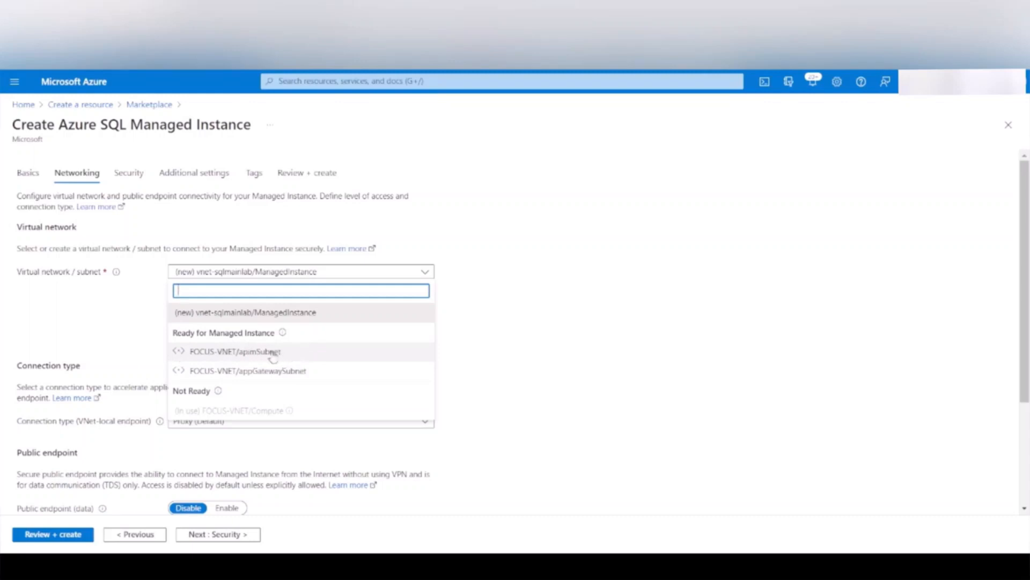
{"action": "left_click", "coordinate": [314, 369]}
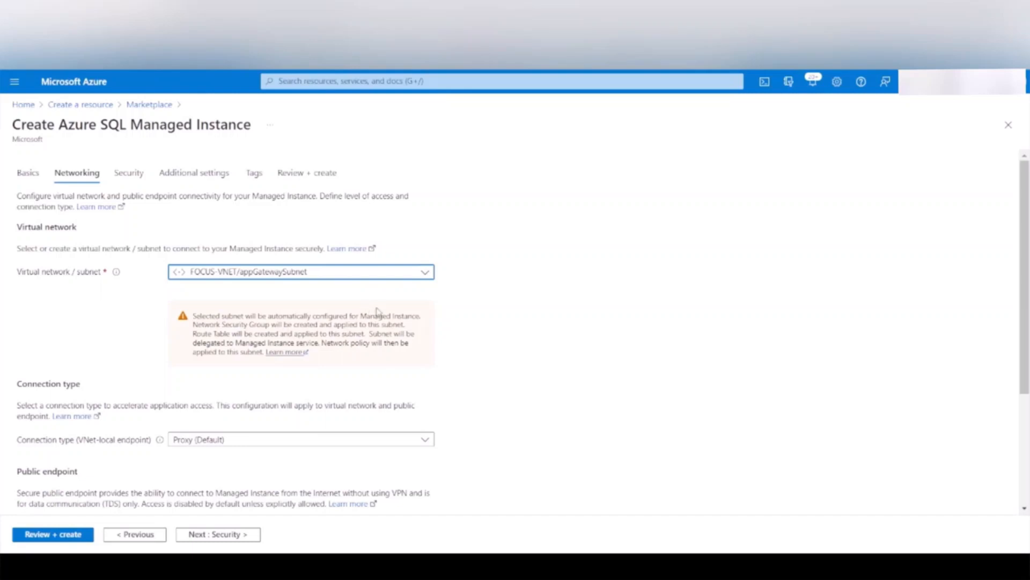
{"action": "scroll", "coordinate": [378, 313], "scroll_direction": "down", "scroll_amount": 1}
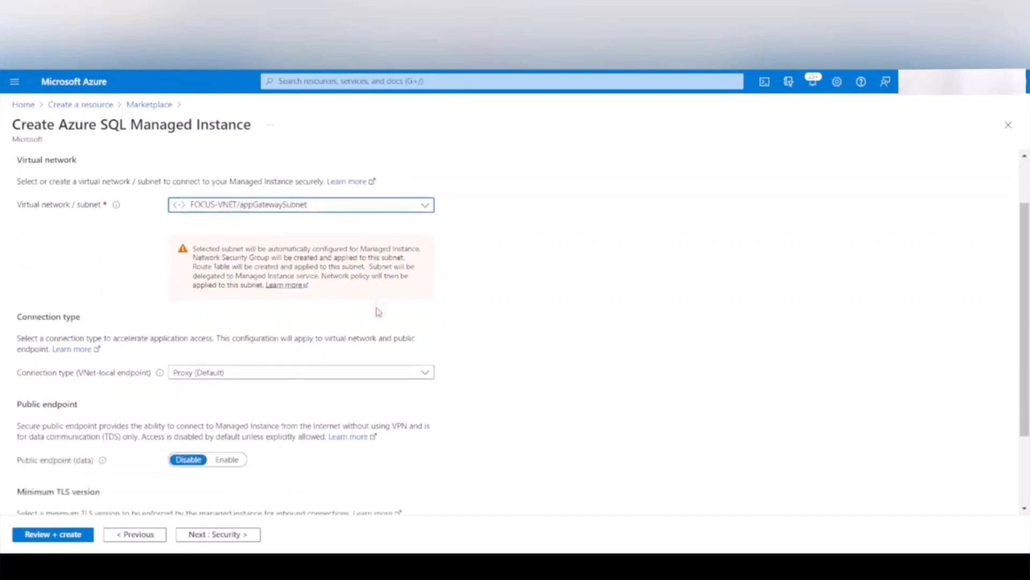
{"action": "scroll", "coordinate": [379, 311], "scroll_direction": "down", "scroll_amount": 1}
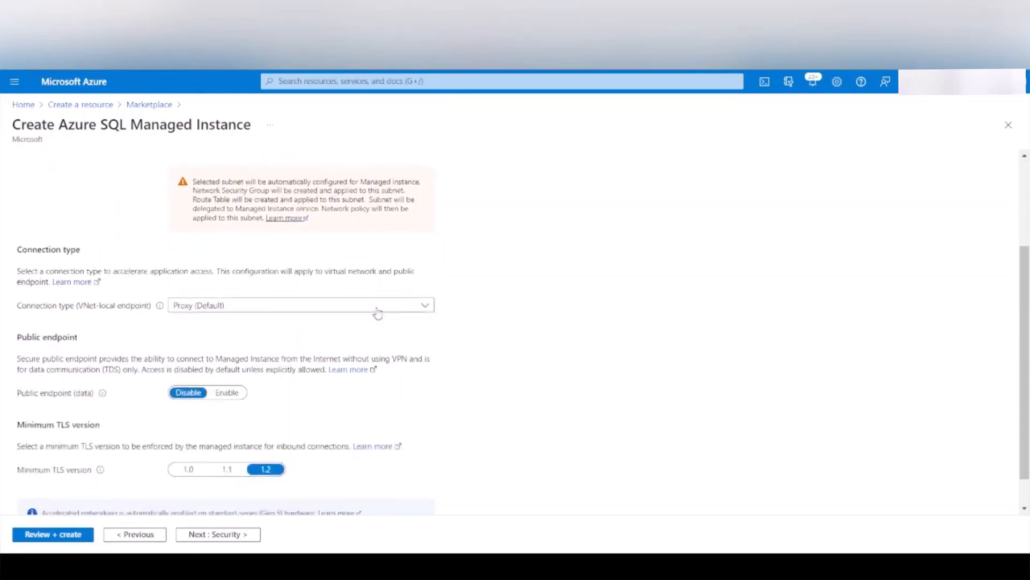
{"action": "scroll", "coordinate": [382, 324], "scroll_direction": "down", "scroll_amount": 1}
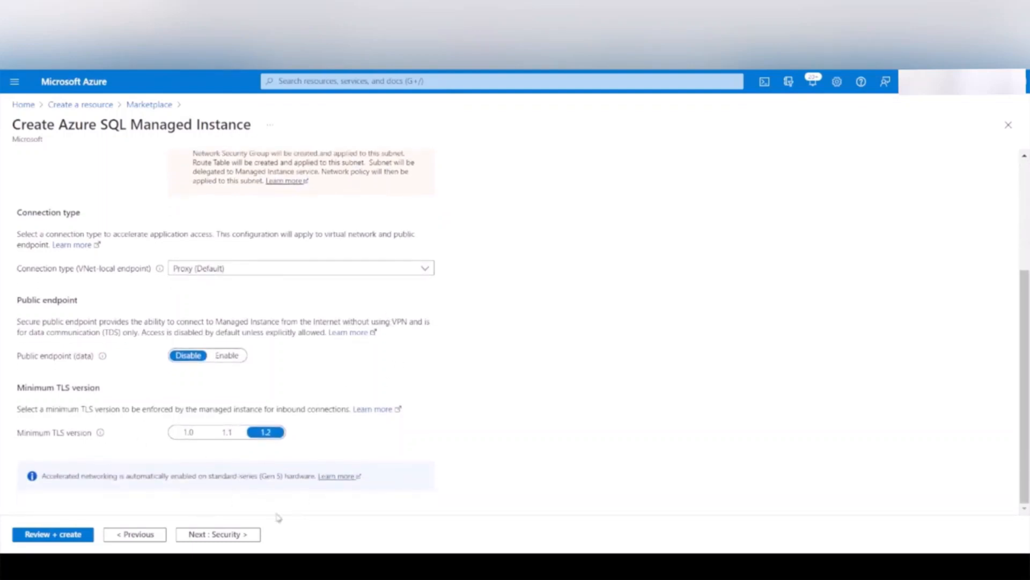
{"action": "left_click", "coordinate": [226, 535]}
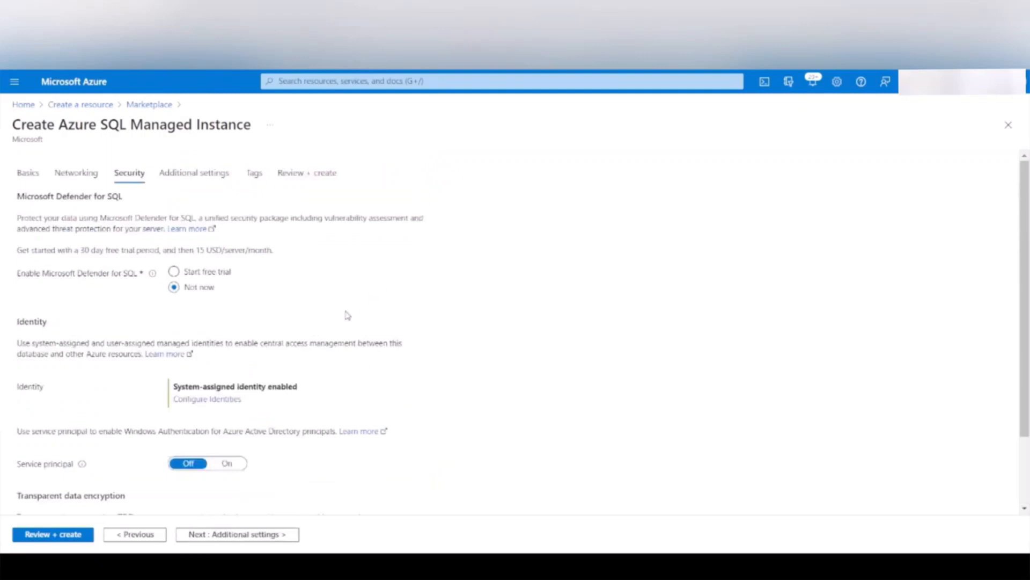
{"action": "scroll", "coordinate": [386, 341], "scroll_direction": "down", "scroll_amount": 2}
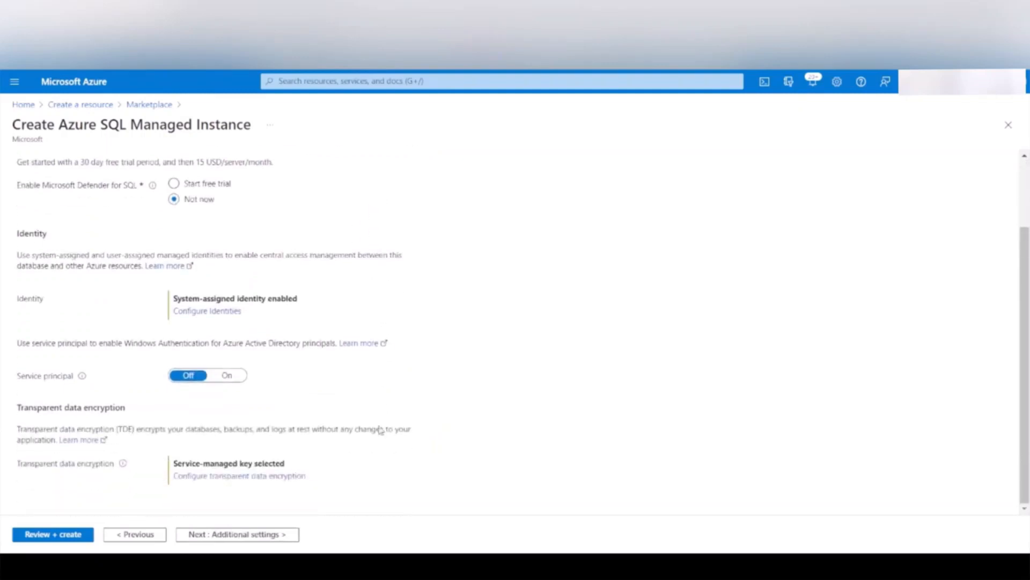
Keep the default security settings, collation, time zone, geo-replication, maintenance window and tags, and continue to the final review
{"action": "left_click", "coordinate": [243, 535]}
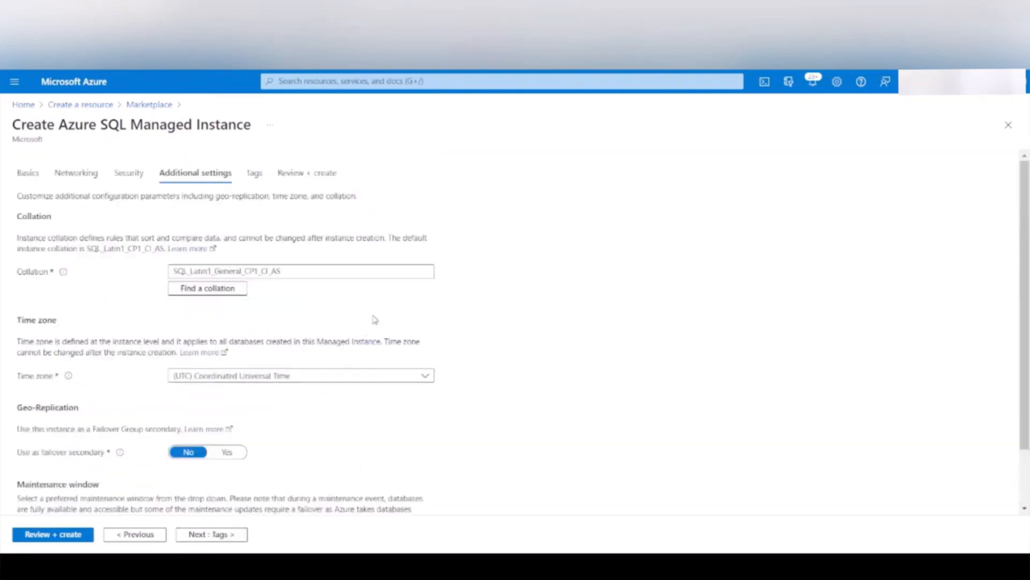
{"action": "scroll", "coordinate": [375, 319], "scroll_direction": "down", "scroll_amount": 2}
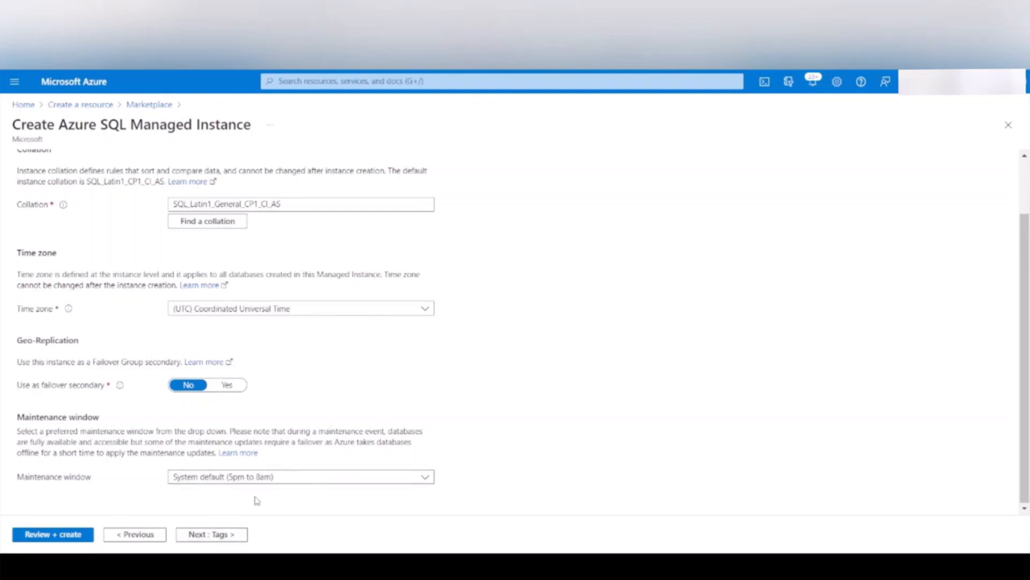
{"action": "left_click", "coordinate": [230, 537]}
{"action": "left_click", "coordinate": [230, 534]}
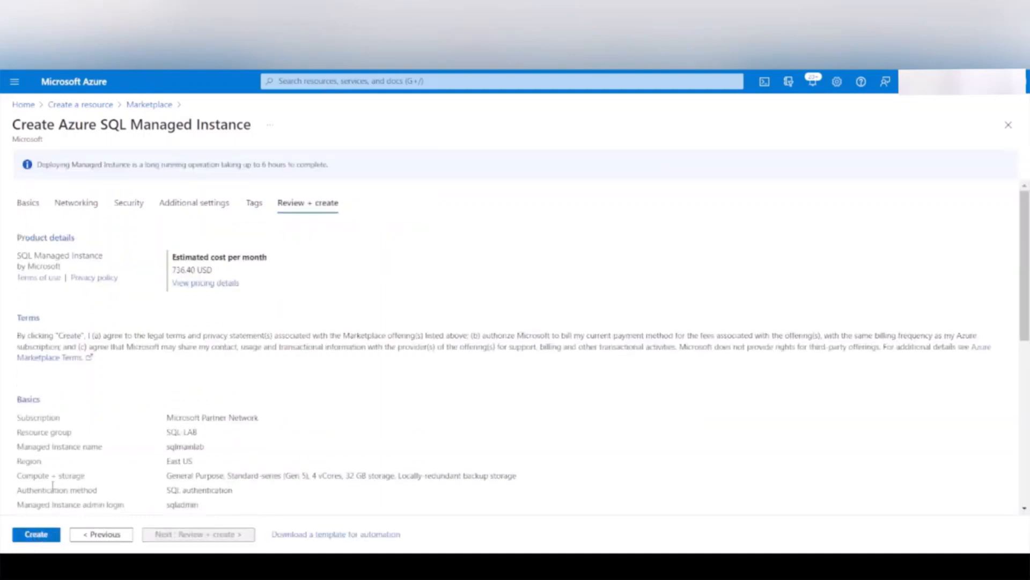
Review the managed instance's configuration summary and the notice about how long the deployment takes
{"action": "scroll", "coordinate": [55, 486], "scroll_direction": "down", "scroll_amount": 2}
{"action": "scroll", "coordinate": [65, 435], "scroll_direction": "up", "scroll_amount": 2}
{"action": "scroll", "coordinate": [246, 434], "scroll_direction": "down", "scroll_amount": 1}
{"action": "scroll", "coordinate": [246, 433], "scroll_direction": "up", "scroll_amount": 1}
{"action": "left_click_drag", "start_coordinate": [223, 164], "coordinate": [476, 213]}
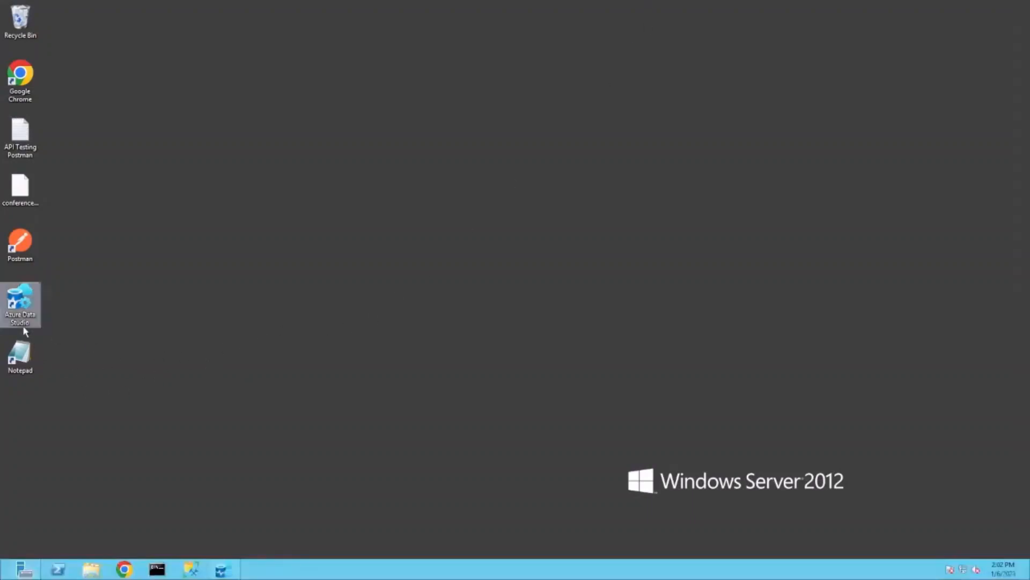
Open Azure Data Studio full screen, show the server connections, and connect to the on-premises server APIVM\SQLPREMISE
{"action": "left_click", "coordinate": [20, 300]}
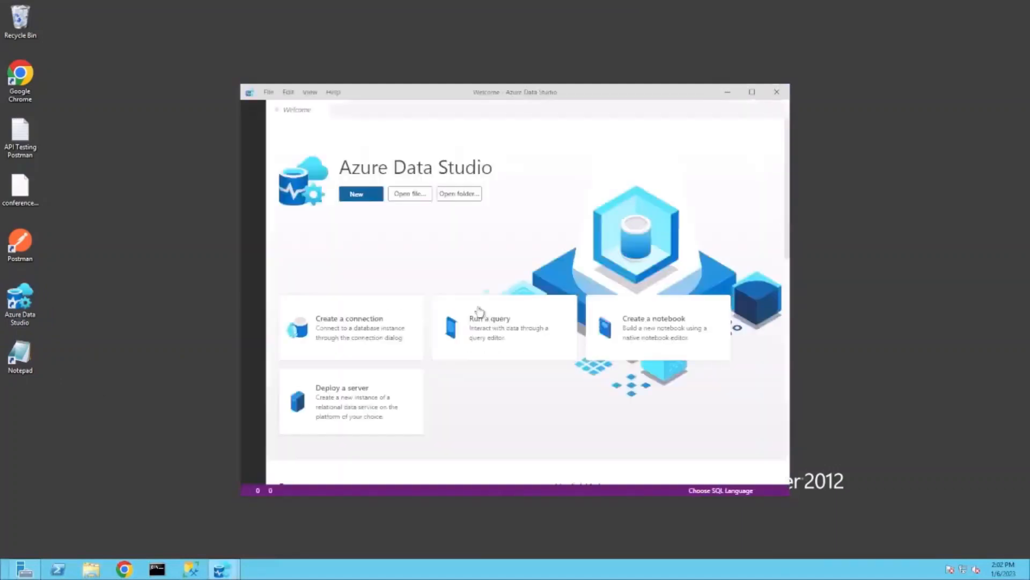
{"action": "left_click", "coordinate": [753, 93]}
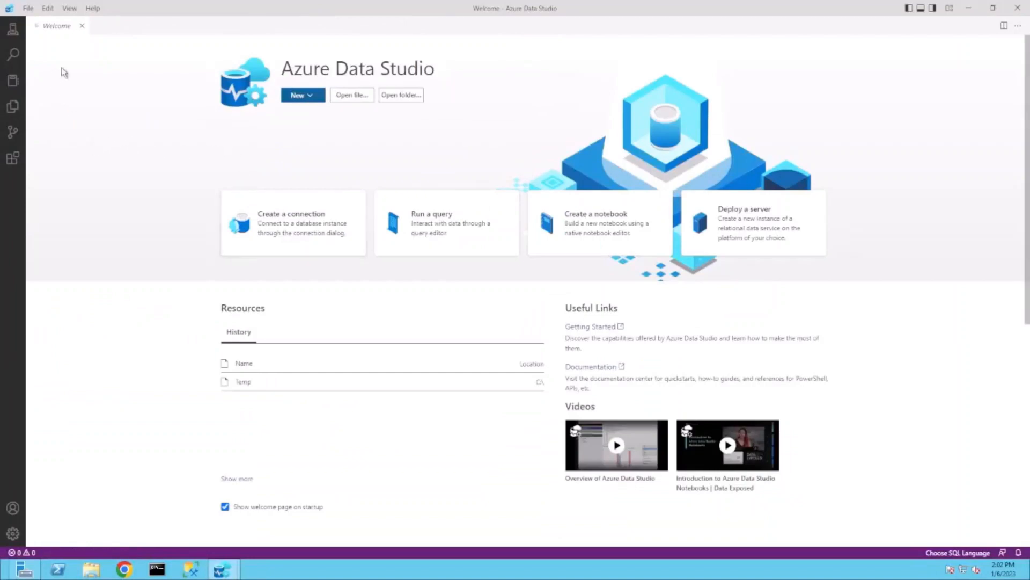
{"action": "left_click", "coordinate": [14, 33]}
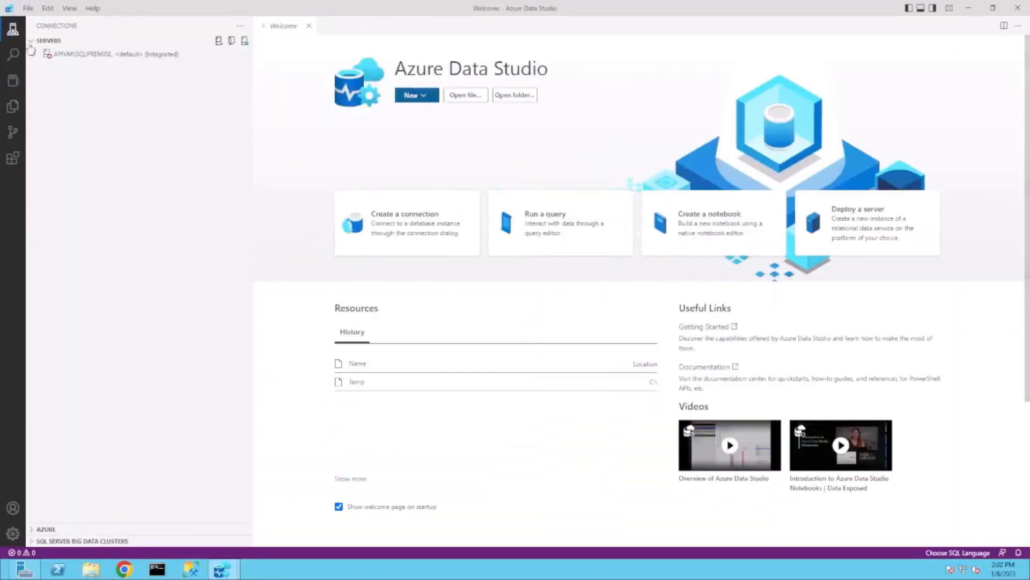
{"action": "left_click", "coordinate": [104, 56]}
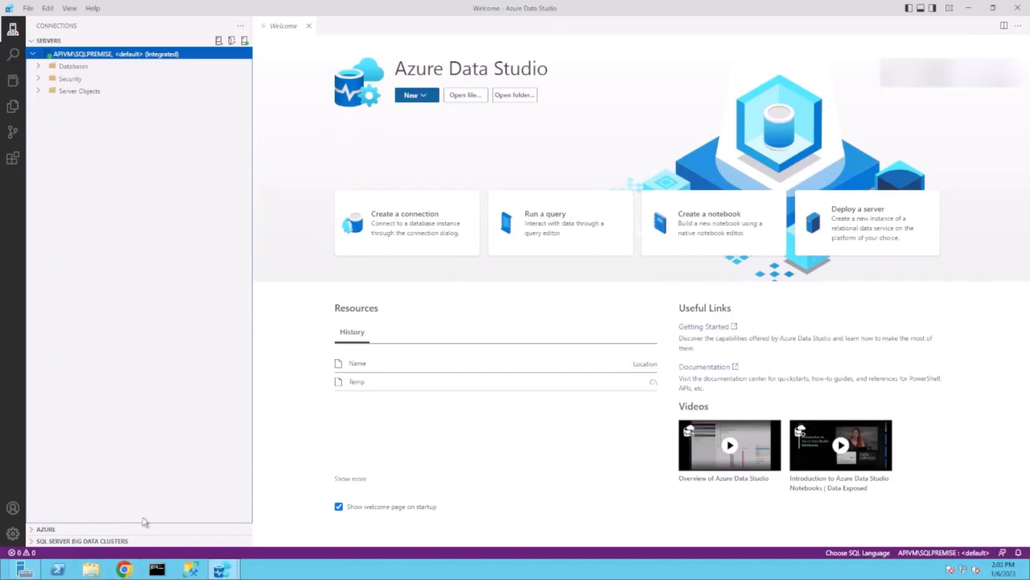
Copy the sqlmainlab host name from the Azure portal in Chrome, return to Azure Data Studio, and close its extra APIVM\SQLPREMISE window
{"action": "left_click", "coordinate": [126, 568]}
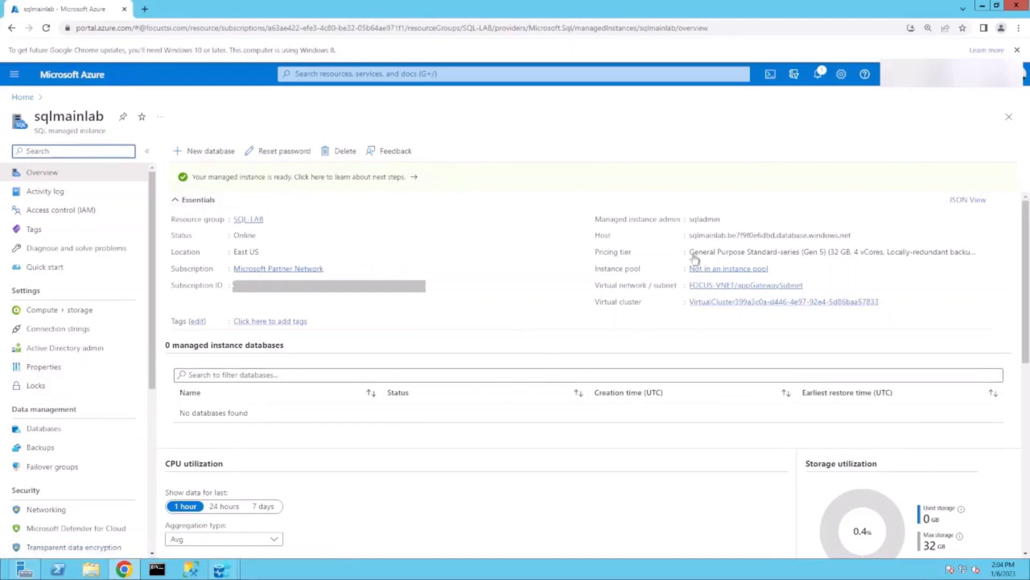
{"action": "left_click", "coordinate": [859, 236]}
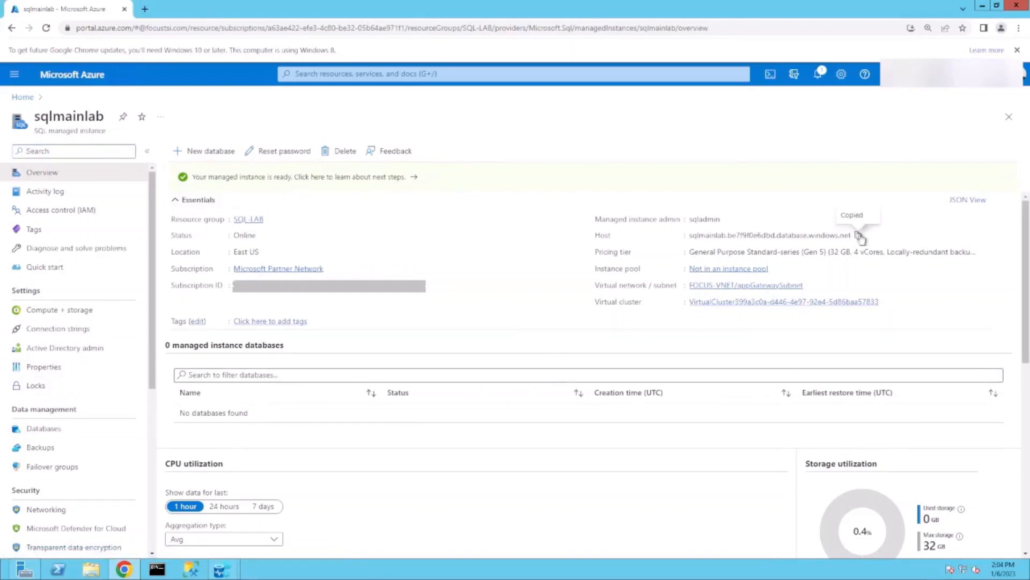
{"action": "mouse_move", "coordinate": [221, 570]}
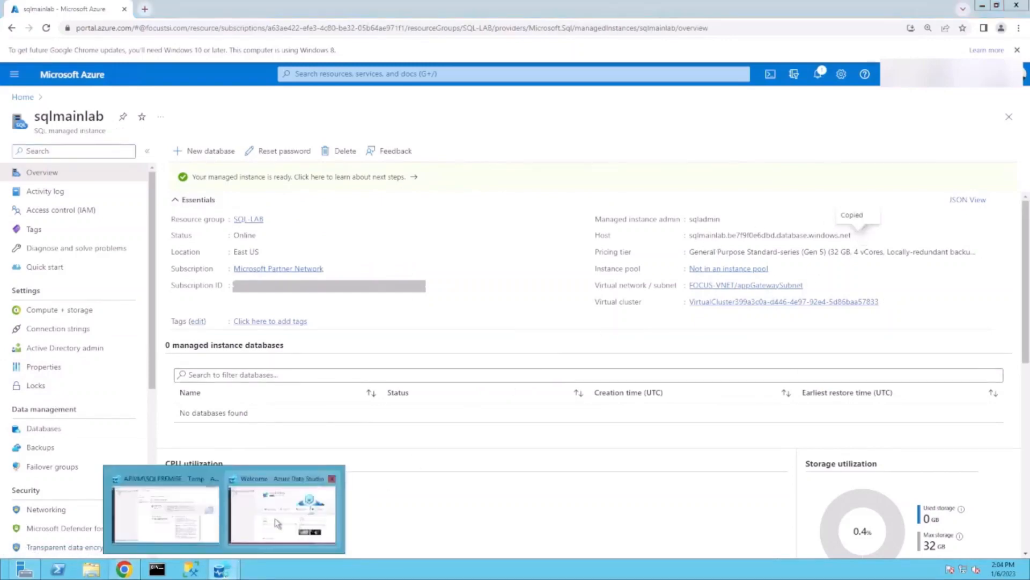
{"action": "mouse_move", "coordinate": [274, 518]}
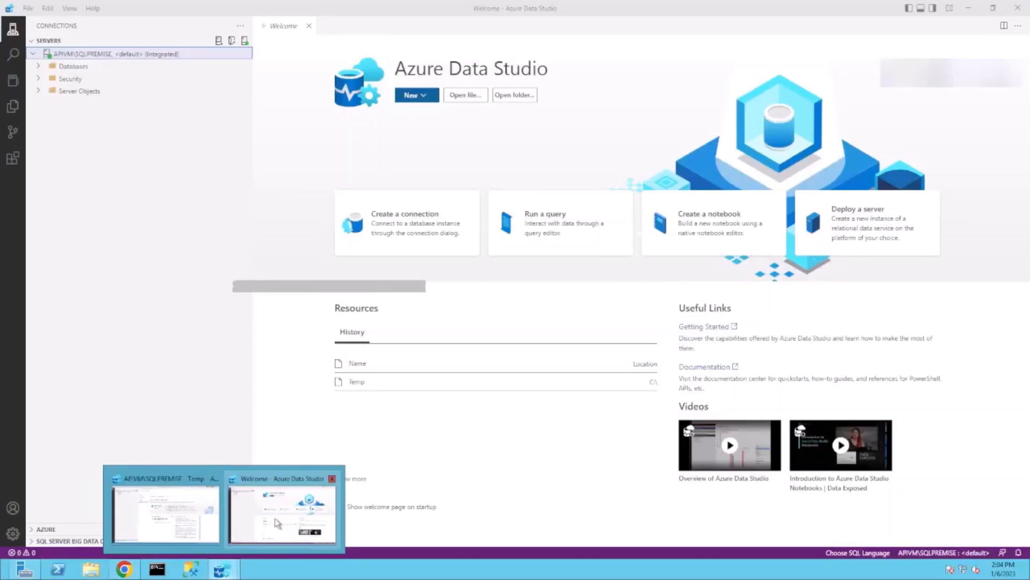
{"action": "mouse_move", "coordinate": [181, 529]}
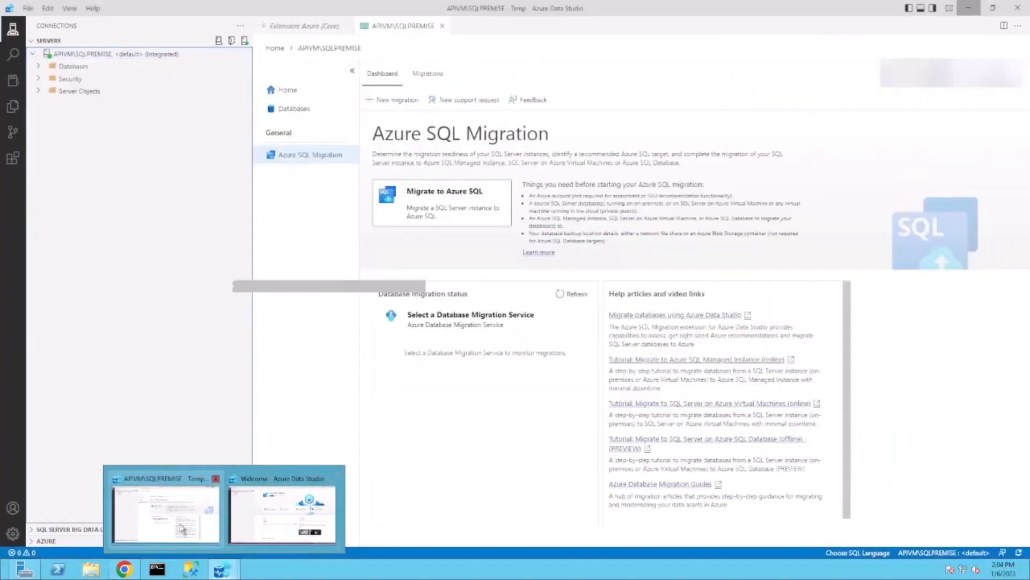
{"action": "left_click", "coordinate": [215, 479]}
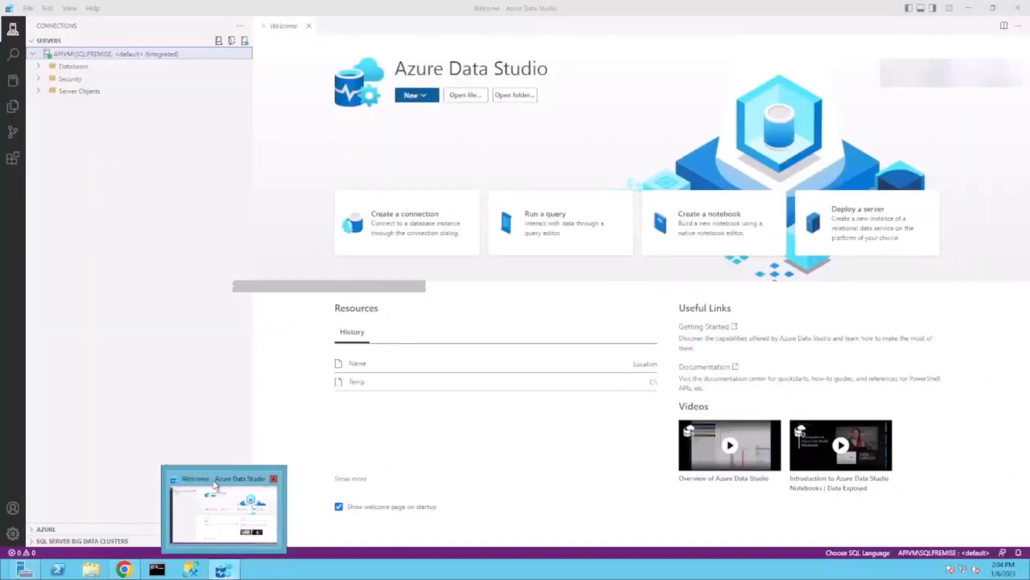
{"action": "left_click", "coordinate": [215, 488]}
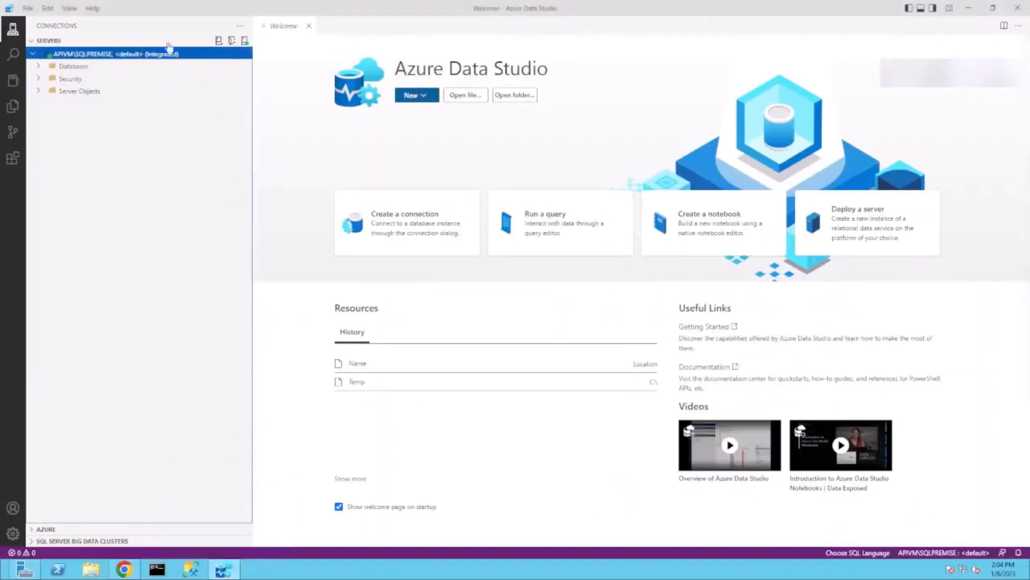
Create a connection to the copied sqlmainlab host using SQL Login with user name sqladmin and the account password
{"action": "left_click", "coordinate": [219, 42]}
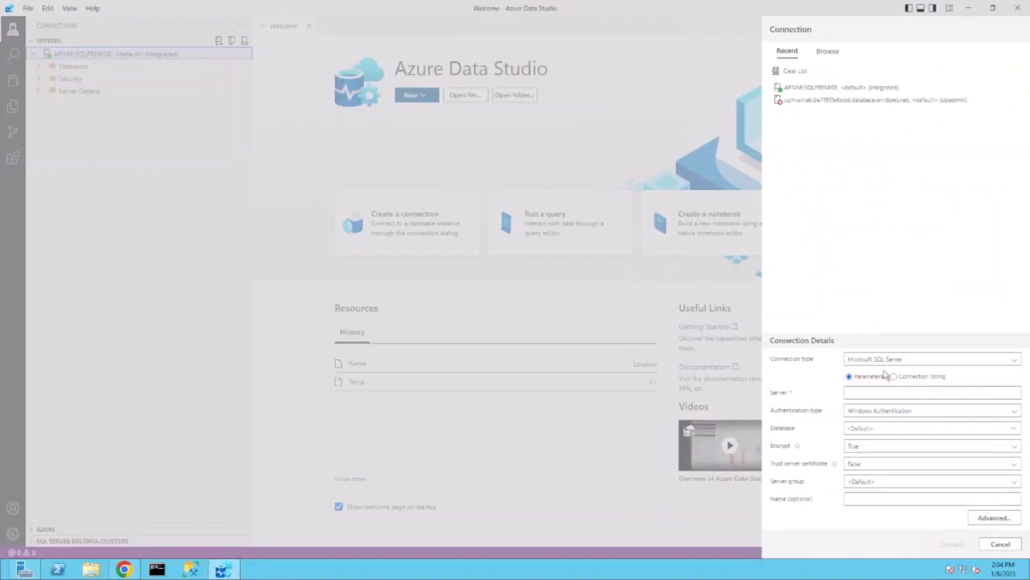
{"action": "key", "text": "ctrl+v"}
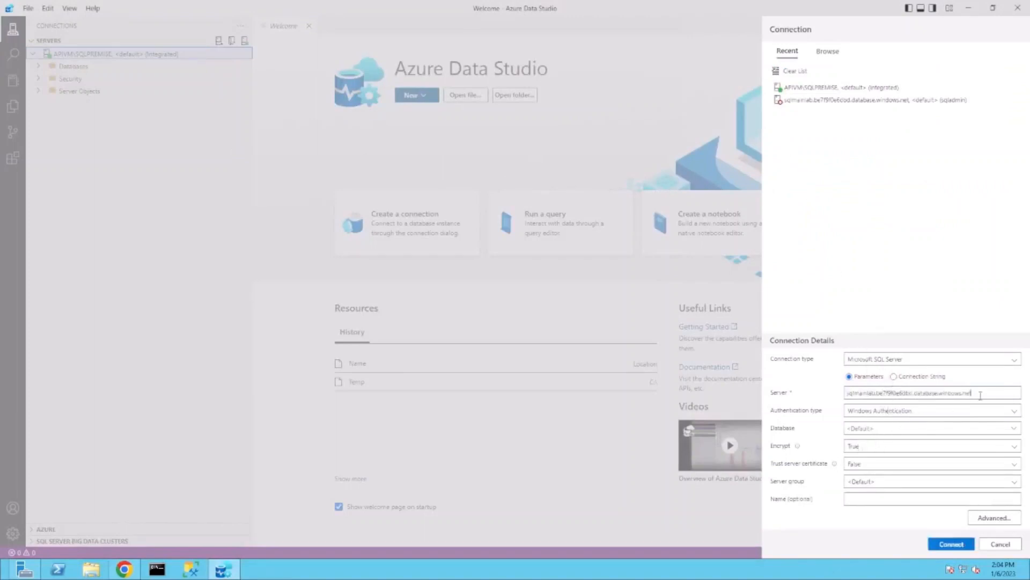
{"action": "left_click", "coordinate": [886, 412]}
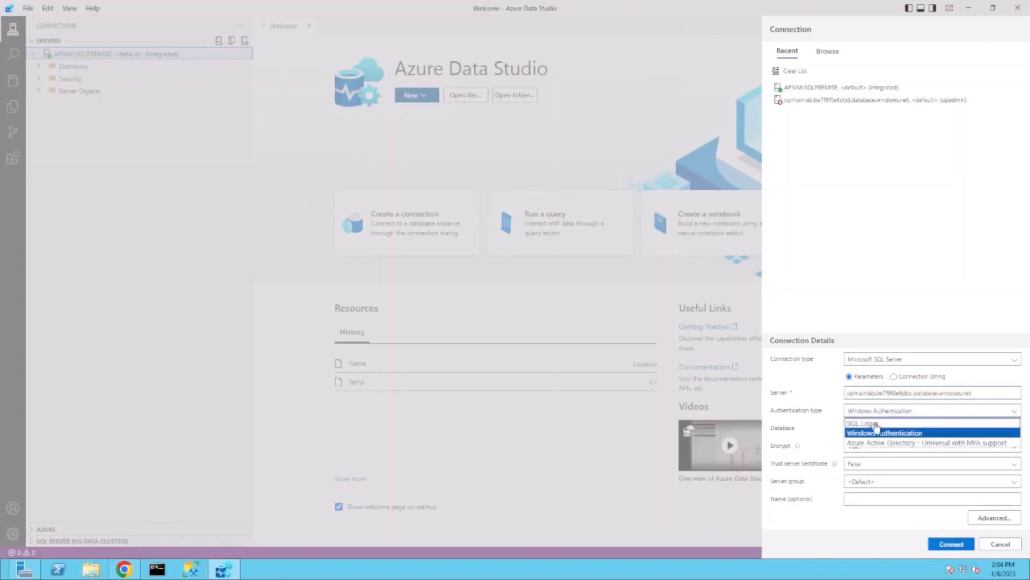
{"action": "left_click", "coordinate": [874, 424]}
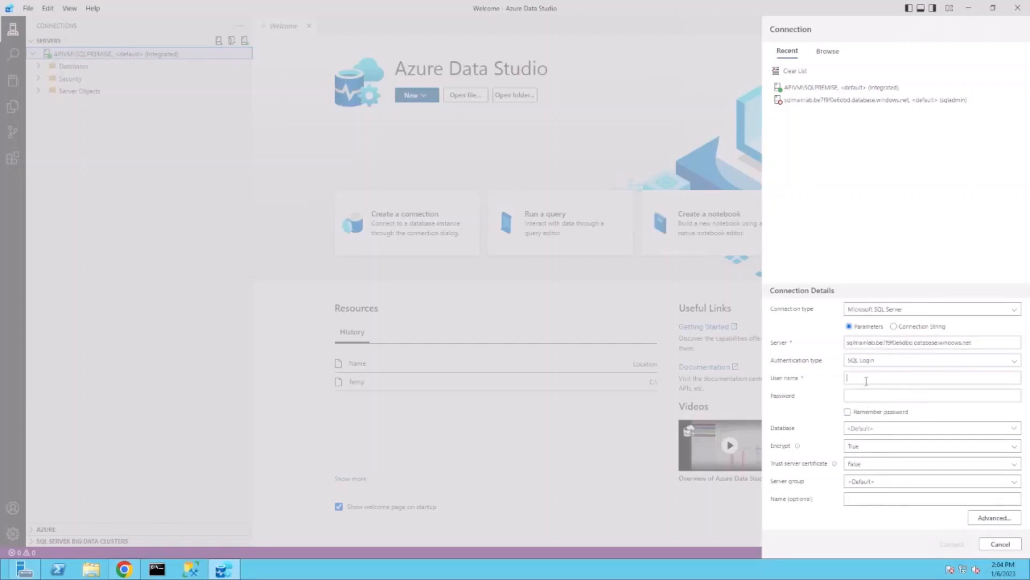
{"action": "type", "text": "sqladmin"}
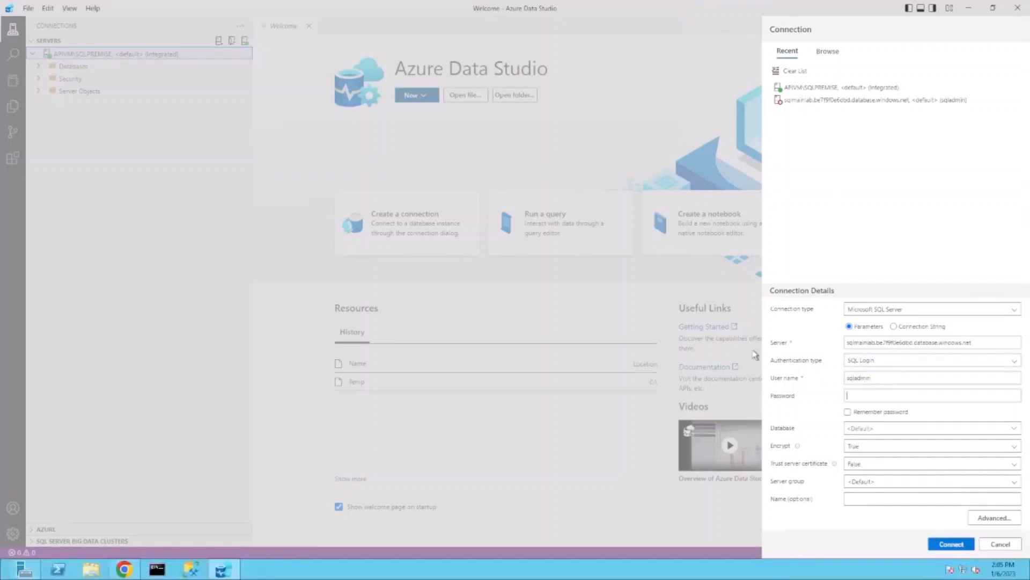
{"action": "key", "text": "ctrl+v"}
{"action": "left_click", "coordinate": [952, 544]}
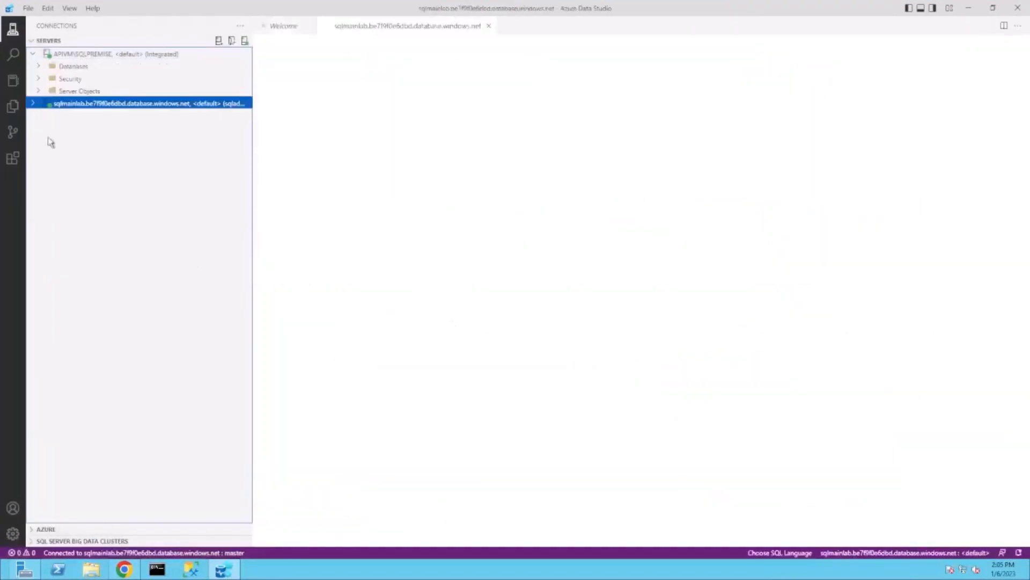
Expand the Databases folders of sqlmainlab and APIVM\SQLPREMISE to compare the databases on both servers
{"action": "left_click", "coordinate": [33, 104]}
{"action": "left_click", "coordinate": [32, 104]}
{"action": "left_click", "coordinate": [33, 104]}
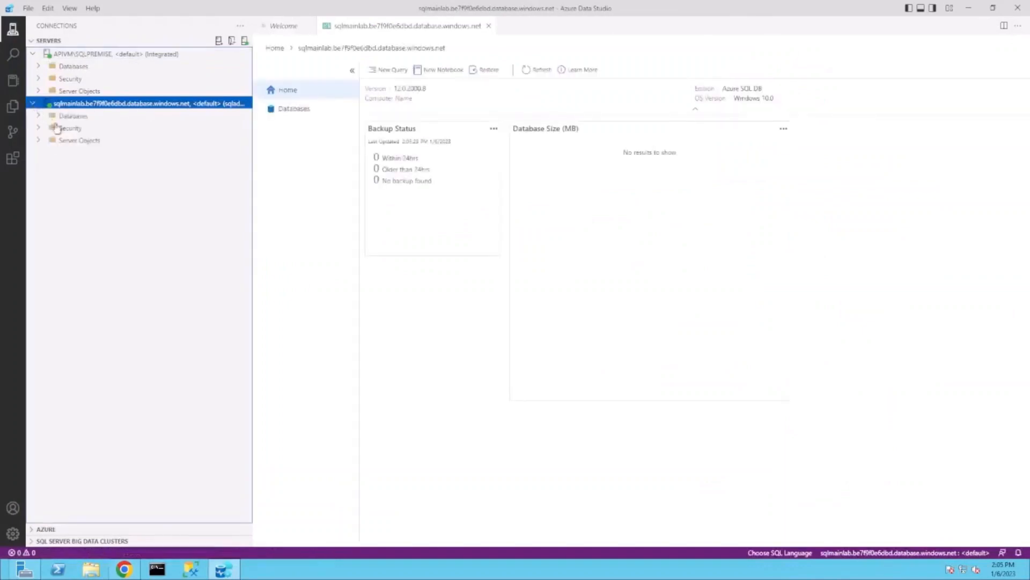
{"action": "left_click", "coordinate": [39, 116]}
{"action": "left_click", "coordinate": [69, 66]}
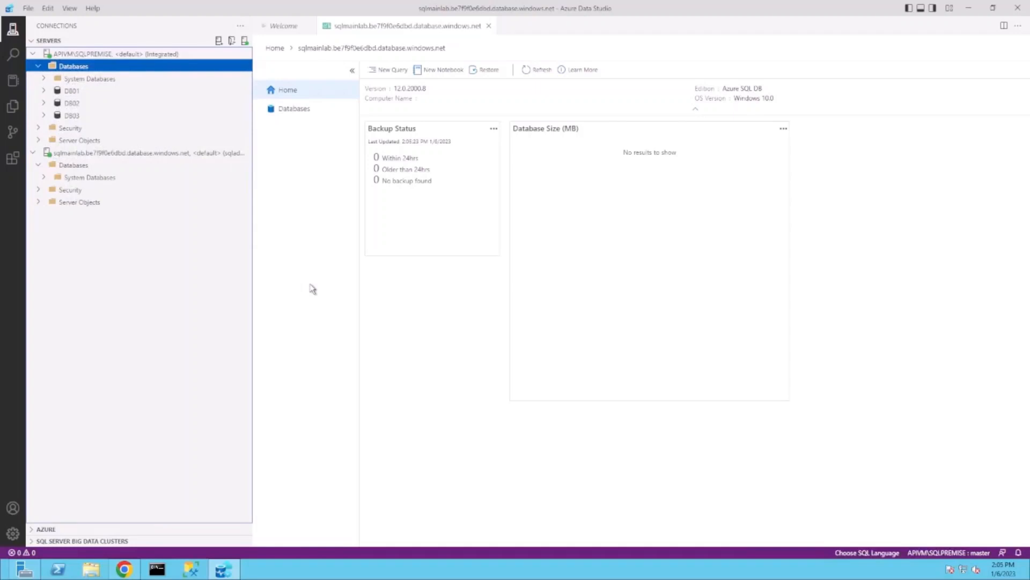
Open the management dashboard of APIVM\SQLPREMISE and show its Azure SQL Migration page
{"action": "left_click", "coordinate": [118, 56]}
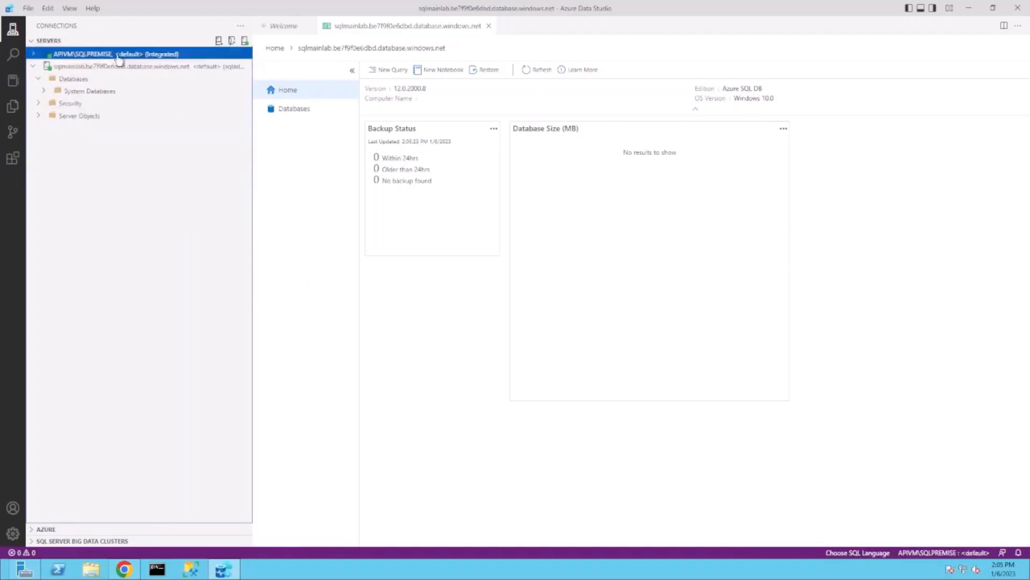
{"action": "right_click", "coordinate": [119, 59]}
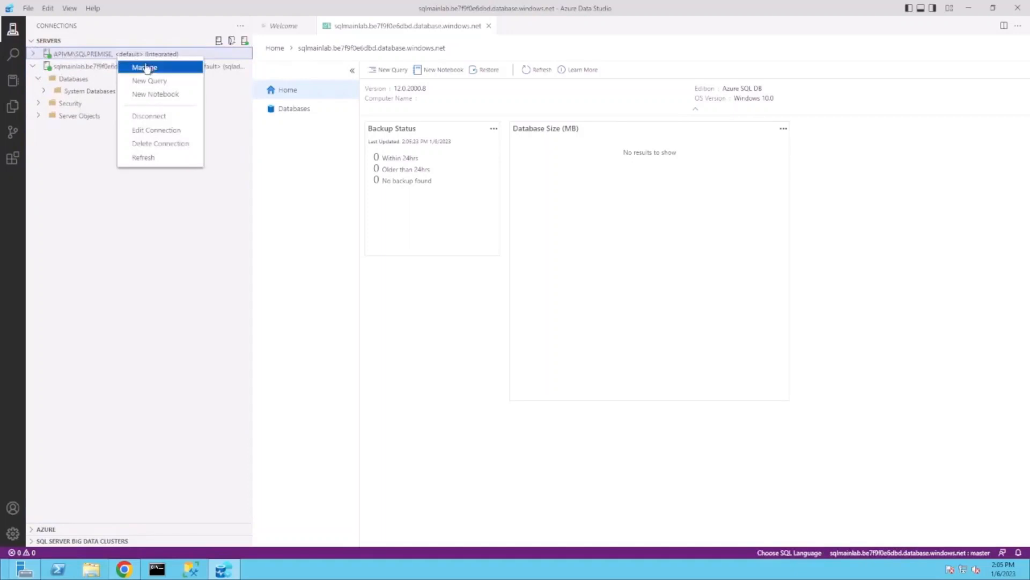
{"action": "left_click", "coordinate": [141, 67]}
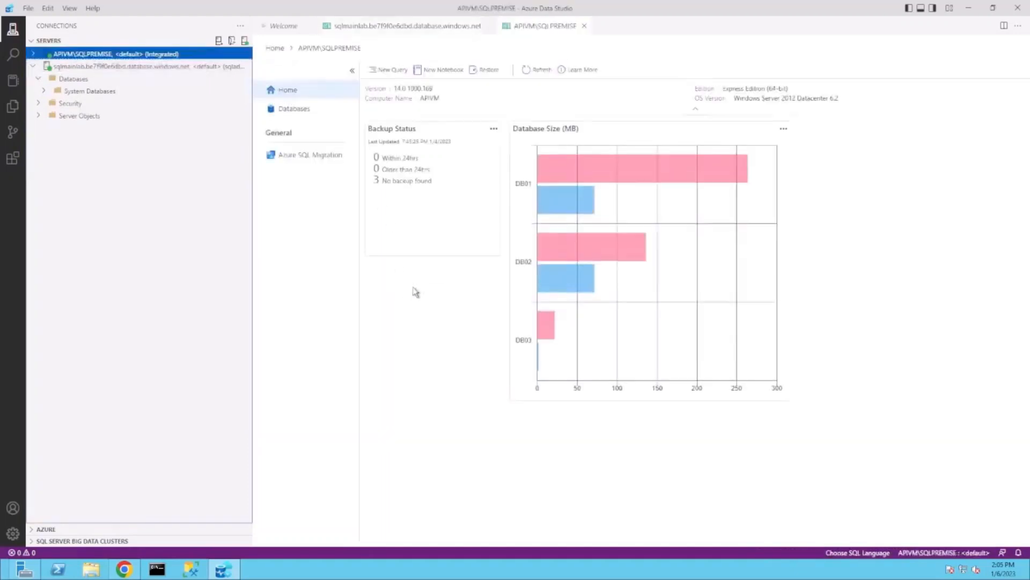
{"action": "left_click", "coordinate": [286, 155]}
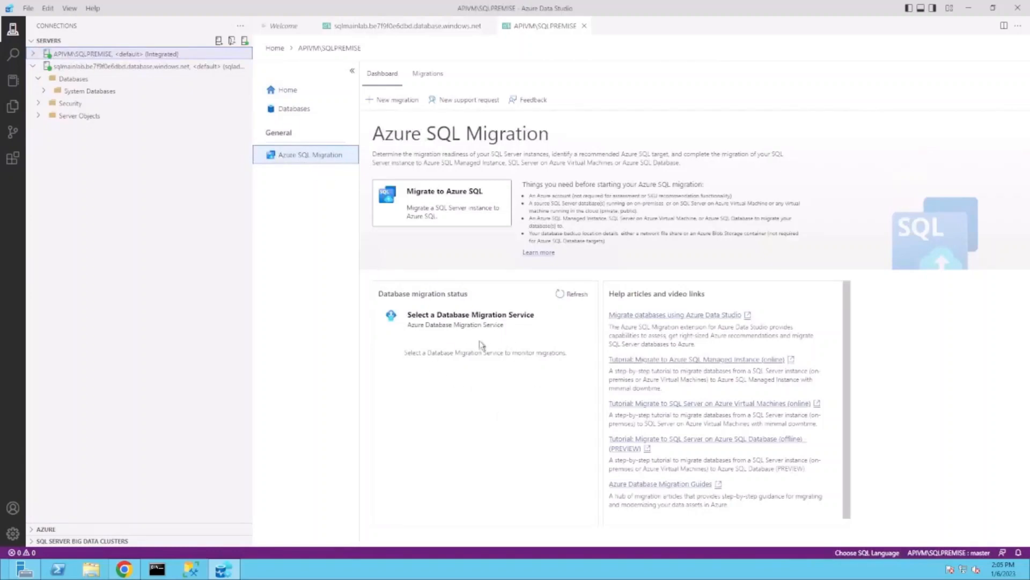
Start a migration to Azure SQL, resume the previously saved session, and connect to the target managed instance sqlmainlab
{"action": "left_click", "coordinate": [460, 205]}
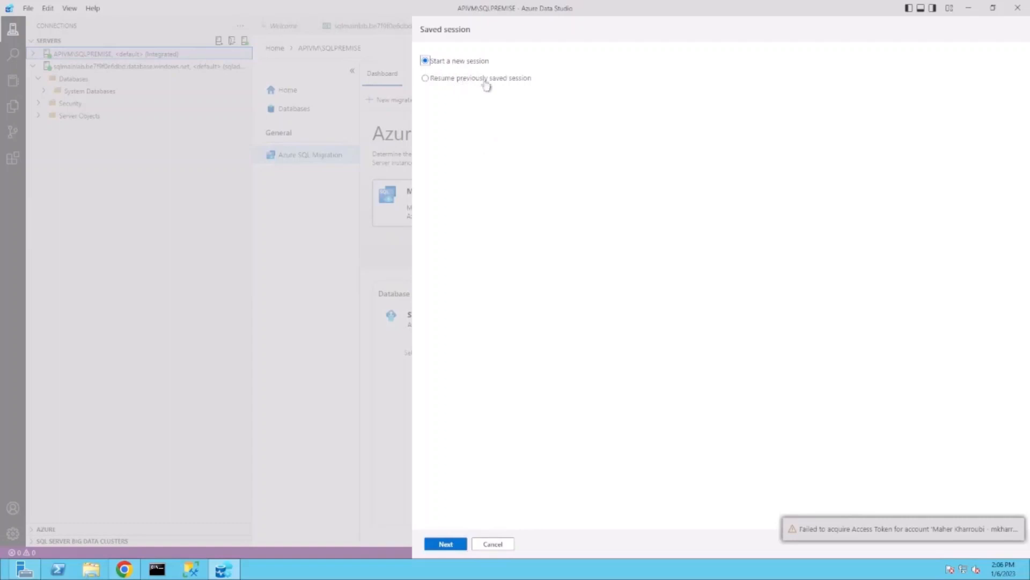
{"action": "left_click", "coordinate": [438, 79]}
{"action": "left_click", "coordinate": [445, 544]}
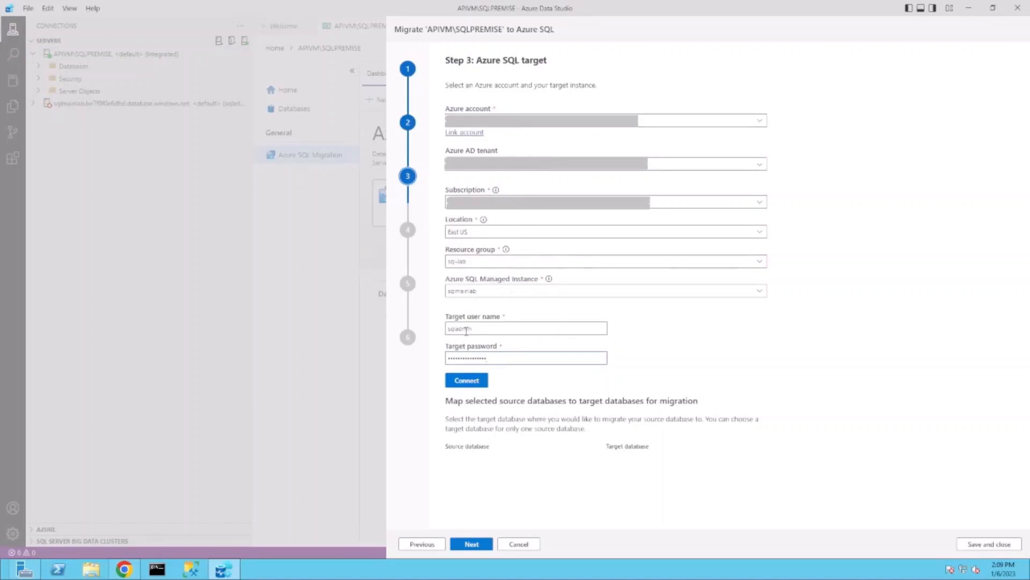
{"action": "left_click", "coordinate": [467, 381]}
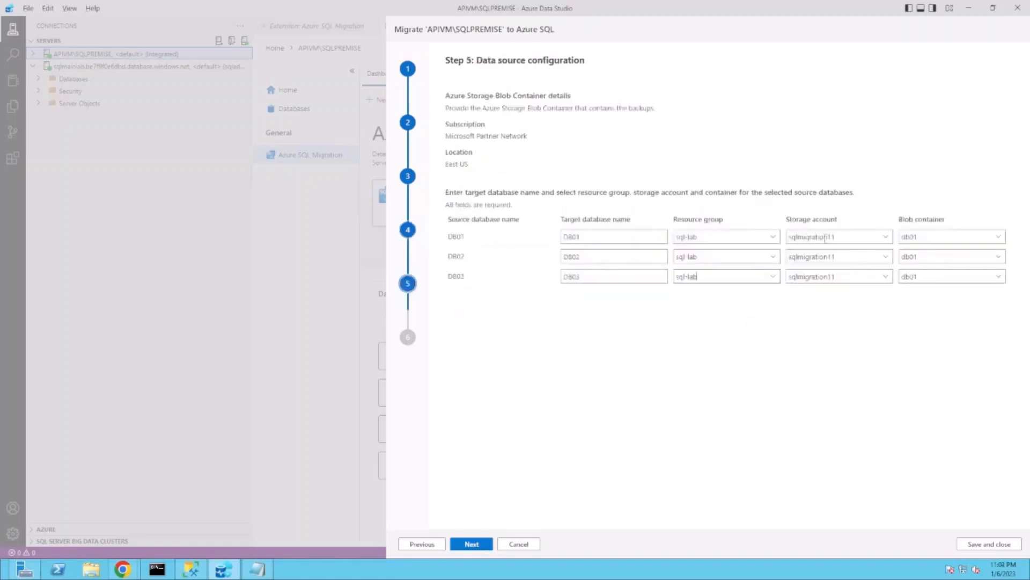
Assign blob container db02 to DB02 and db03 to DB03, and start the online migration to sqlmainlab
{"action": "left_click", "coordinate": [919, 257]}
{"action": "left_click", "coordinate": [921, 281]}
{"action": "left_click", "coordinate": [931, 276]}
{"action": "left_click", "coordinate": [922, 313]}
{"action": "left_click", "coordinate": [481, 543]}
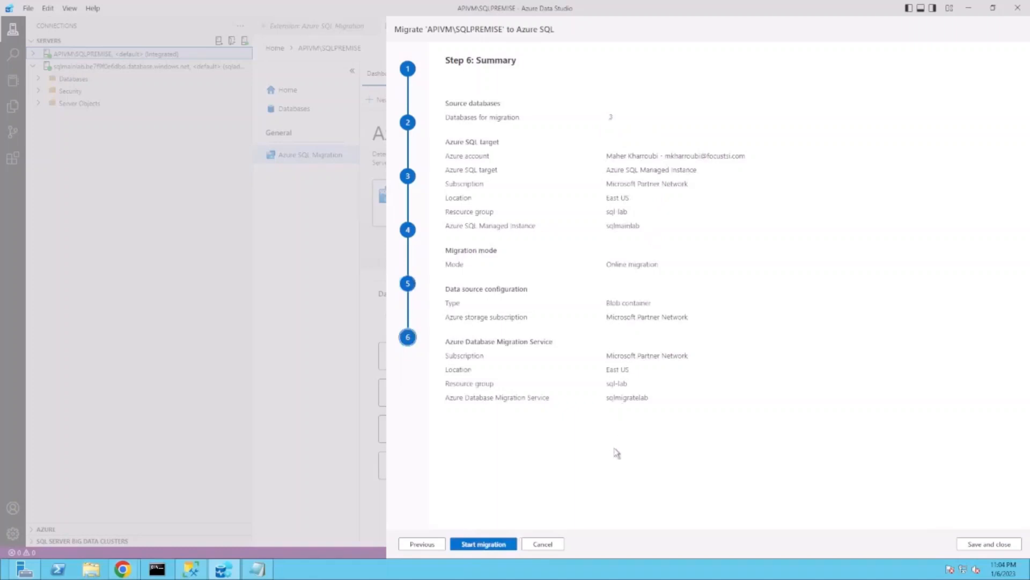
{"action": "left_click", "coordinate": [483, 544]}
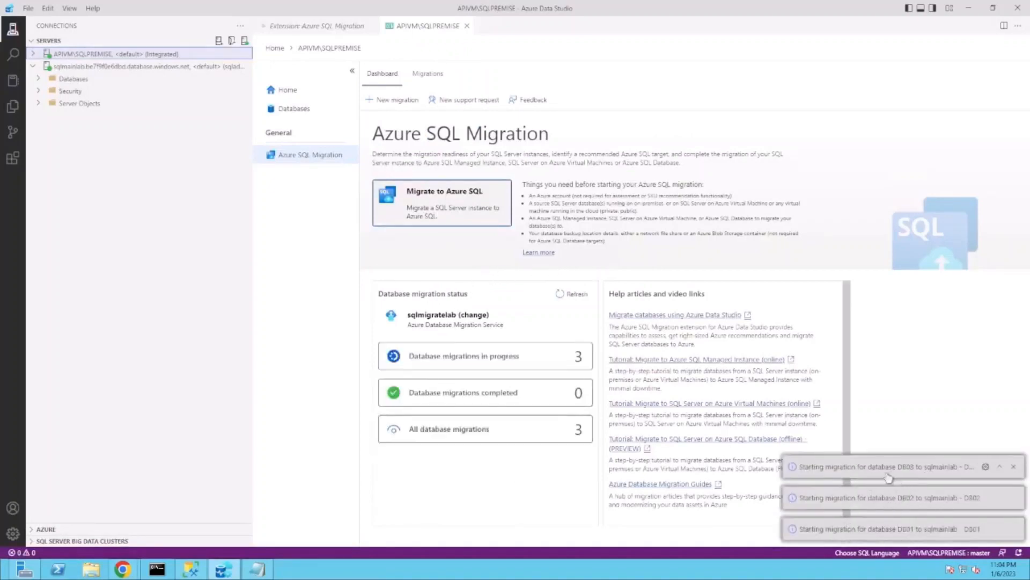
Check the database migrations in progress, and switch to Chrome at the containers of the sqlmigration11 storage account
{"action": "left_click", "coordinate": [488, 357]}
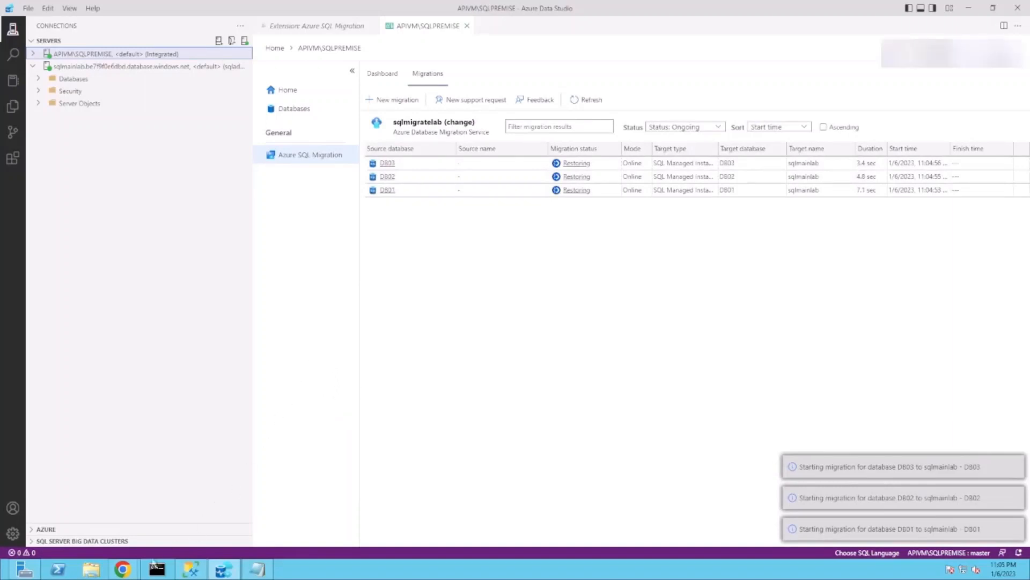
{"action": "mouse_move", "coordinate": [129, 574]}
{"action": "mouse_move", "coordinate": [170, 536]}
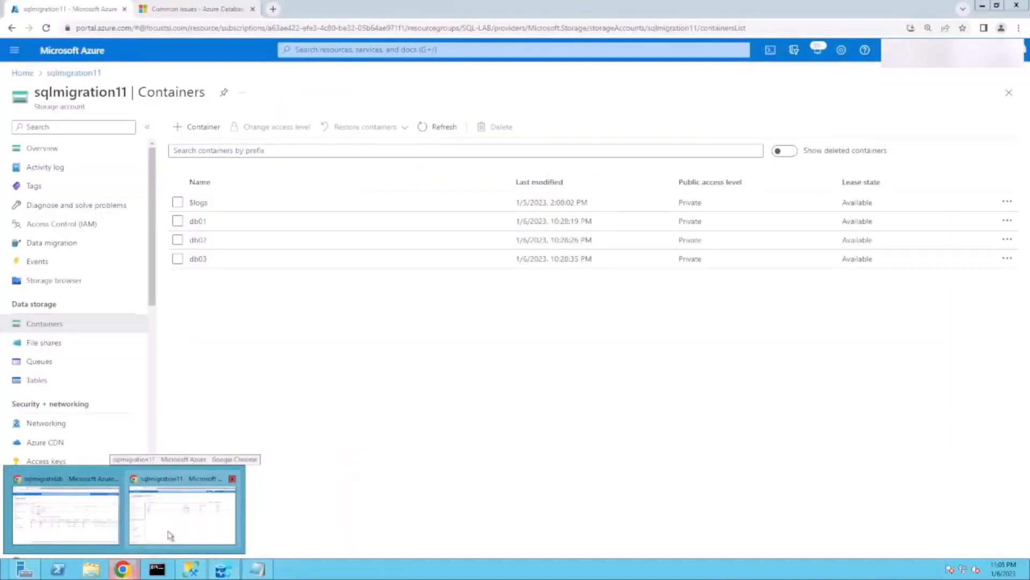
{"action": "left_click", "coordinate": [182, 521]}
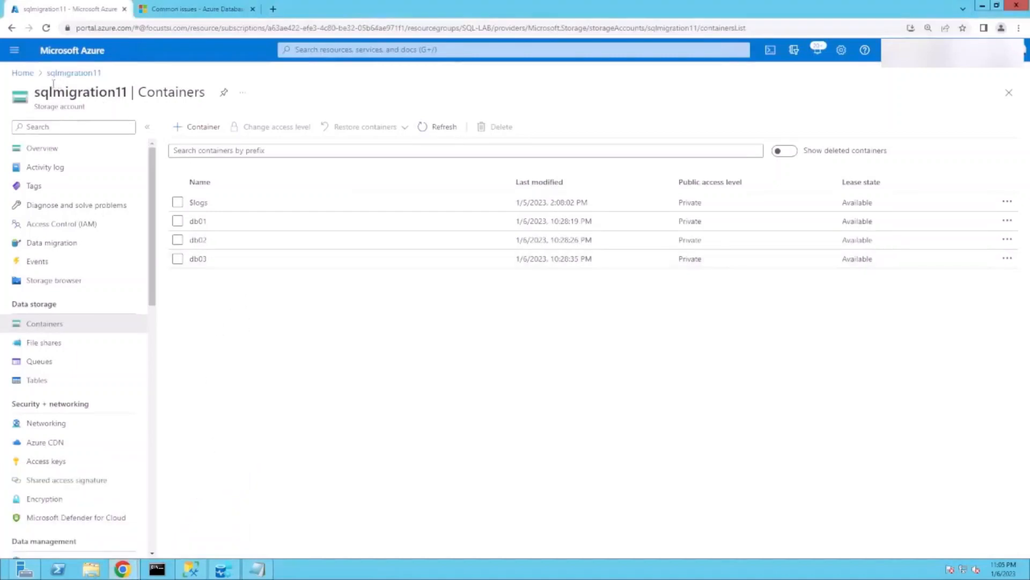
Open the sqlmigratelab migration service from all resources in the Azure portal and show its migrations list
{"action": "left_click", "coordinate": [22, 73]}
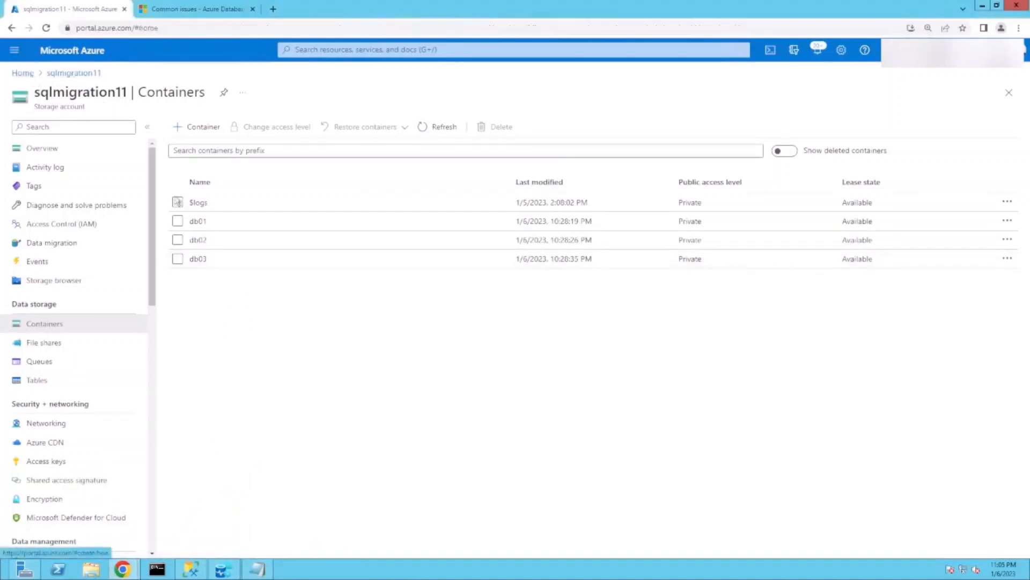
{"action": "left_click", "coordinate": [256, 212]}
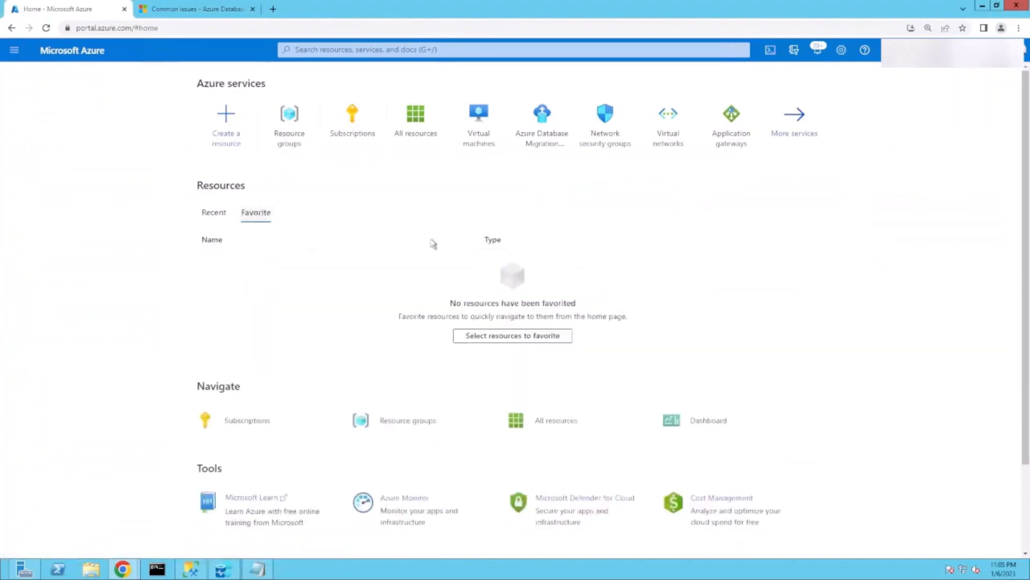
{"action": "left_click", "coordinate": [413, 132]}
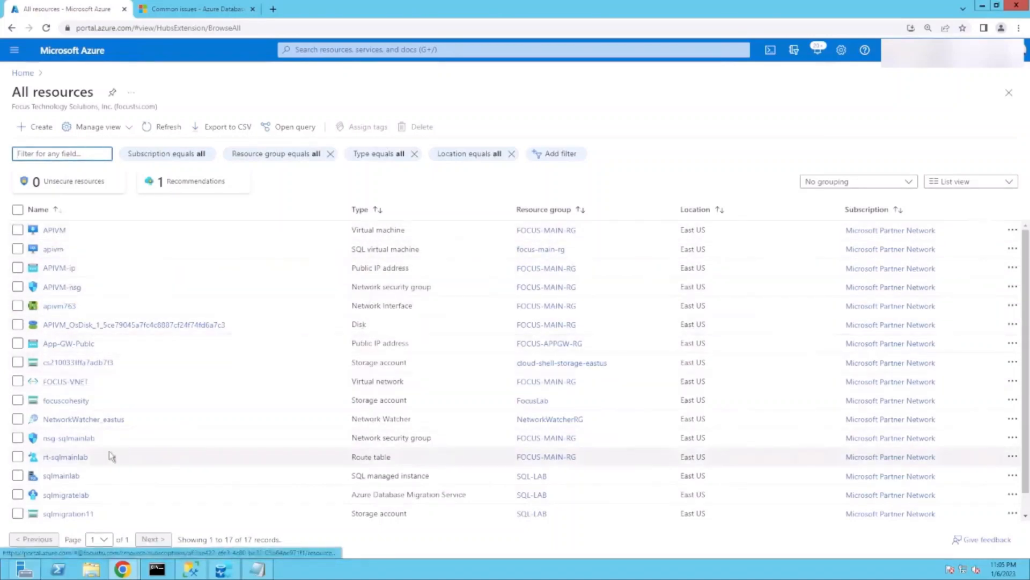
{"action": "scroll", "coordinate": [86, 472], "scroll_direction": "down", "scroll_amount": 1}
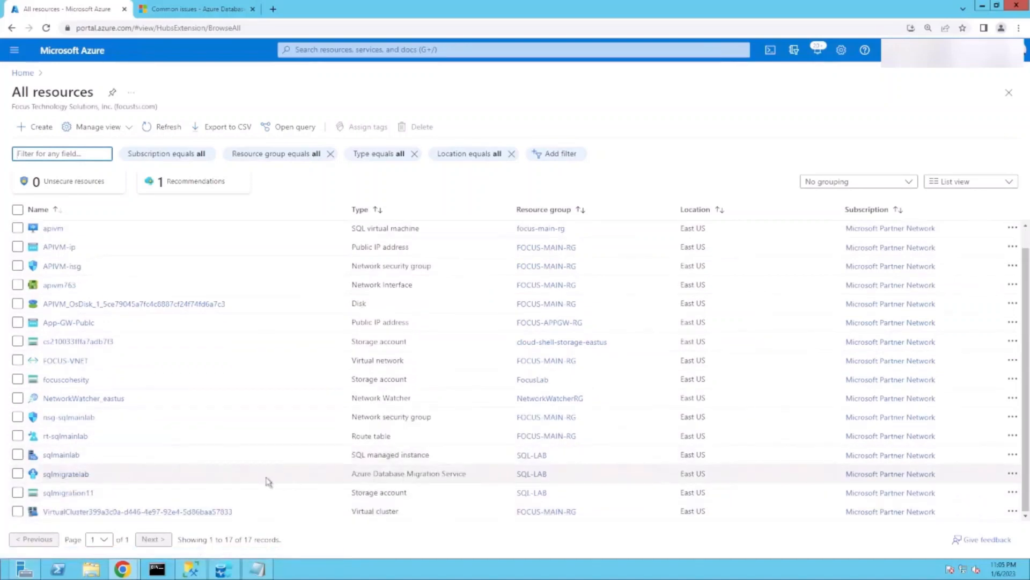
{"action": "left_click", "coordinate": [59, 475]}
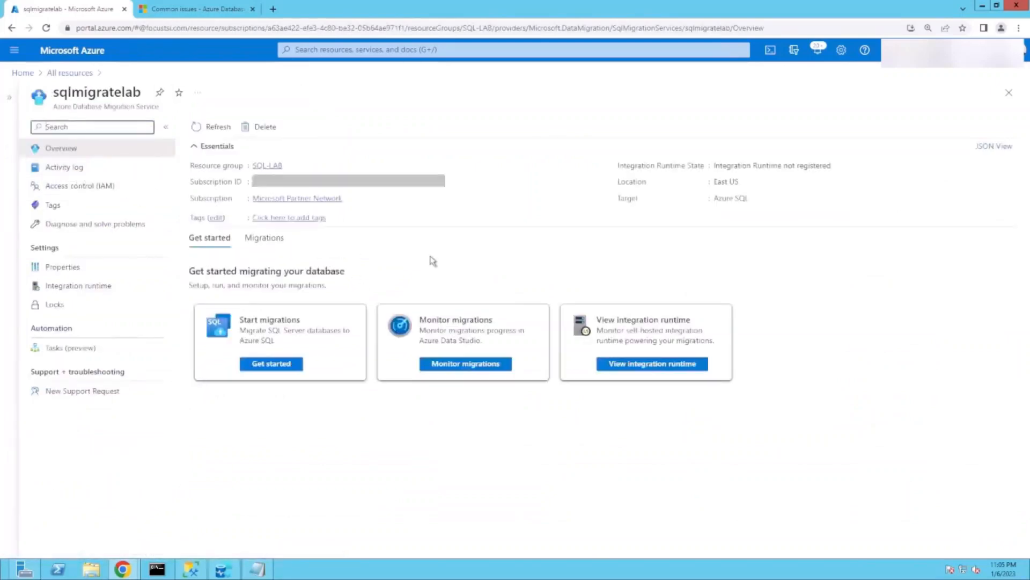
{"action": "left_click", "coordinate": [483, 365]}
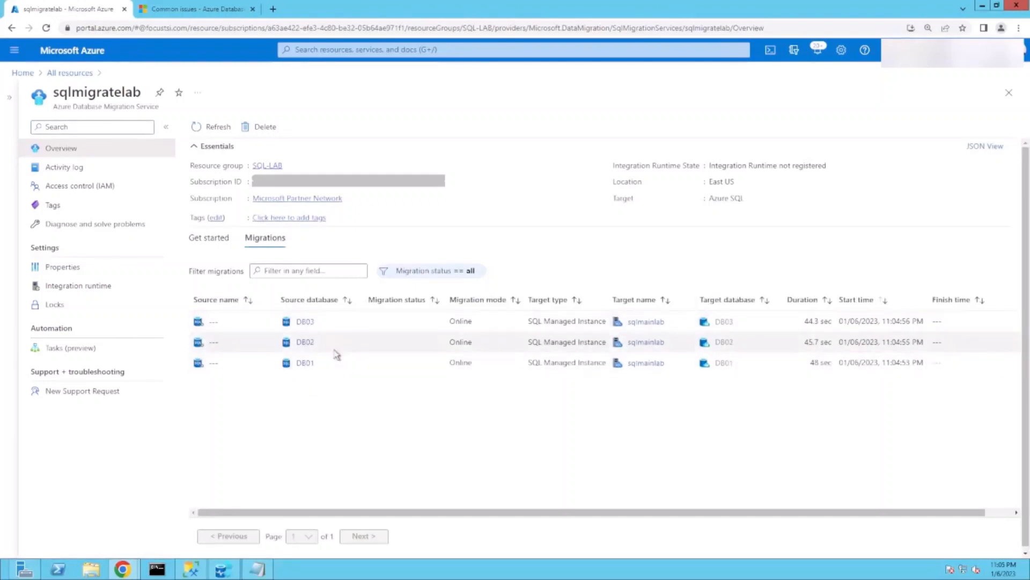
Inspect the DB03, DB01 and DB02 migration details in the portal, and refresh the migrations list in Azure Data Studio
{"action": "left_click", "coordinate": [304, 323]}
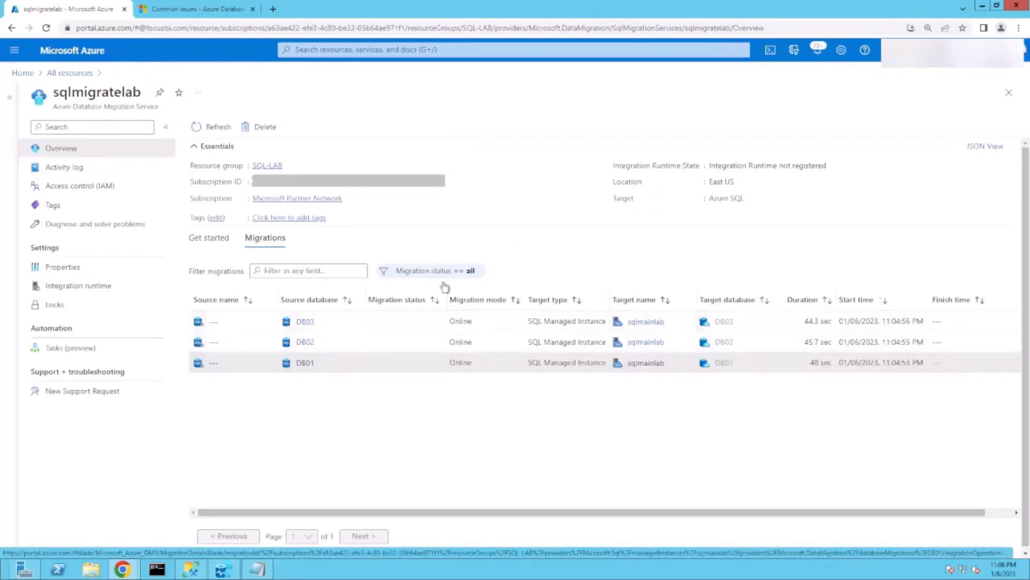
{"action": "left_click", "coordinate": [212, 128]}
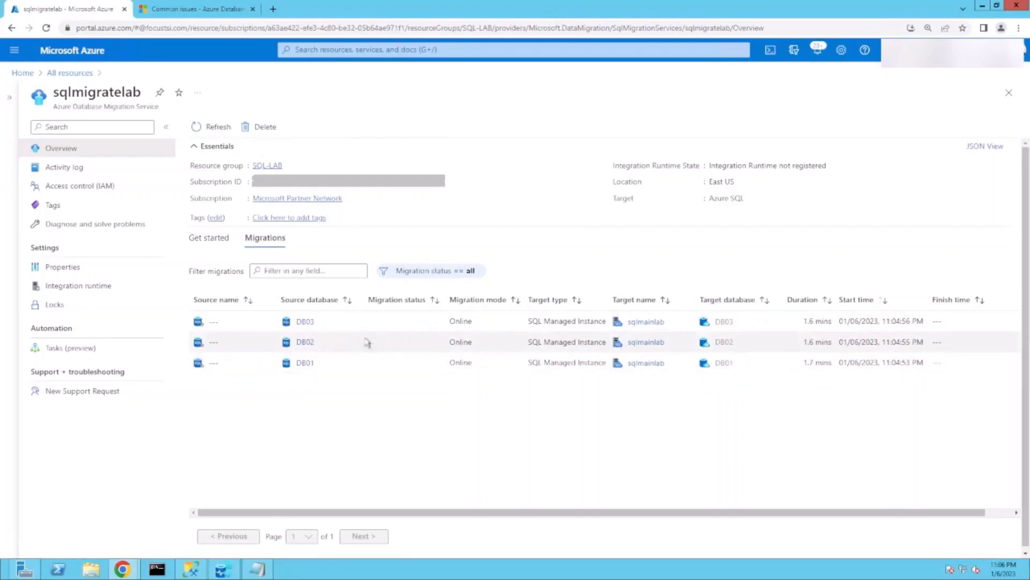
{"action": "left_click", "coordinate": [305, 363]}
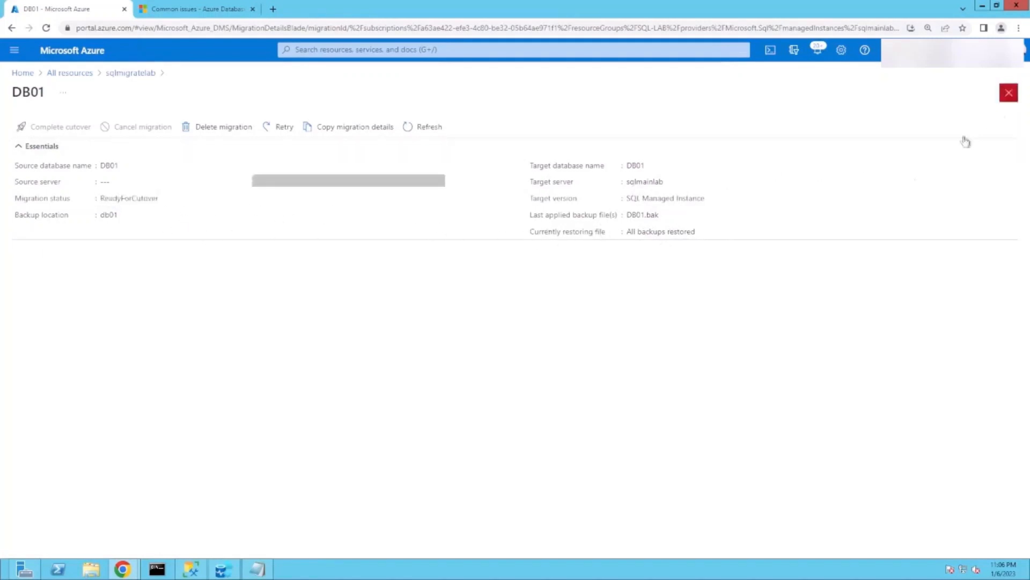
{"action": "left_click", "coordinate": [1009, 92]}
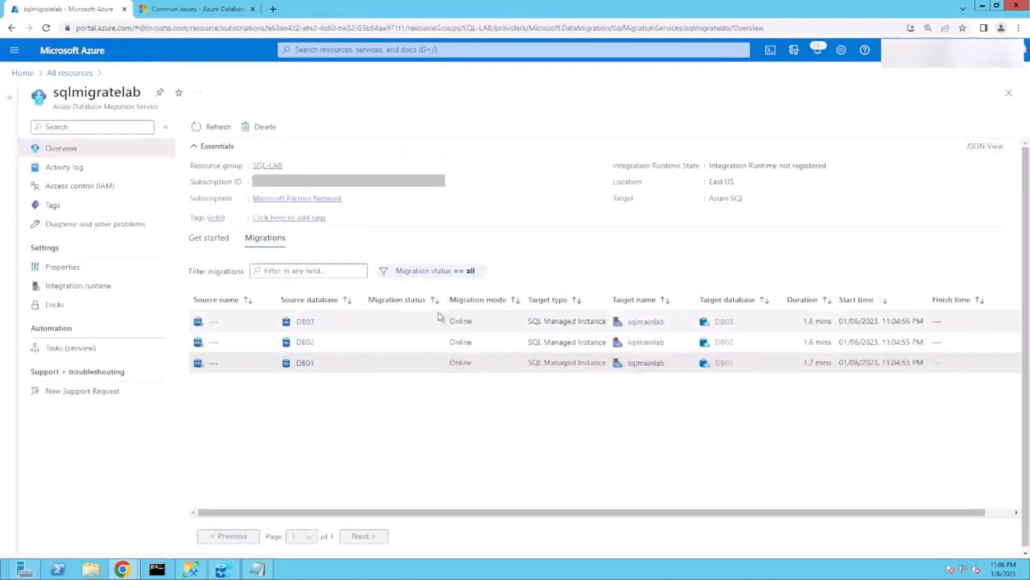
{"action": "left_click", "coordinate": [305, 342]}
{"action": "left_click", "coordinate": [1009, 92]}
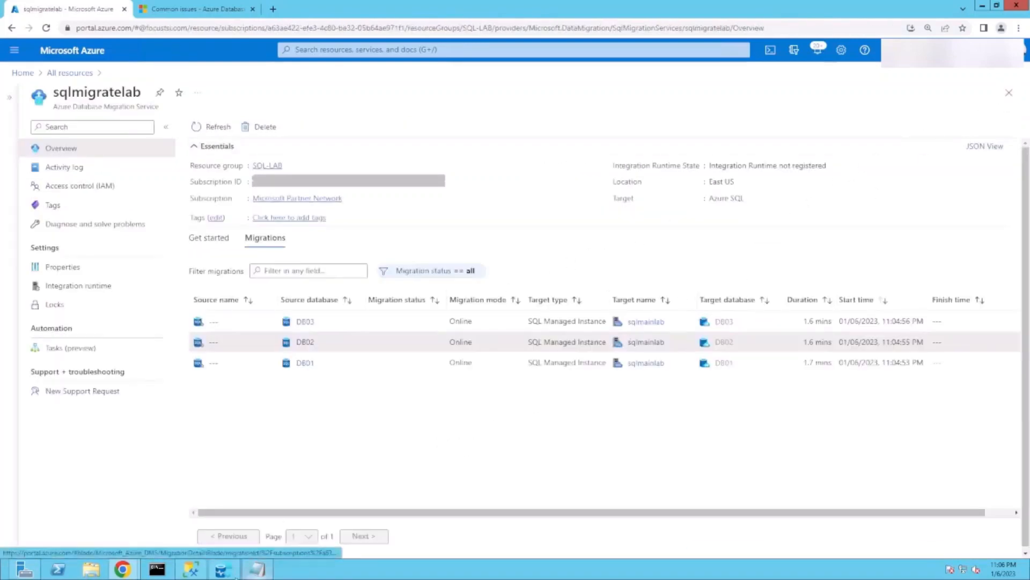
{"action": "left_click", "coordinate": [224, 570]}
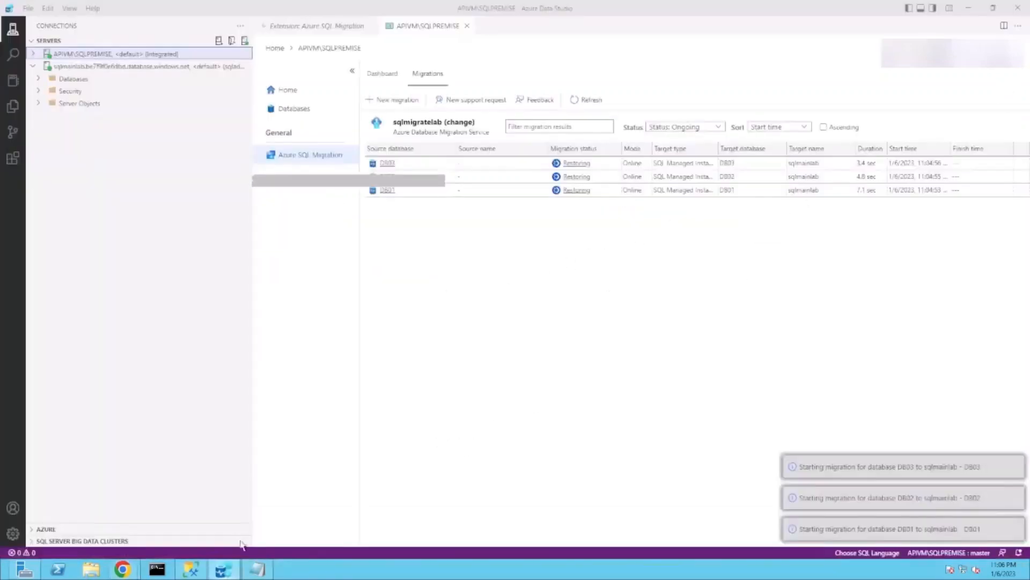
{"action": "left_click", "coordinate": [587, 99]}
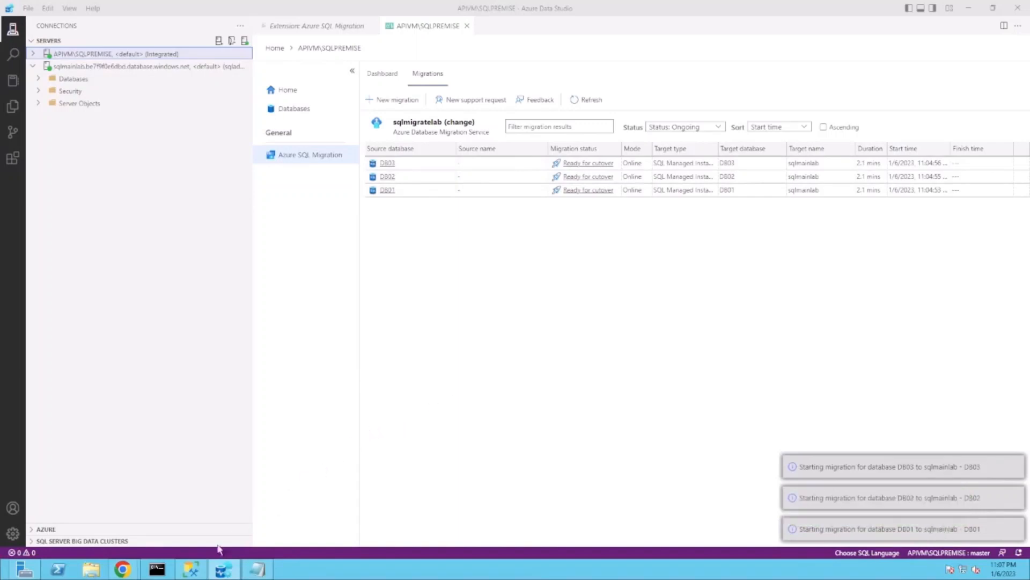
Switch to SQL Server Management Studio and run the whole Transaction logs script to back up the DB01, DB02 and DB03 logs to their blob containers
{"action": "mouse_move", "coordinate": [192, 571]}
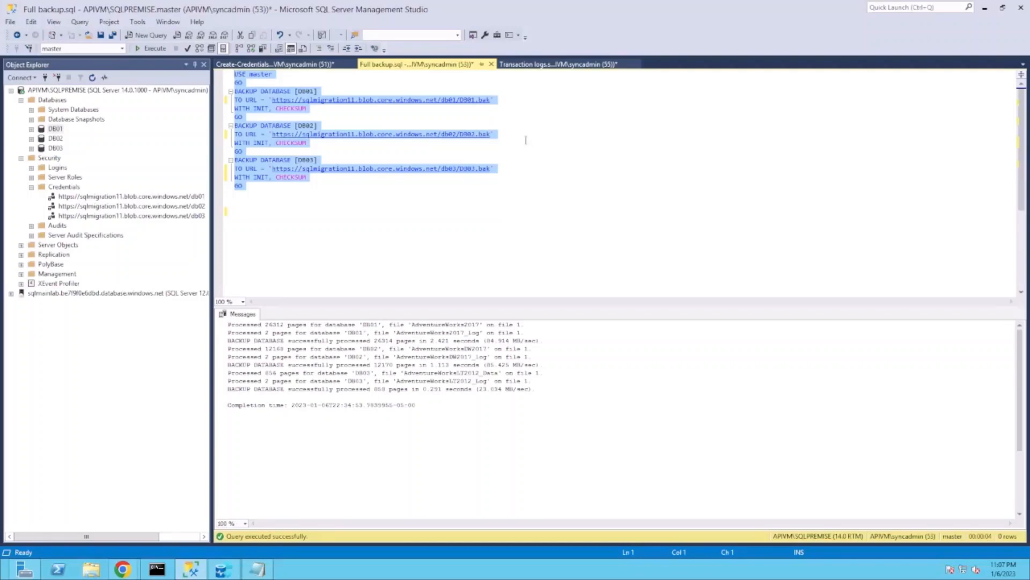
{"action": "left_click", "coordinate": [560, 66]}
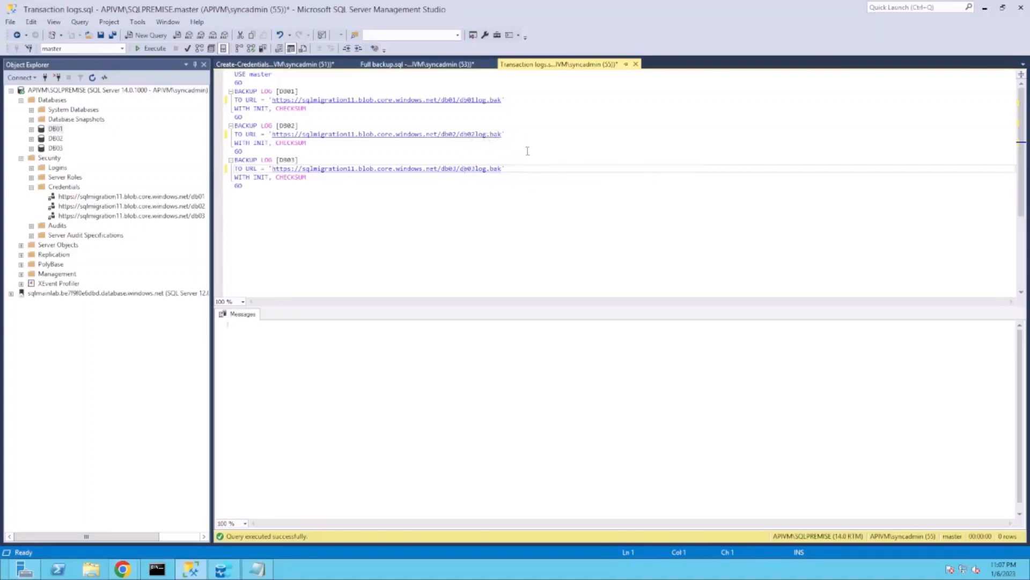
{"action": "left_click_drag", "start_coordinate": [282, 185], "coordinate": [234, 74]}
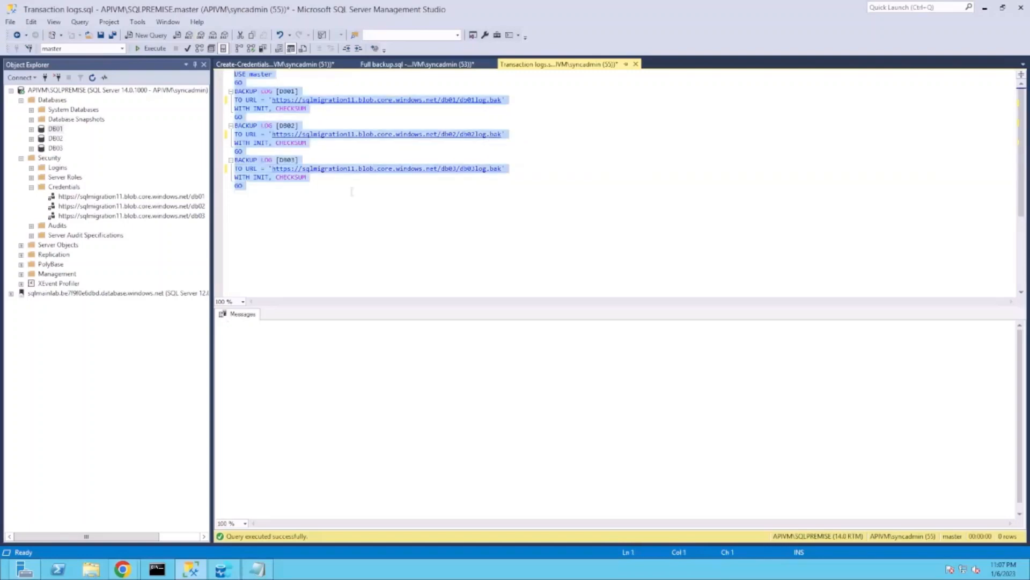
{"action": "left_click", "coordinate": [153, 48]}
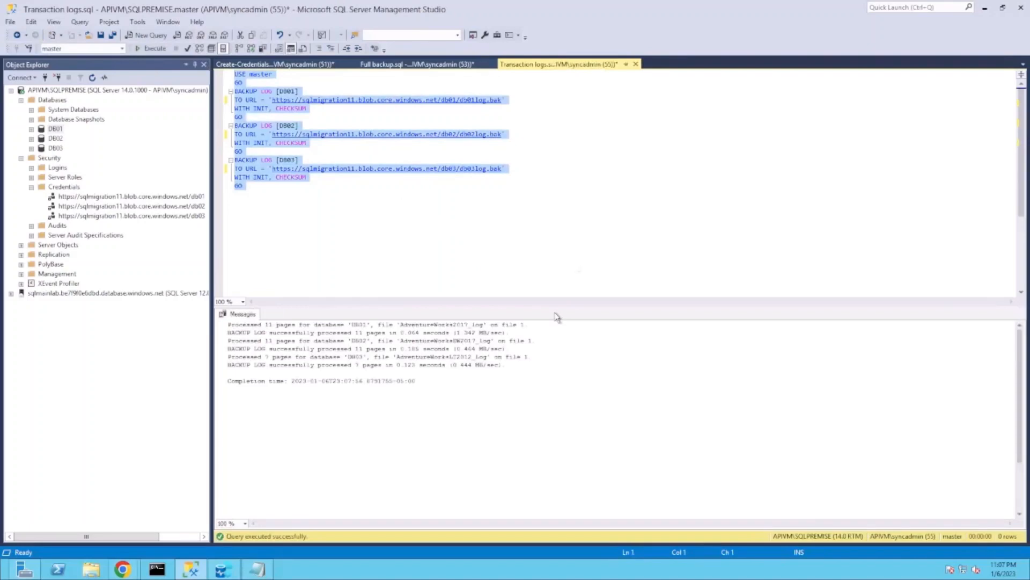
Switch to the other Chrome window and open container db01 of the sqlmigration11 storage account to check its backup files
{"action": "left_click", "coordinate": [131, 572]}
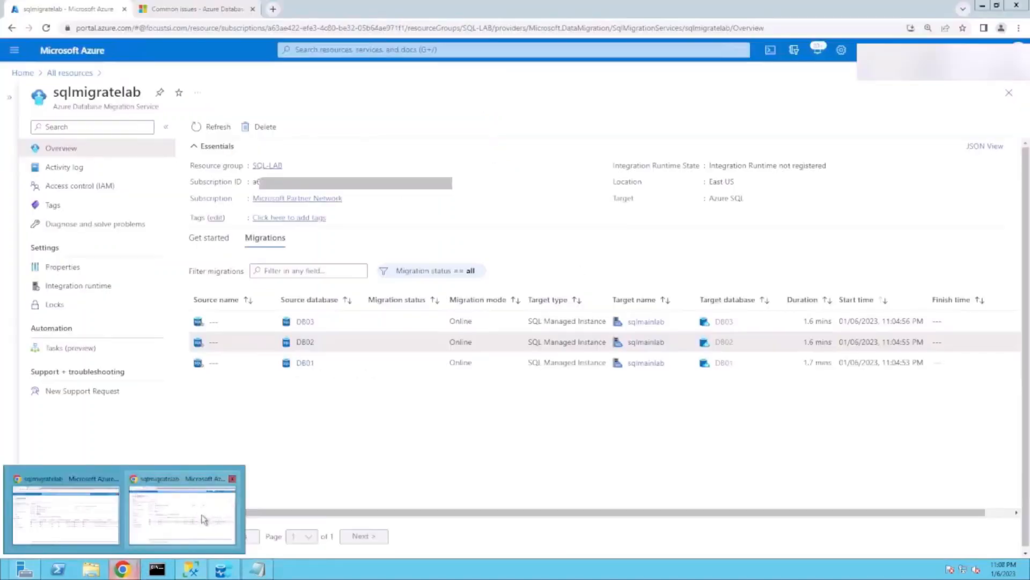
{"action": "mouse_move", "coordinate": [67, 524]}
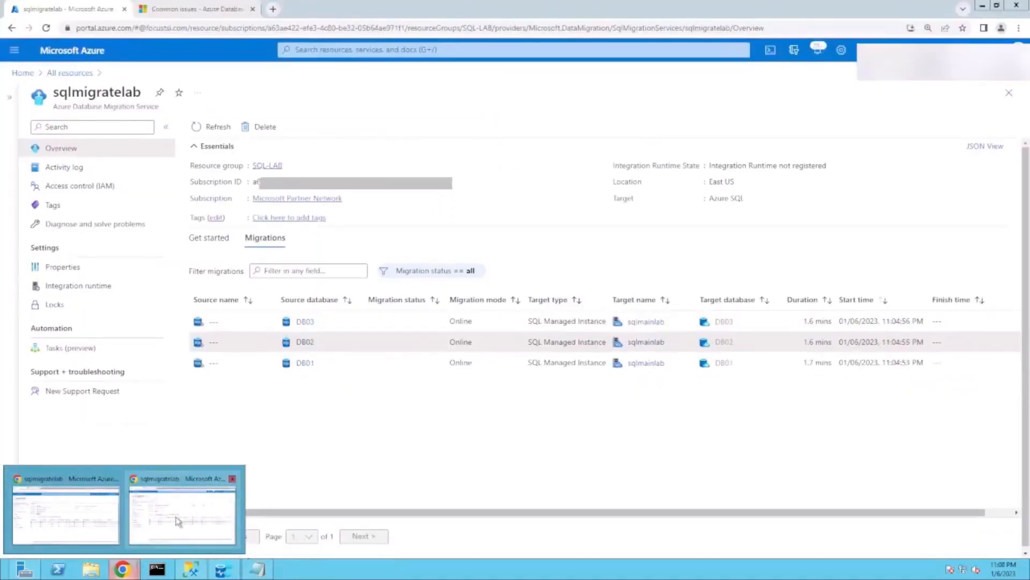
{"action": "left_click", "coordinate": [153, 504]}
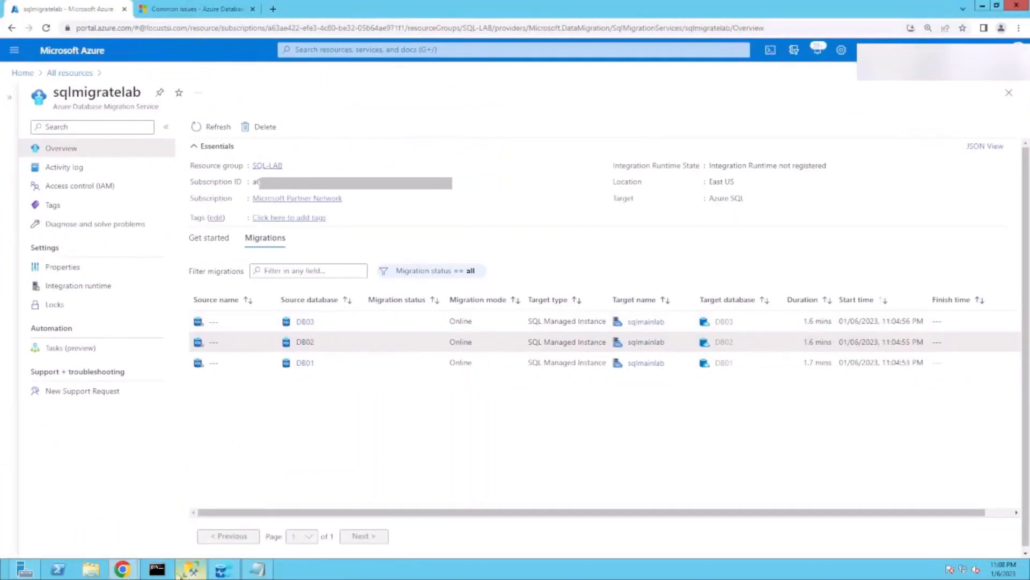
{"action": "mouse_move", "coordinate": [122, 568]}
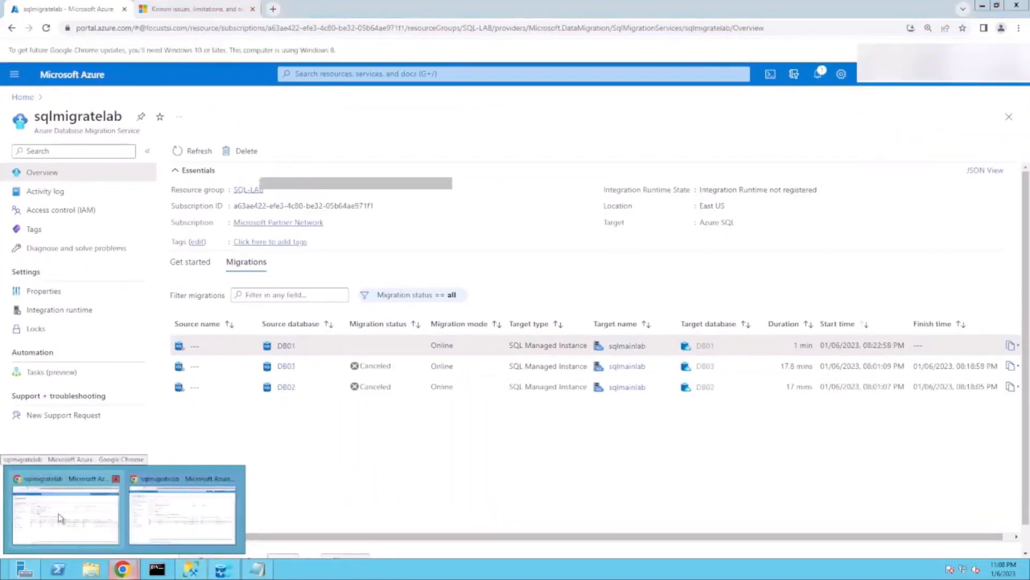
{"action": "left_click", "coordinate": [59, 518]}
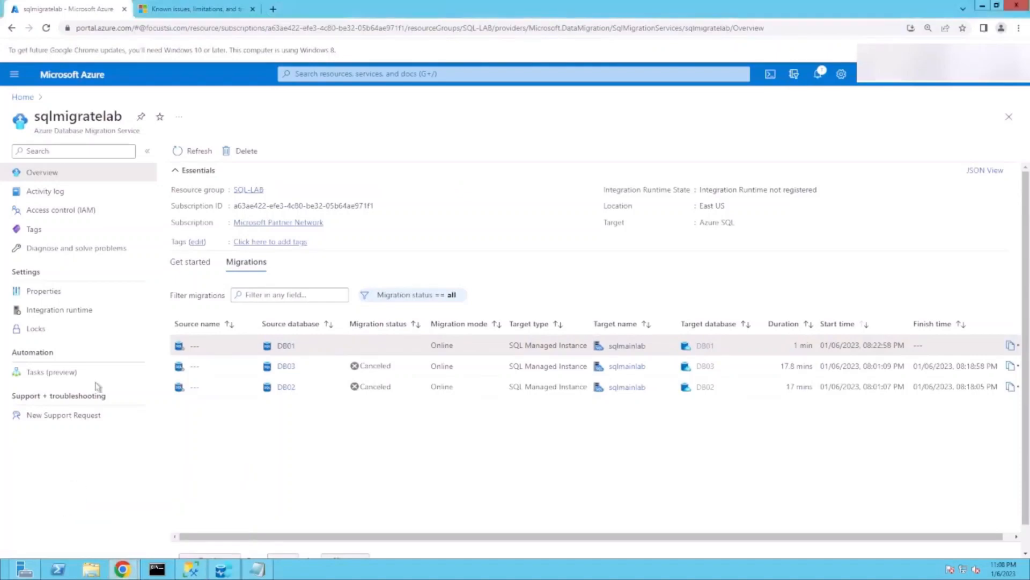
{"action": "left_click", "coordinate": [23, 97]}
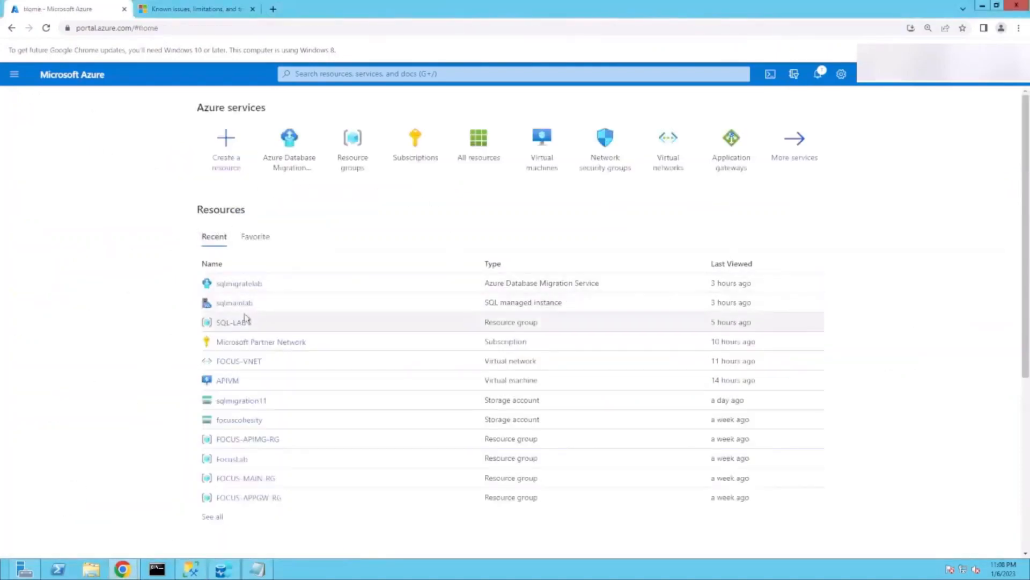
{"action": "left_click", "coordinate": [240, 401]}
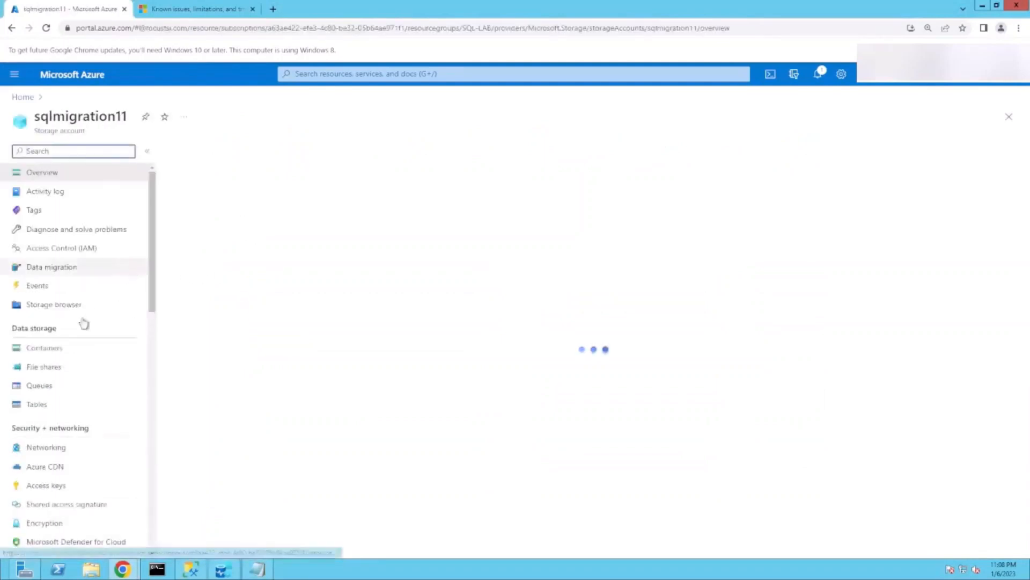
{"action": "left_click", "coordinate": [55, 351]}
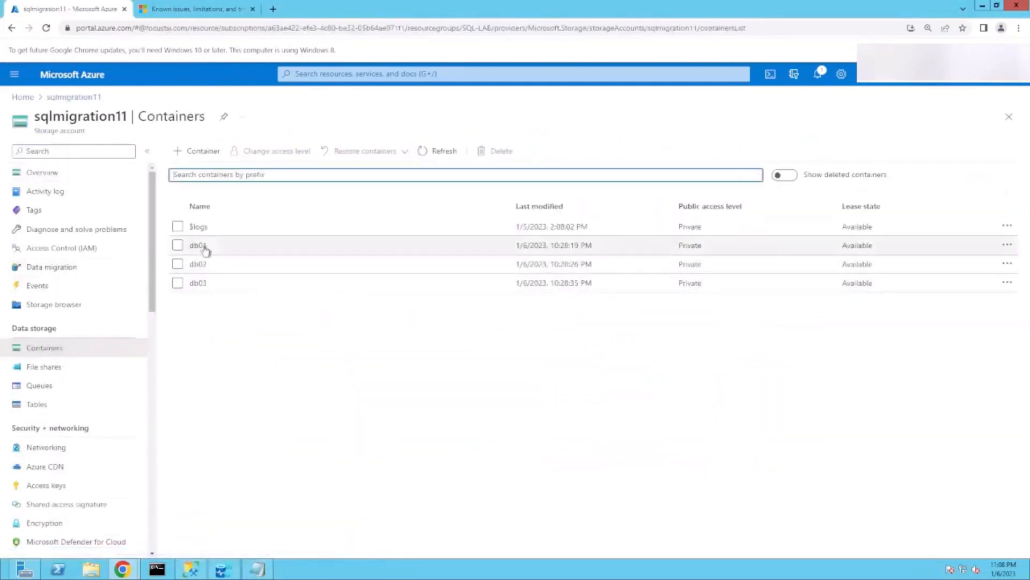
{"action": "left_click", "coordinate": [197, 245]}
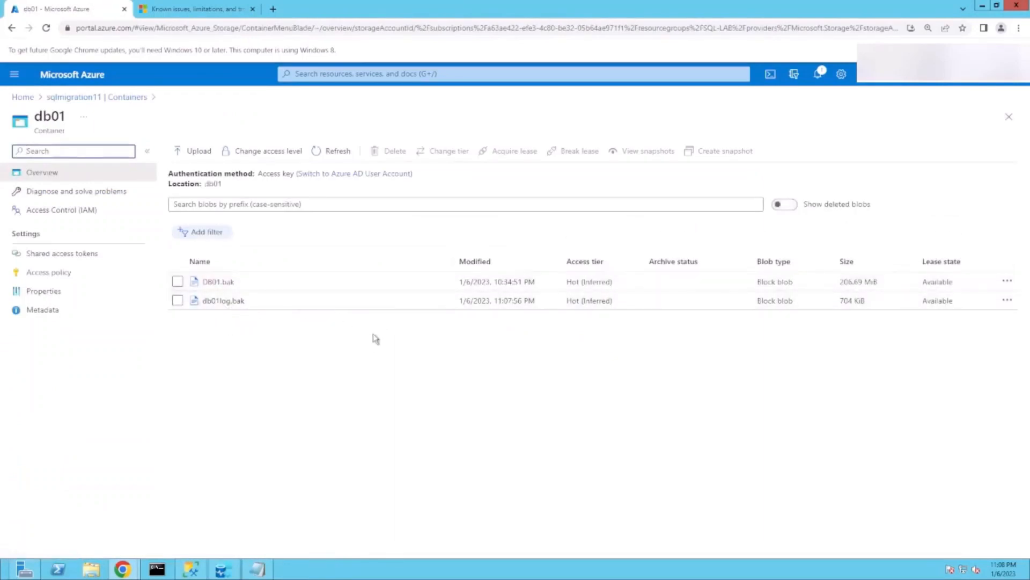
In the Transaction logs script in SQL Server Management Studio, rename the target backup files to db01log1.bak, db02log1.bak and db03log1.bak
{"action": "left_click", "coordinate": [192, 569]}
{"action": "left_click", "coordinate": [517, 106]}
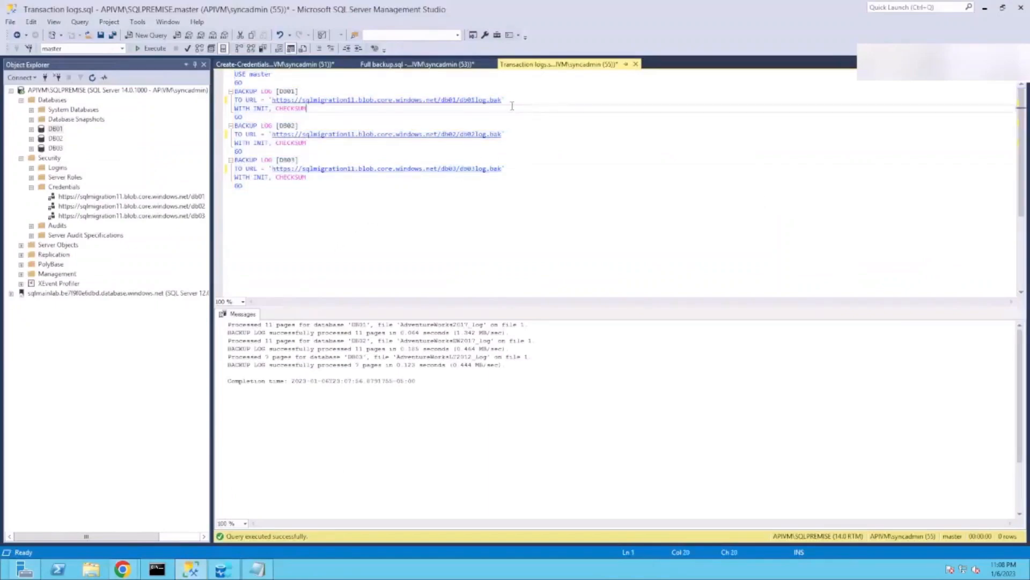
{"action": "left_click", "coordinate": [485, 100]}
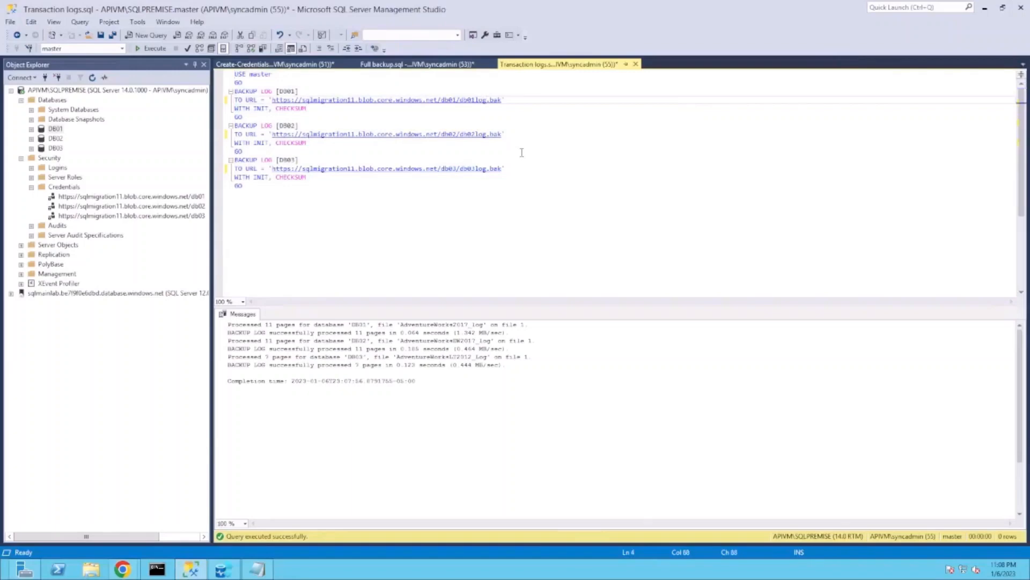
{"action": "type", "text": "1"}
{"action": "key", "text": "Down"}
{"action": "key", "text": "Down"}
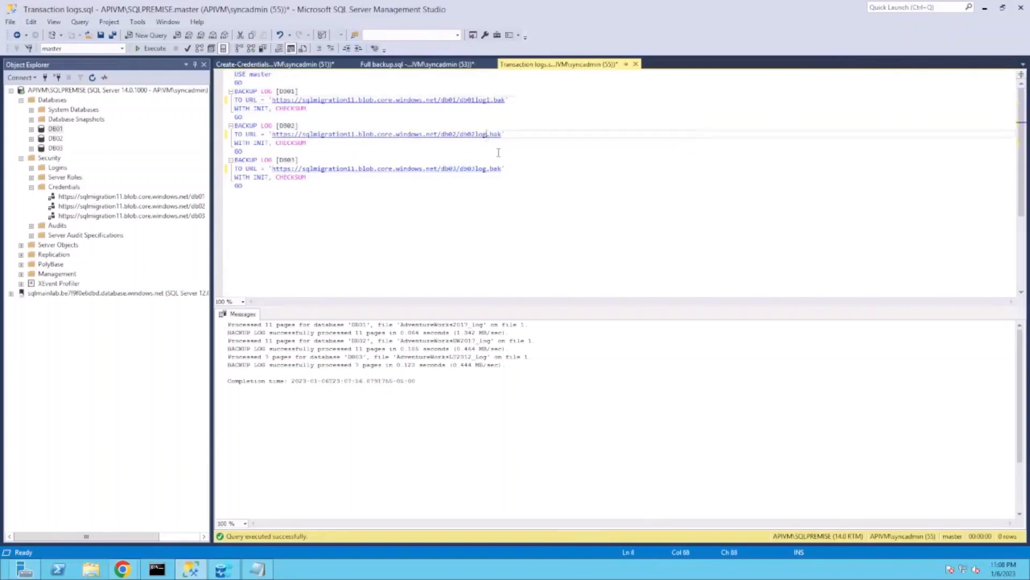
{"action": "type", "text": "1"}
{"action": "left_click", "coordinate": [485, 169]}
{"action": "type", "text": "1"}
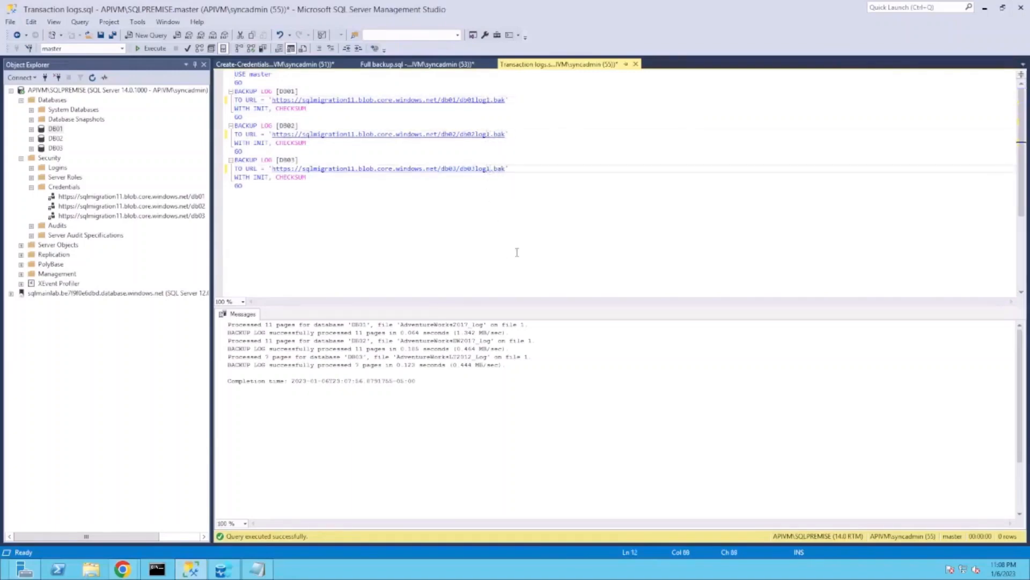
Check the DB03 migration in Azure Data Studio, and refresh the sqlmigratelab migrations in Chrome and open the DB03 details
{"action": "left_click", "coordinate": [230, 572]}
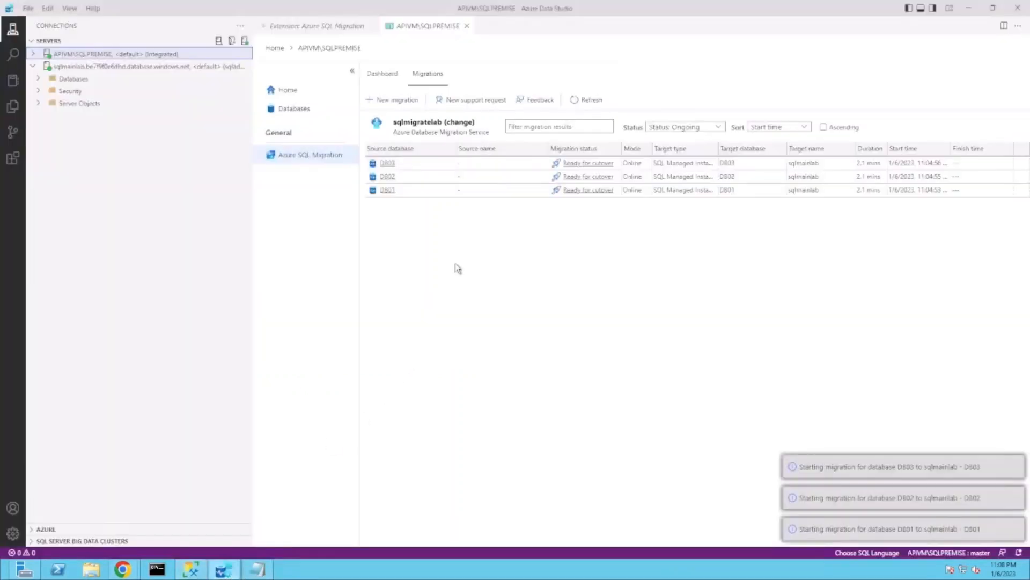
{"action": "left_click", "coordinate": [388, 164]}
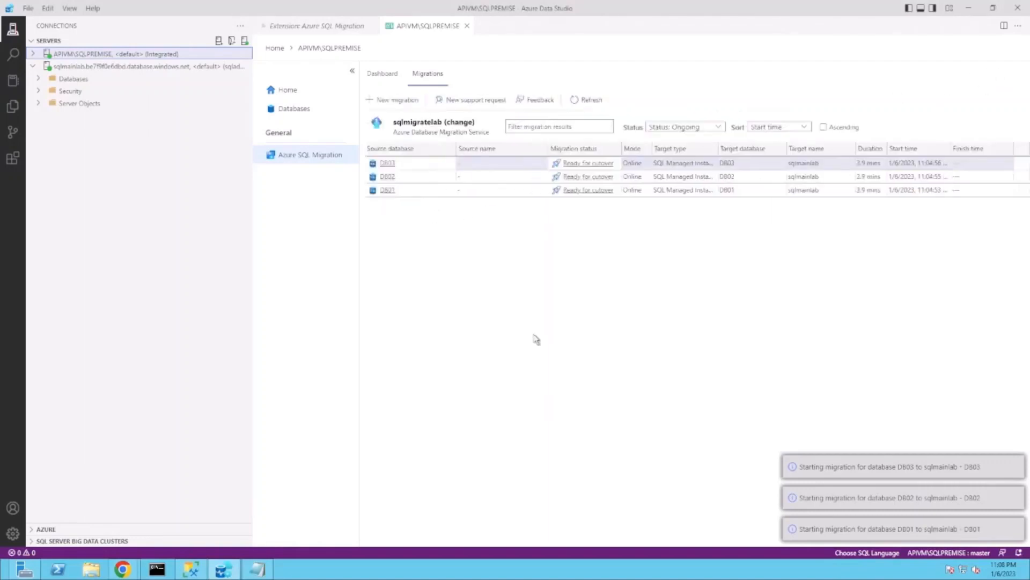
{"action": "left_click", "coordinate": [119, 576]}
{"action": "left_click", "coordinate": [196, 516]}
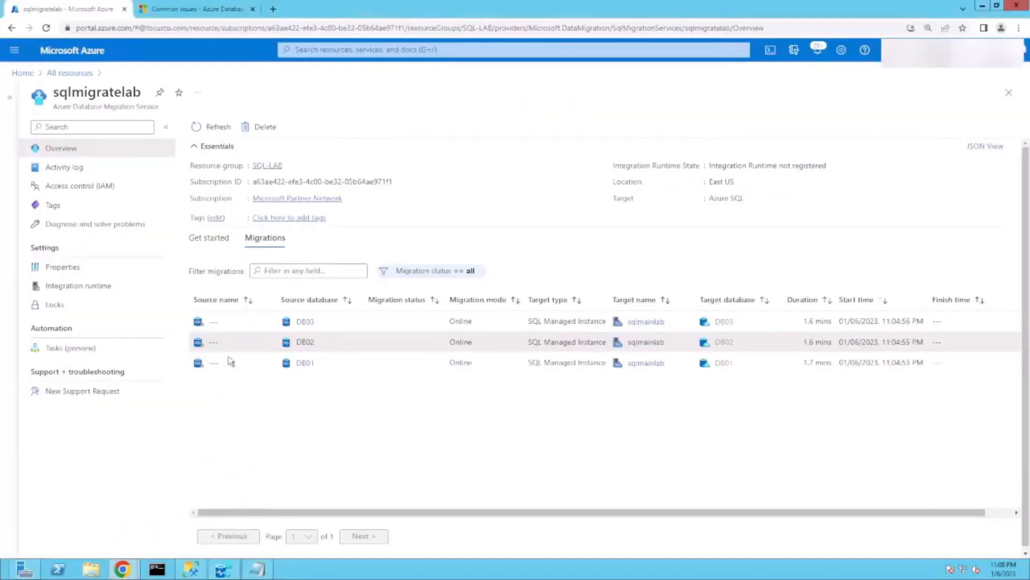
{"action": "left_click", "coordinate": [209, 127]}
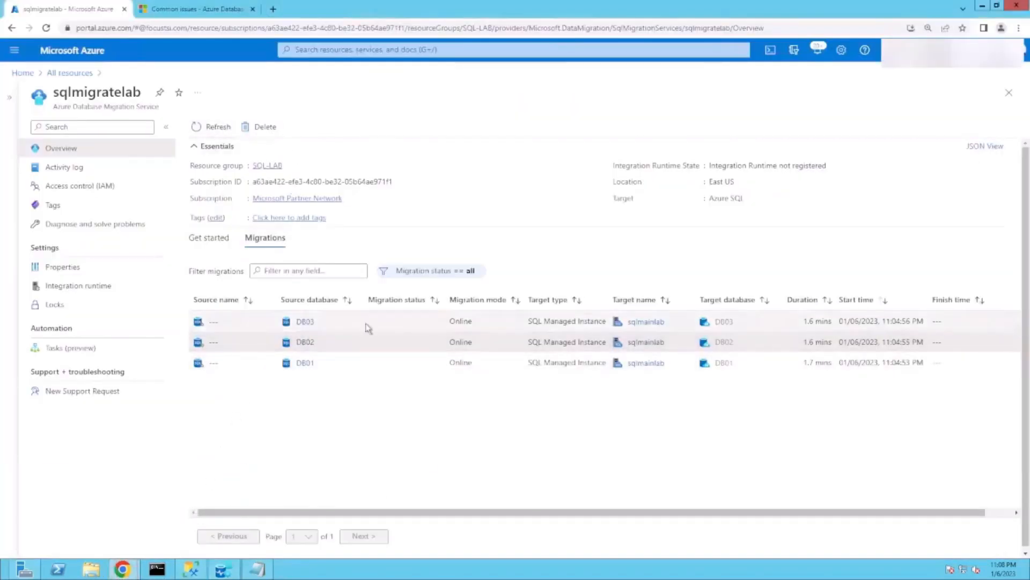
{"action": "left_click", "coordinate": [304, 322]}
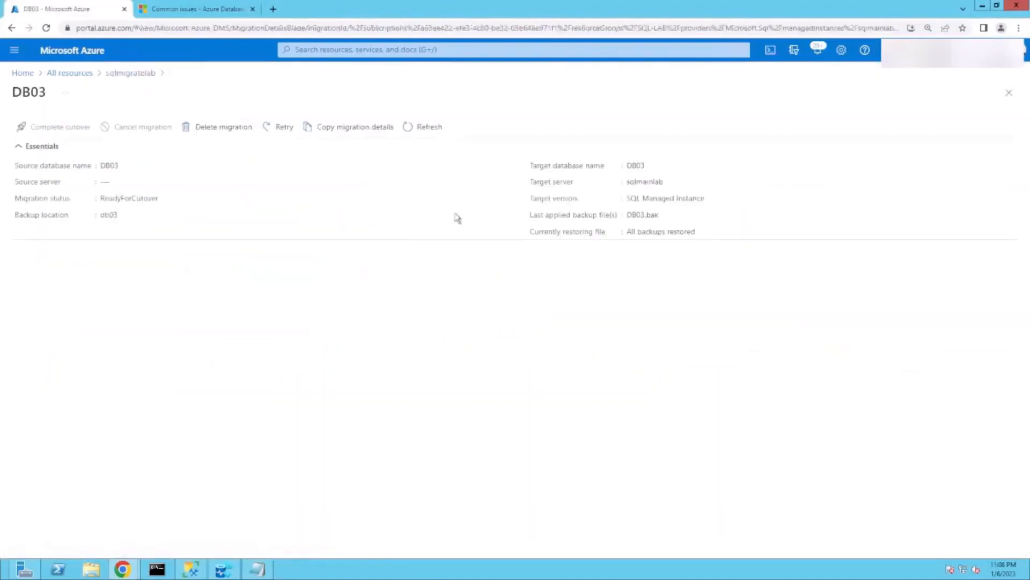
Check the last applied backup files of the DB01 migration in Azure Data Studio and of the DB02 migration in Chrome
{"action": "left_click", "coordinate": [1009, 92]}
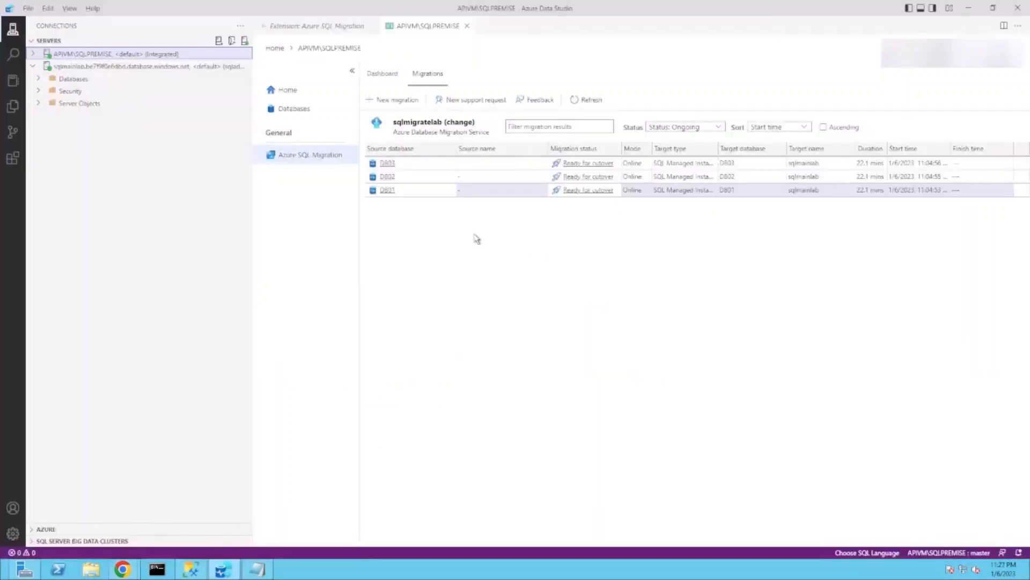
{"action": "left_click", "coordinate": [386, 191]}
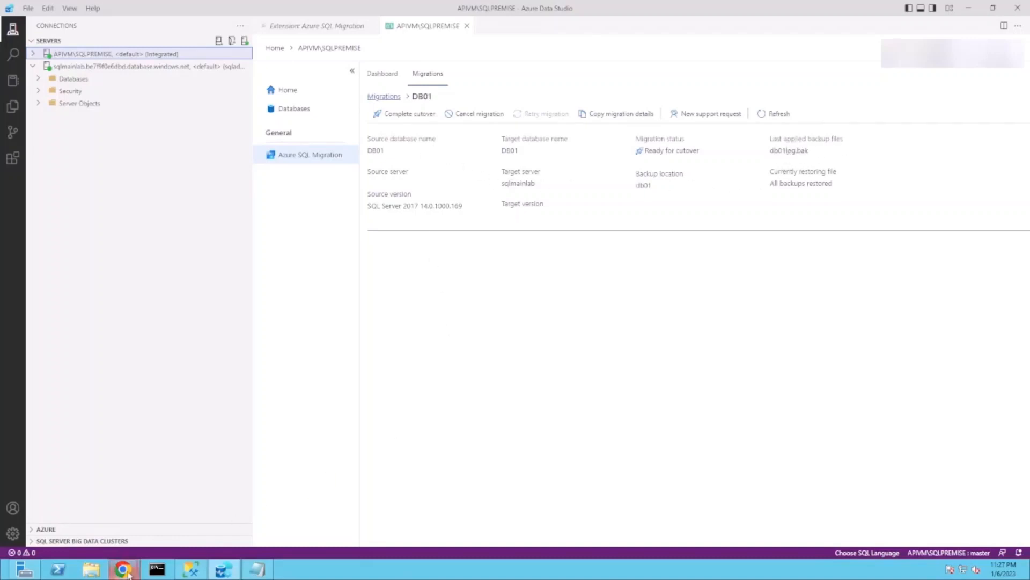
{"action": "mouse_move", "coordinate": [127, 574]}
{"action": "left_click", "coordinate": [179, 530]}
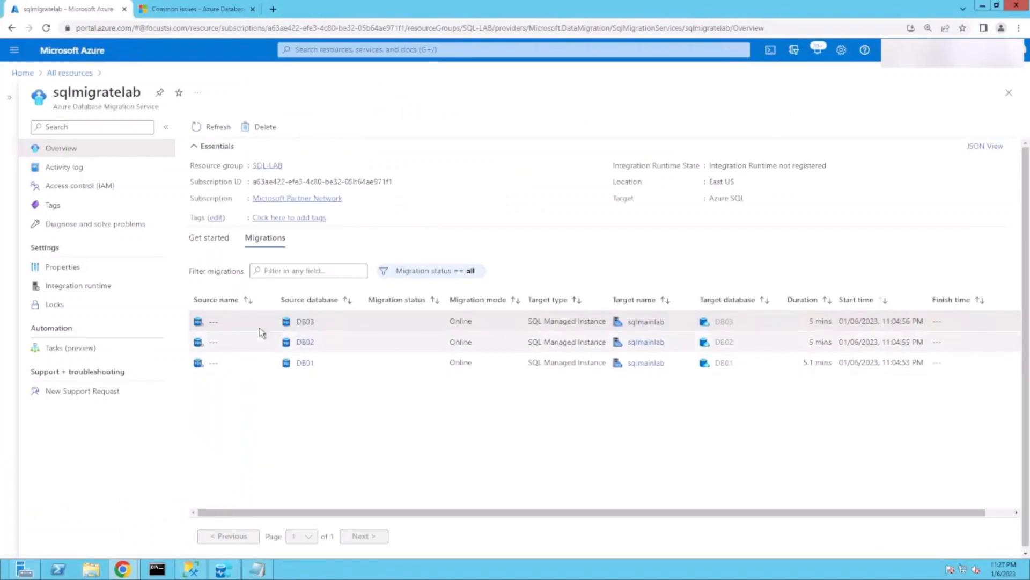
{"action": "left_click", "coordinate": [305, 342]}
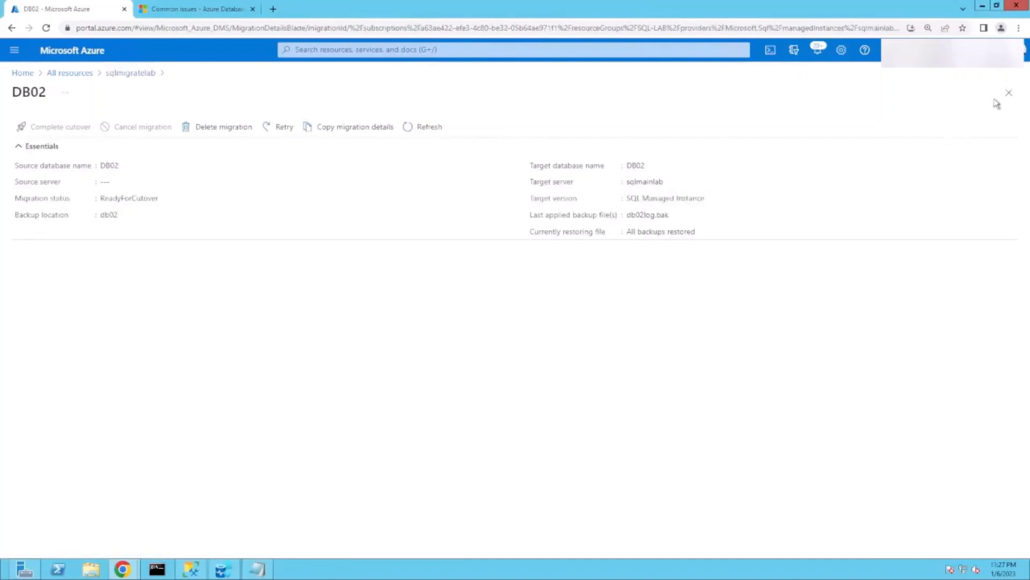
{"action": "left_click", "coordinate": [1009, 92]}
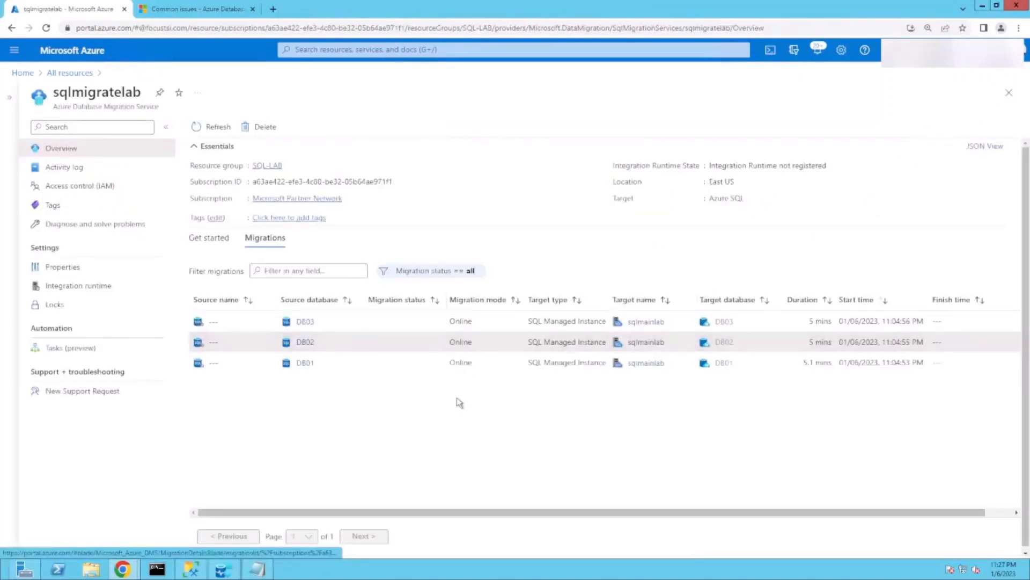
Review the Transaction logs script in SQL Server Management Studio and check the DB03 migration details in Chrome
{"action": "left_click", "coordinate": [191, 568]}
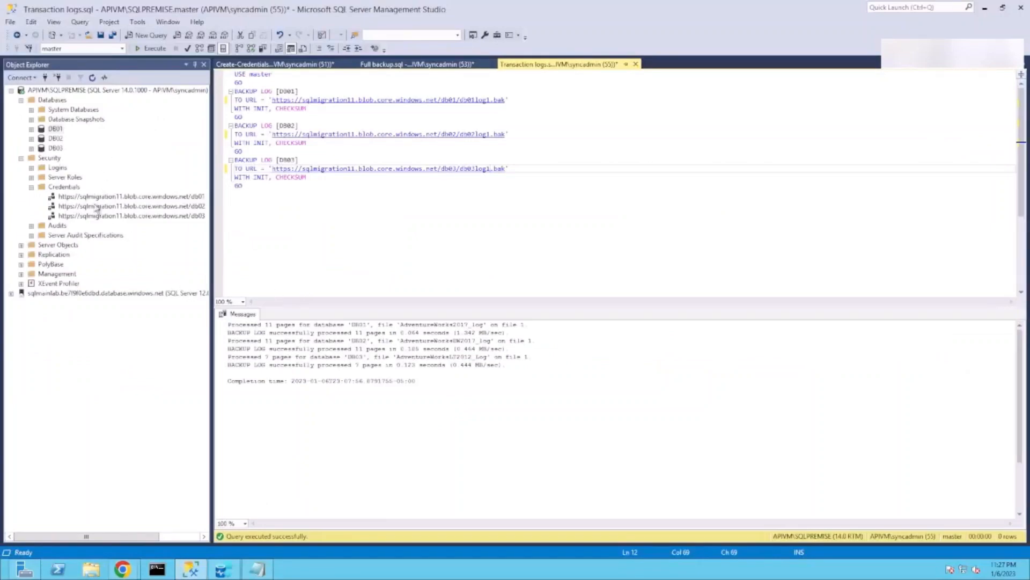
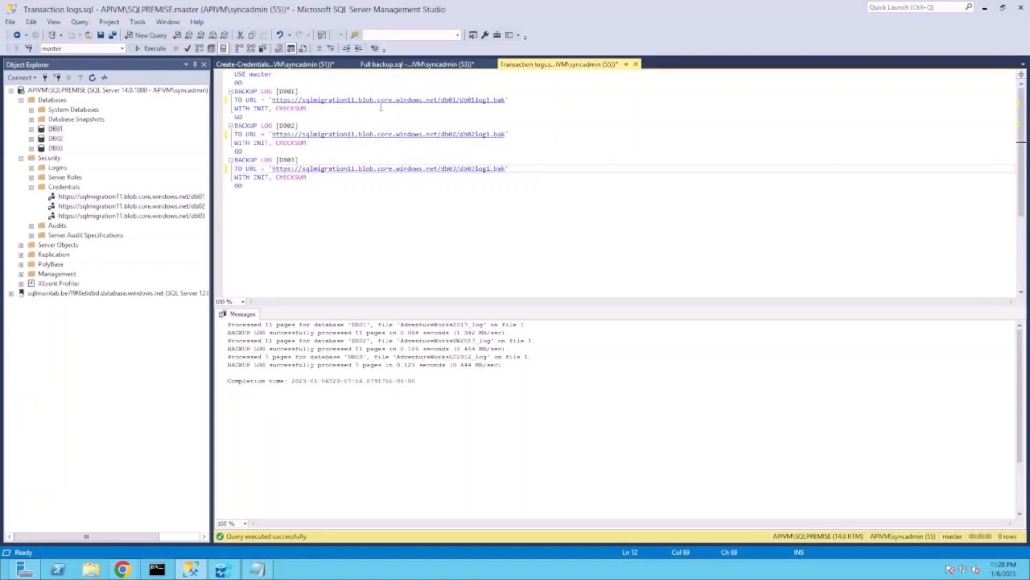
{"action": "left_click", "coordinate": [223, 569]}
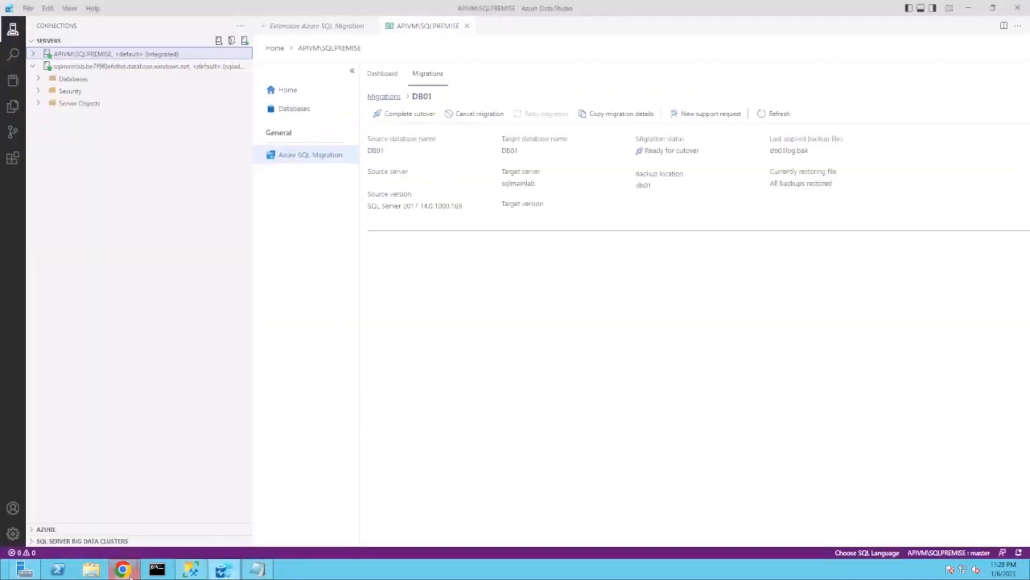
{"action": "mouse_move", "coordinate": [122, 569]}
{"action": "left_click", "coordinate": [172, 513]}
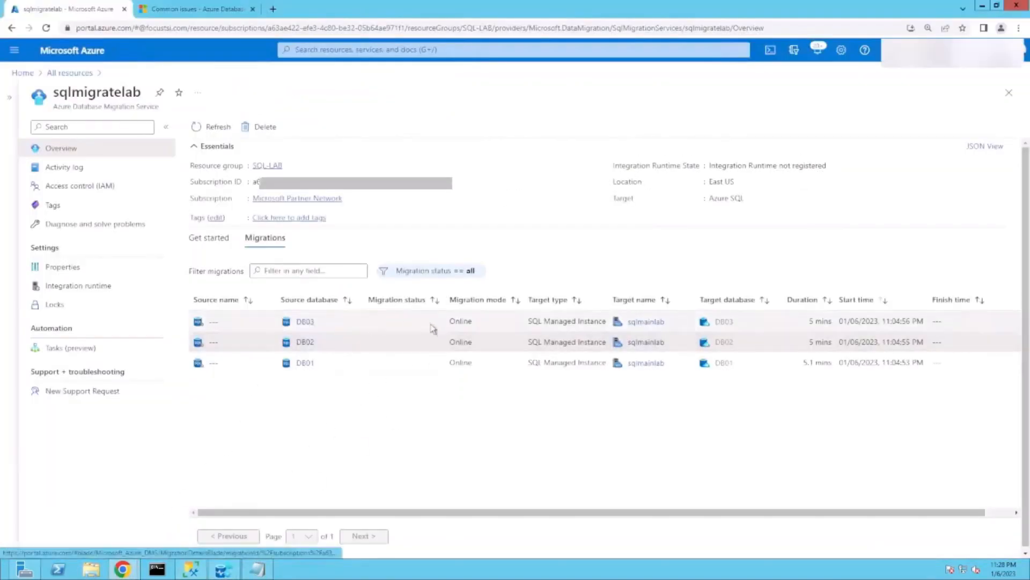
{"action": "left_click", "coordinate": [305, 322]}
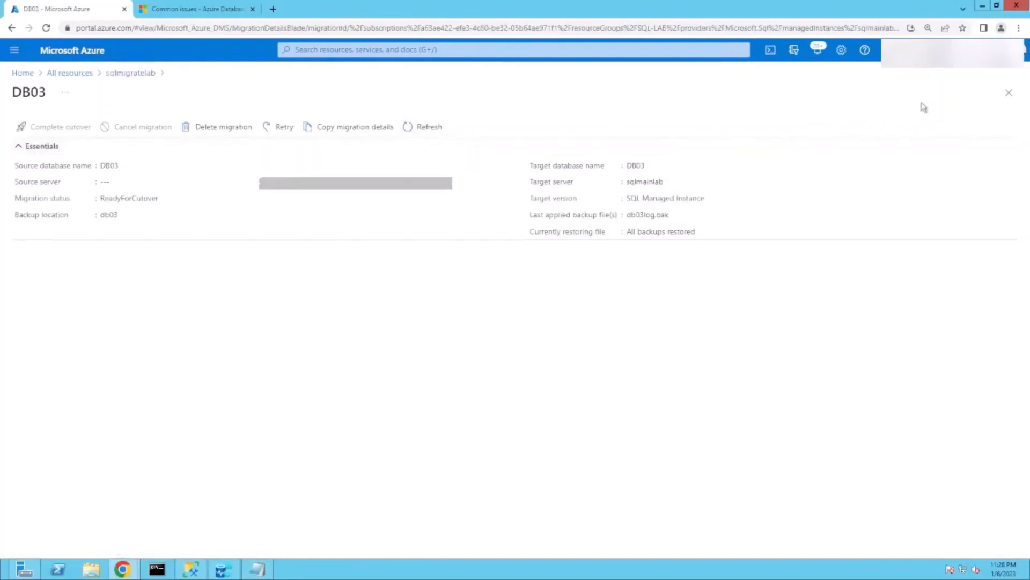
{"action": "left_click", "coordinate": [1008, 94]}
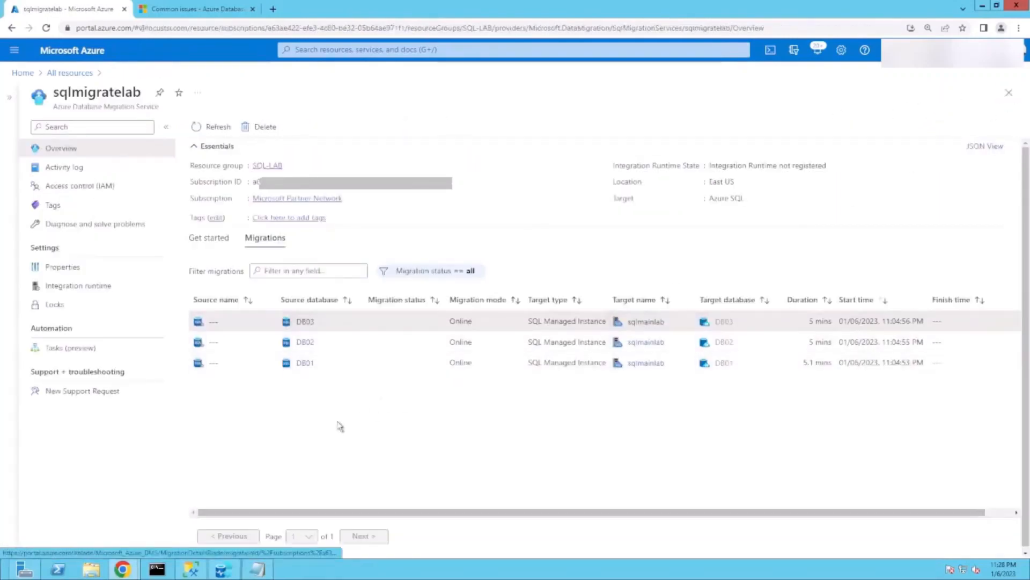
{"action": "left_click", "coordinate": [191, 571]}
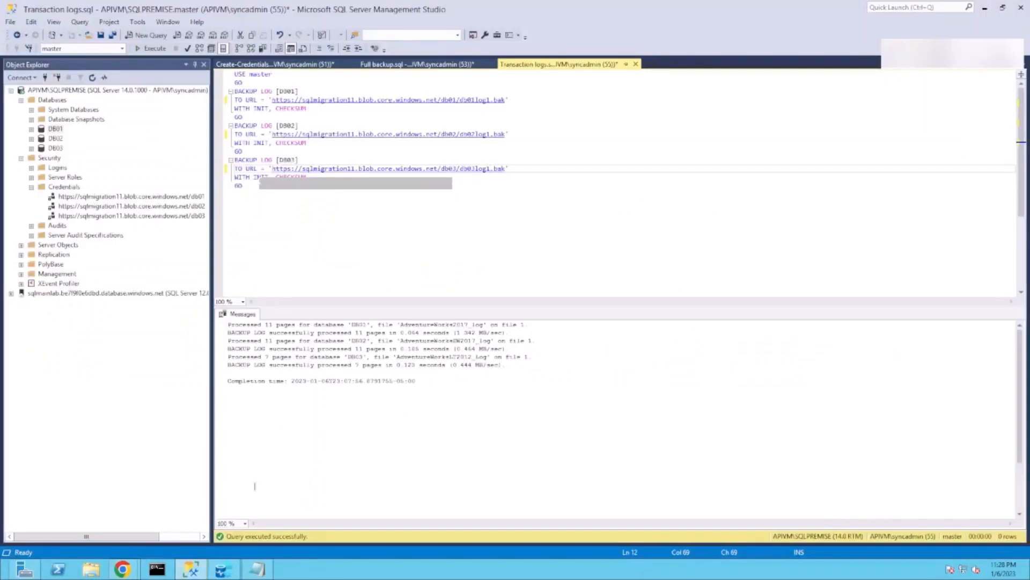
Switch to Azure Data Studio and complete the cutover of DB01, confirming there are no additional log backups to provide
{"action": "left_click", "coordinate": [223, 569]}
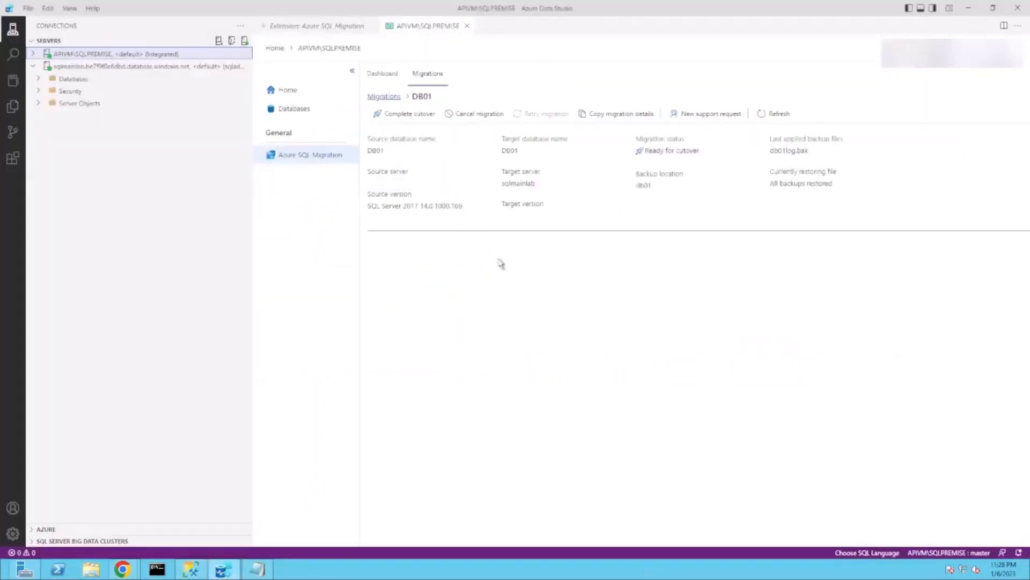
{"action": "left_click", "coordinate": [408, 115]}
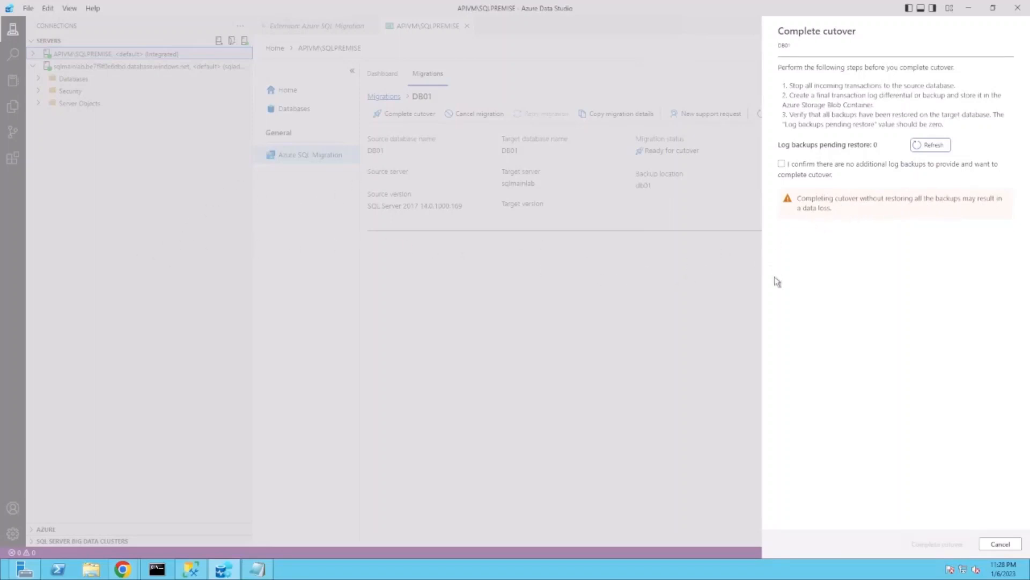
{"action": "left_click", "coordinate": [783, 166]}
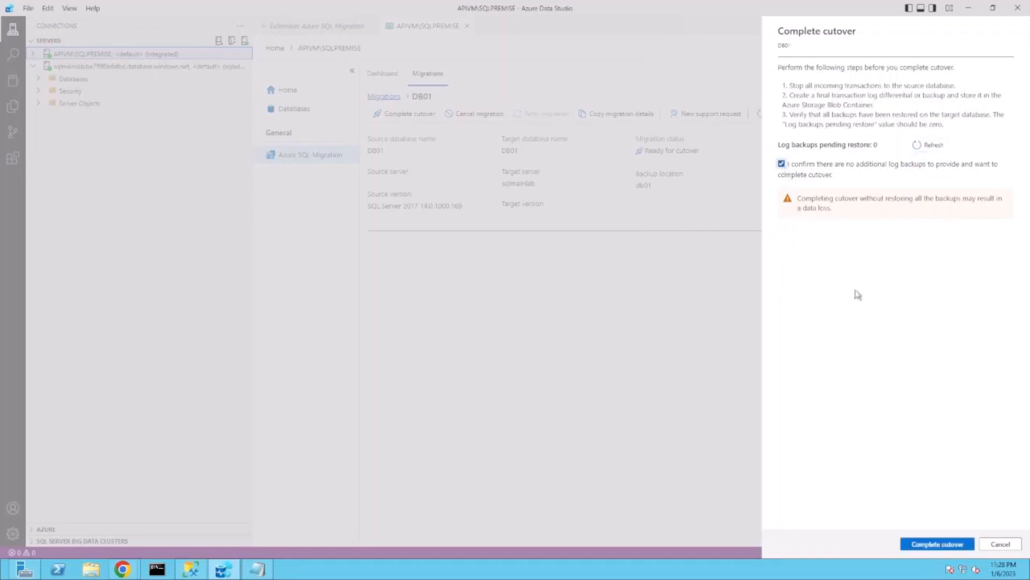
{"action": "left_click", "coordinate": [939, 545]}
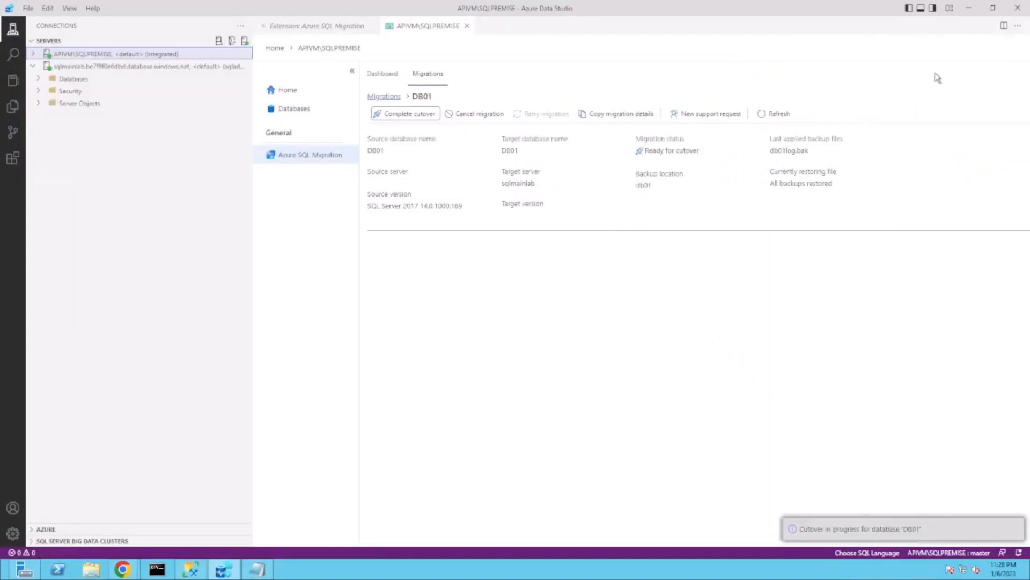
Open the DB02 migration from the migrations list and complete its cutover, confirming there are no additional log backups
{"action": "left_click", "coordinate": [388, 97]}
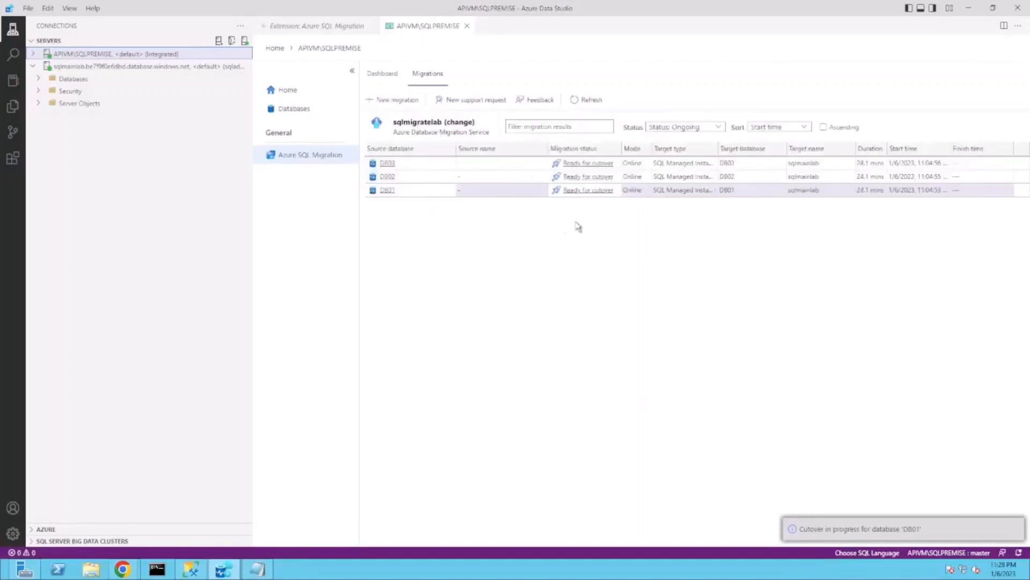
{"action": "left_click", "coordinate": [389, 179]}
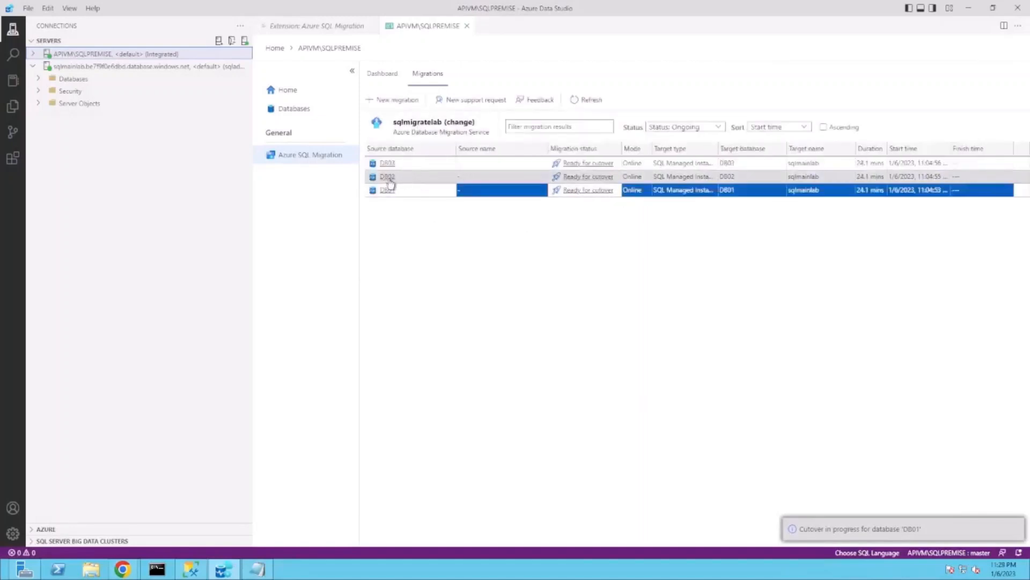
{"action": "left_click", "coordinate": [411, 116]}
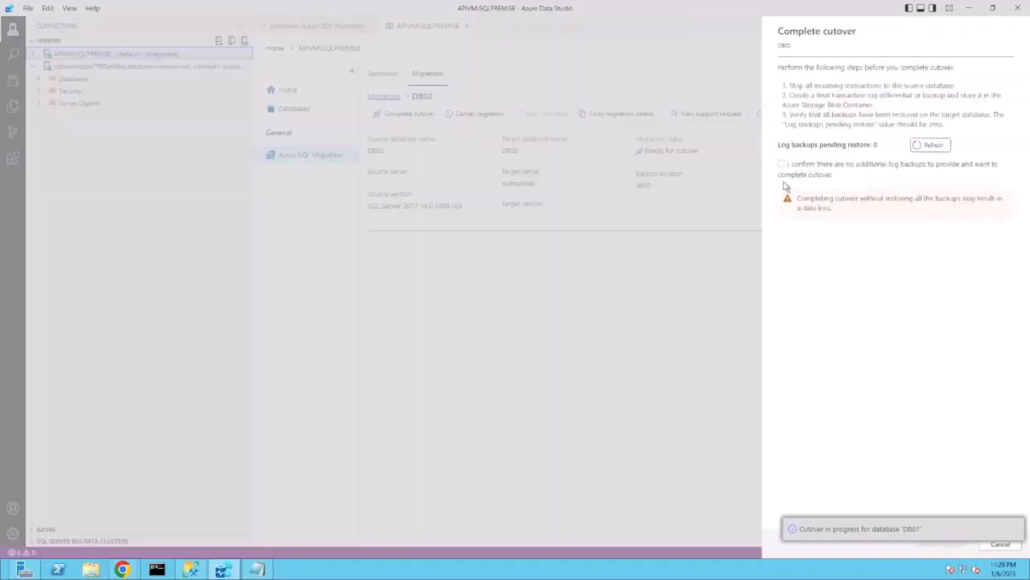
{"action": "left_click", "coordinate": [781, 164]}
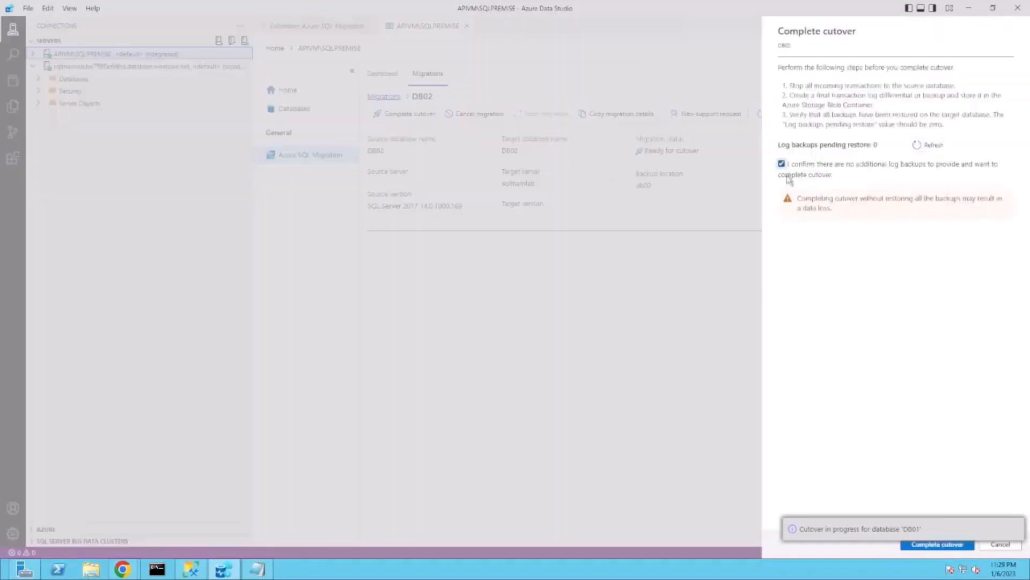
{"action": "left_click", "coordinate": [927, 545]}
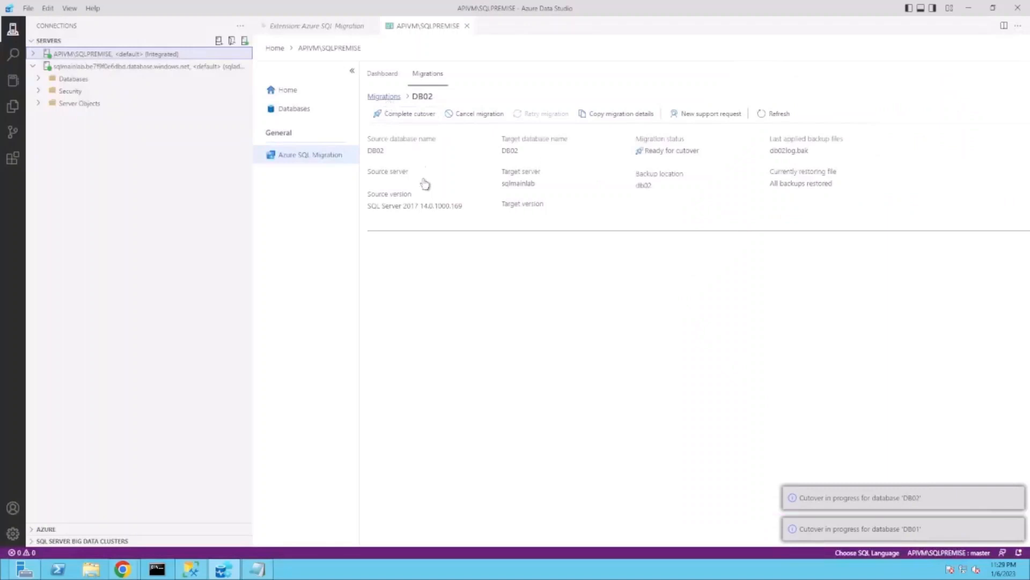
Refresh the migrations list, open the DB03 migration and complete its cutover, confirming there are no additional log backups
{"action": "left_click", "coordinate": [385, 96]}
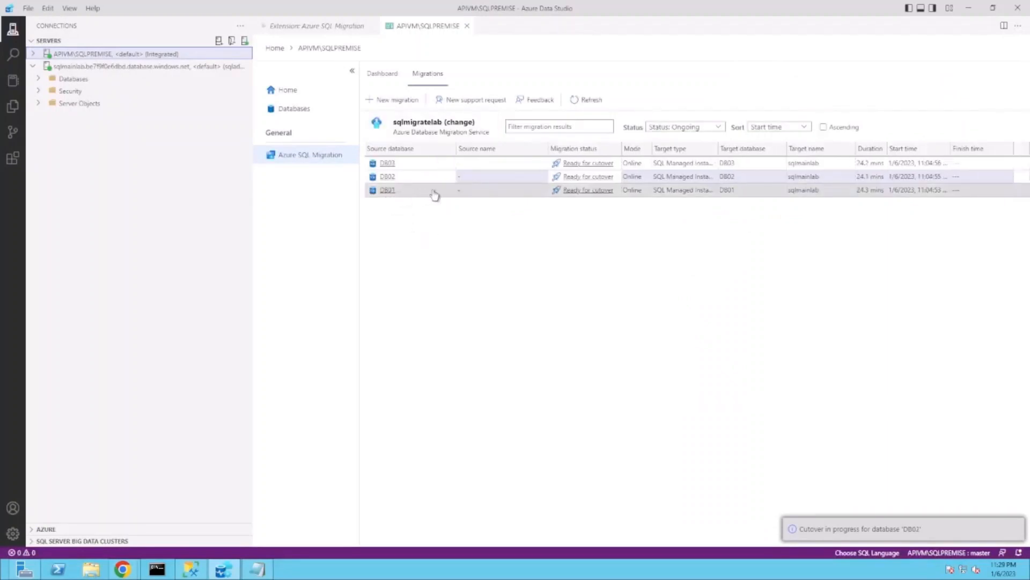
{"action": "left_click", "coordinate": [591, 102]}
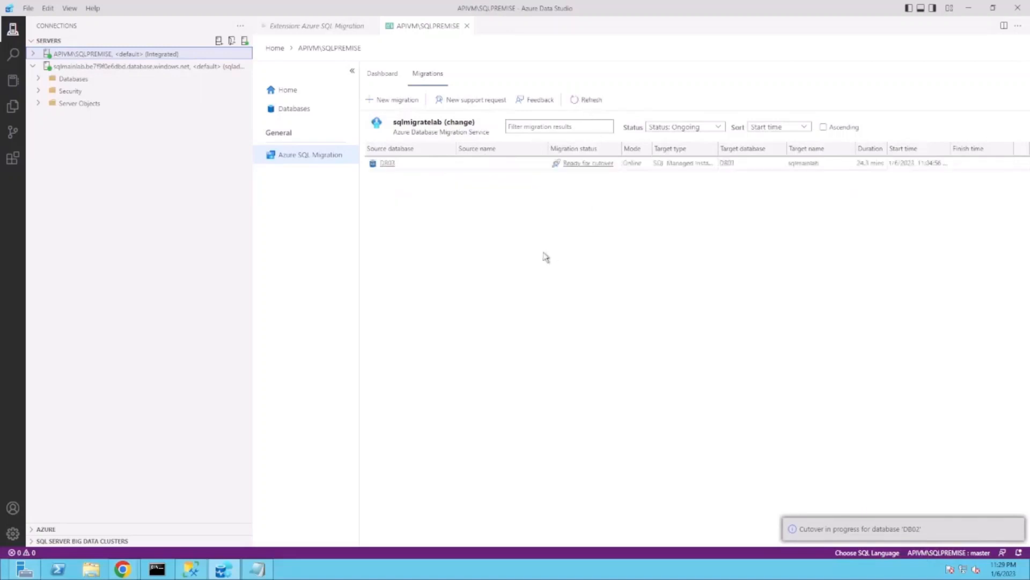
{"action": "left_click", "coordinate": [385, 164]}
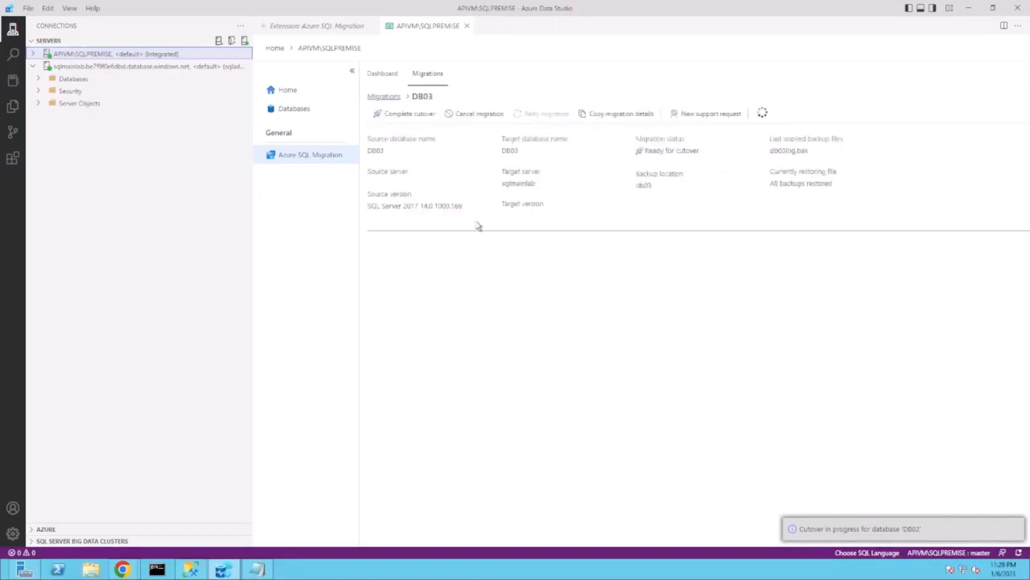
{"action": "left_click", "coordinate": [409, 114]}
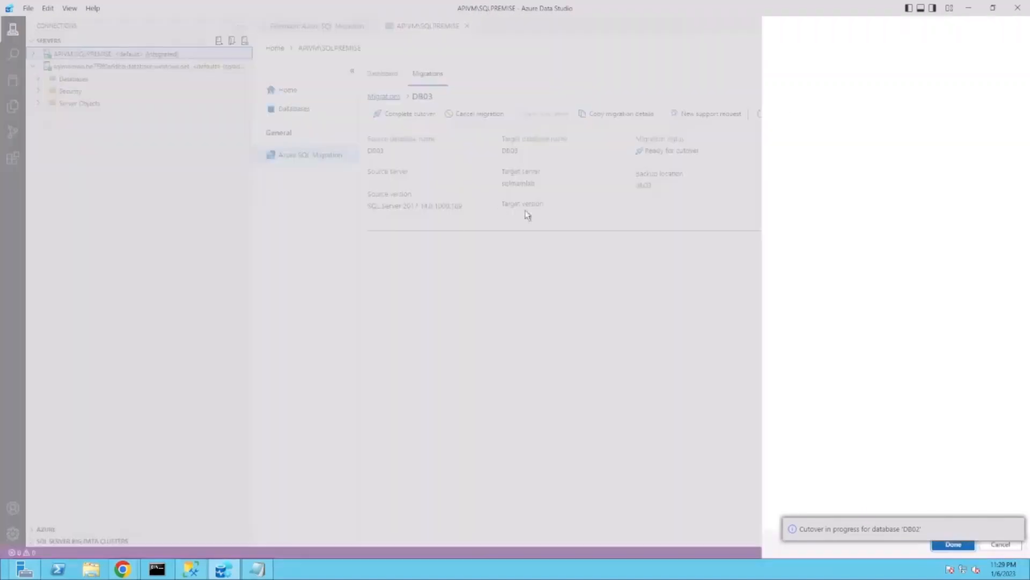
{"action": "left_click", "coordinate": [782, 163]}
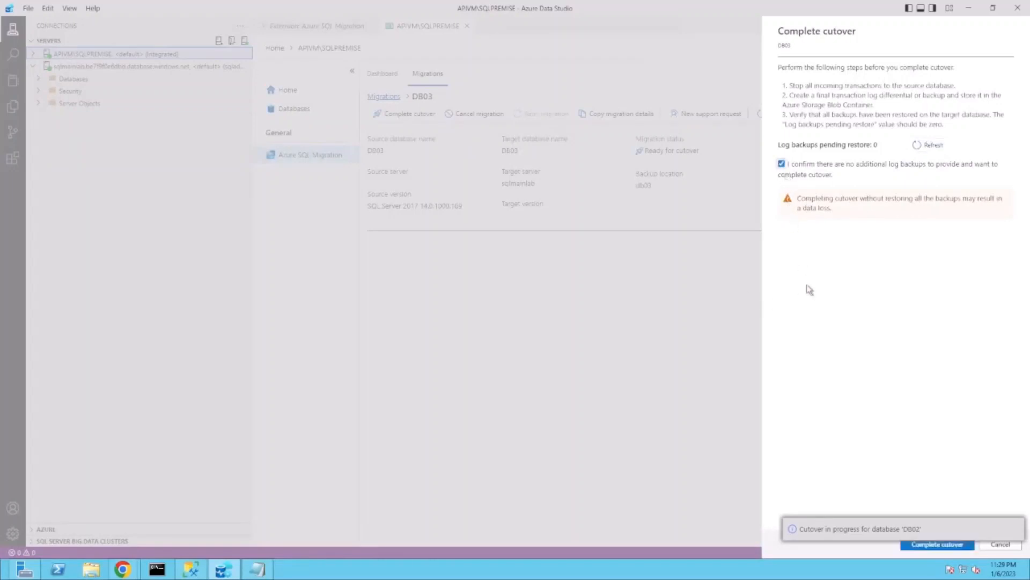
{"action": "left_click", "coordinate": [937, 544]}
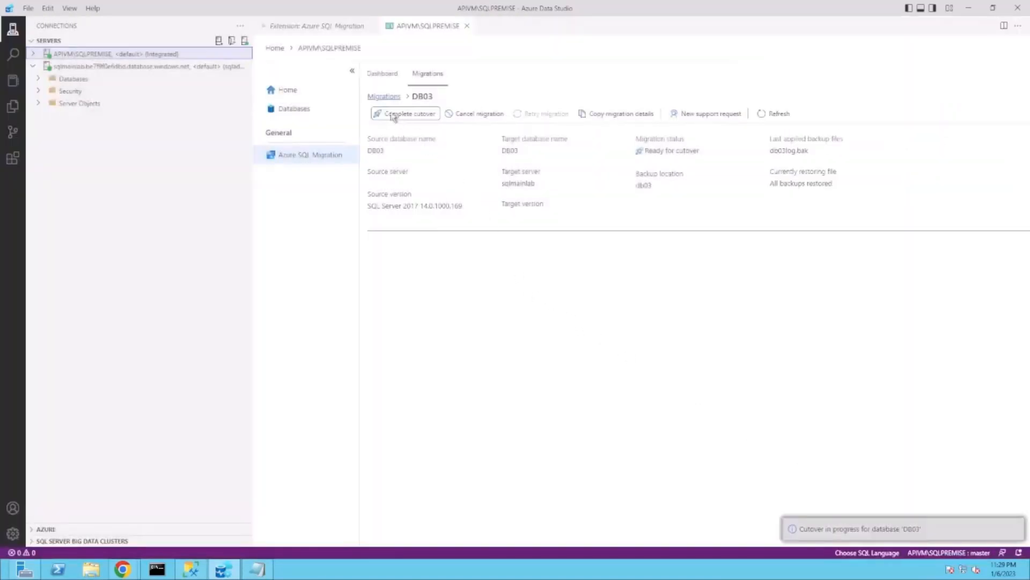
Refresh the ongoing migrations in Azure Data Studio, and refresh the sqlmigratelab migrations in Chrome to check the cutover status
{"action": "left_click", "coordinate": [385, 97]}
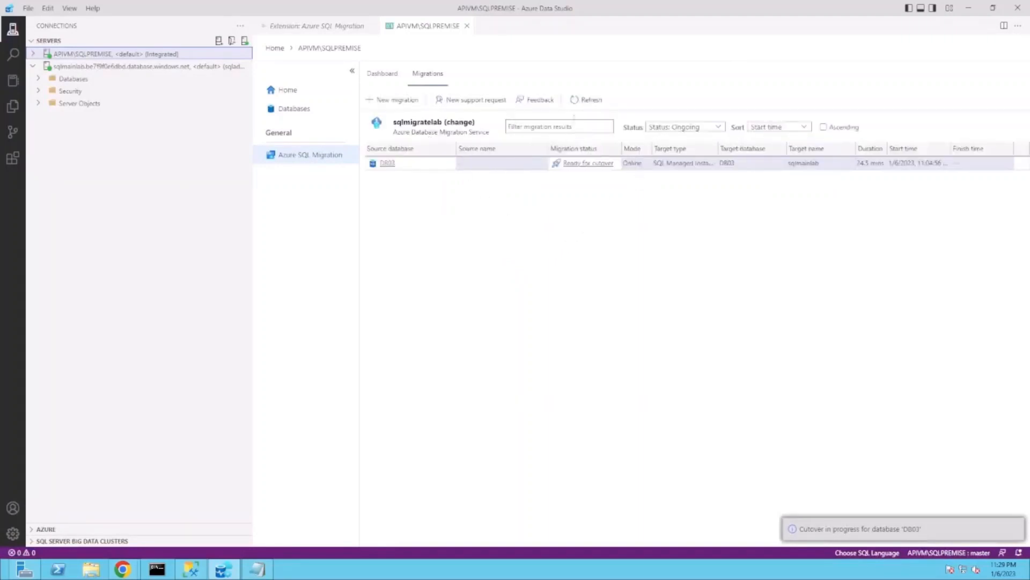
{"action": "left_click", "coordinate": [590, 100]}
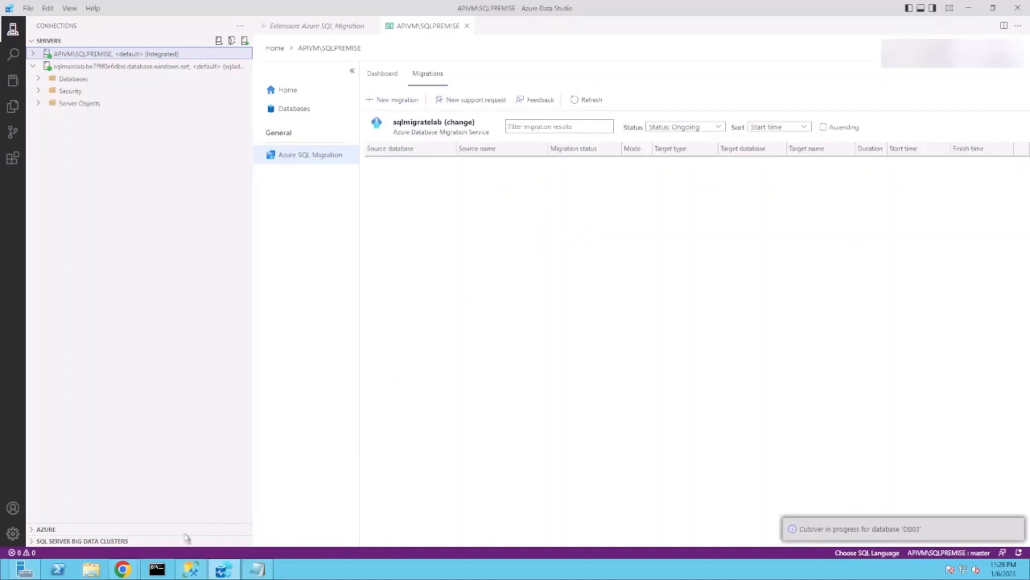
{"action": "mouse_move", "coordinate": [123, 569]}
{"action": "left_click", "coordinate": [193, 518]}
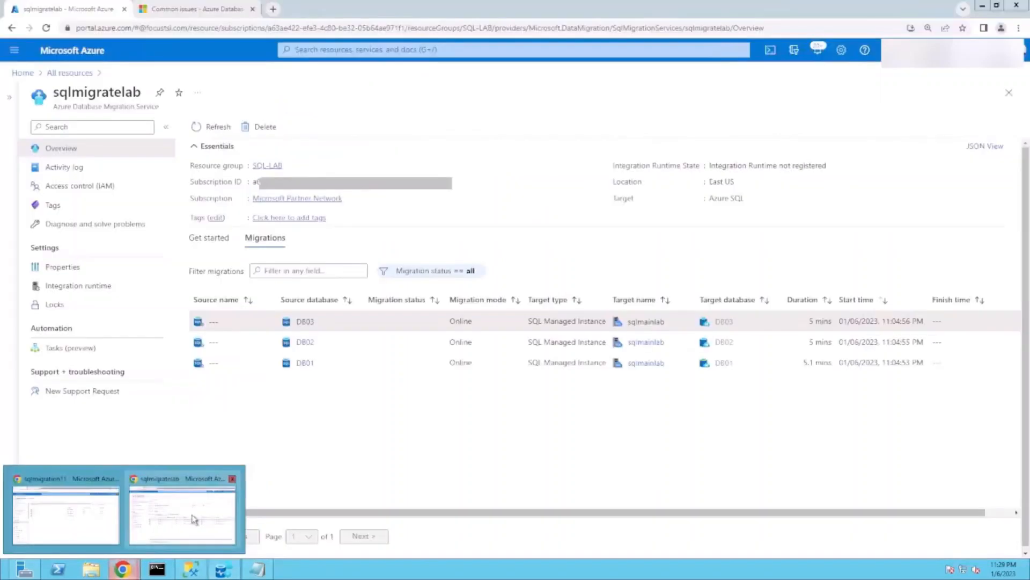
{"action": "left_click", "coordinate": [212, 127]}
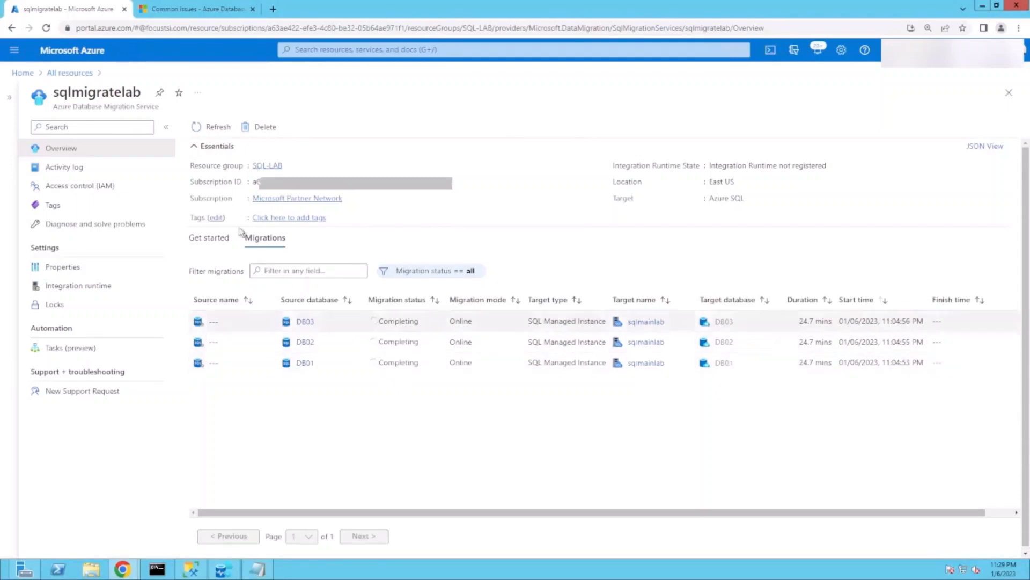
{"action": "left_click", "coordinate": [213, 130]}
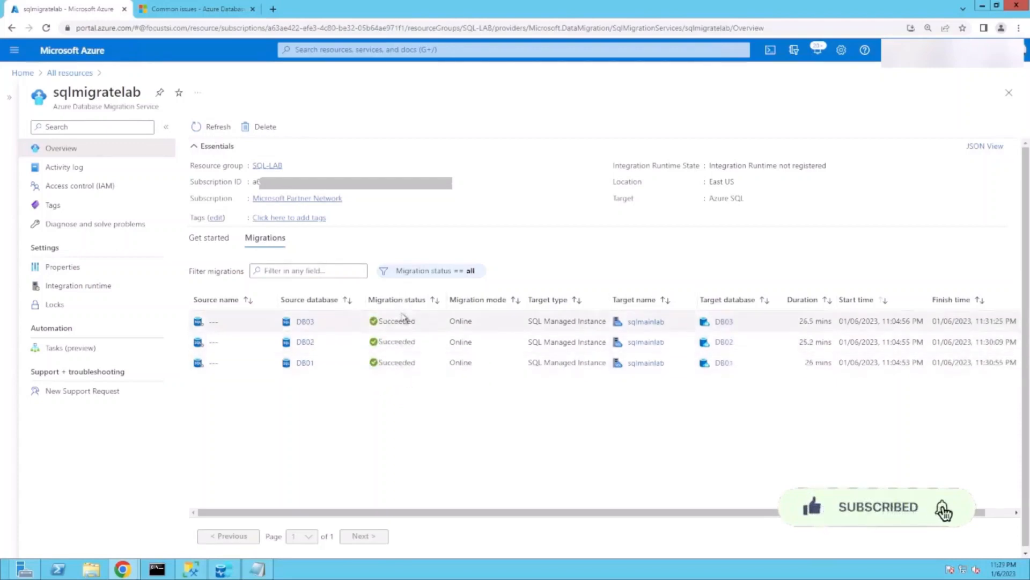
Switch to SQL Server Management Studio, collapse the APIVM\SQLPREMISE server and expand the sqlmainlab managed instance
{"action": "left_click", "coordinate": [191, 569]}
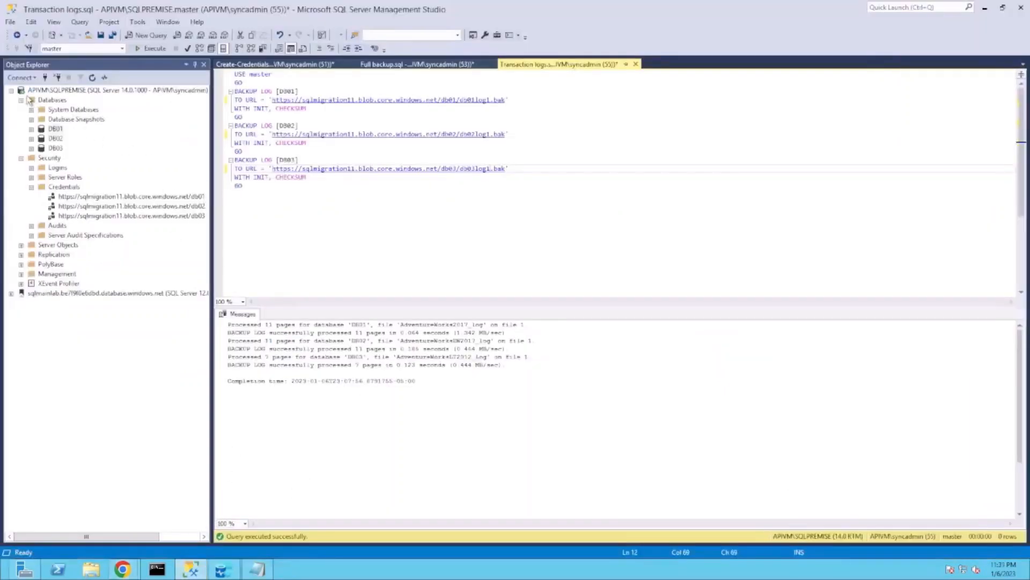
{"action": "left_click", "coordinate": [11, 91]}
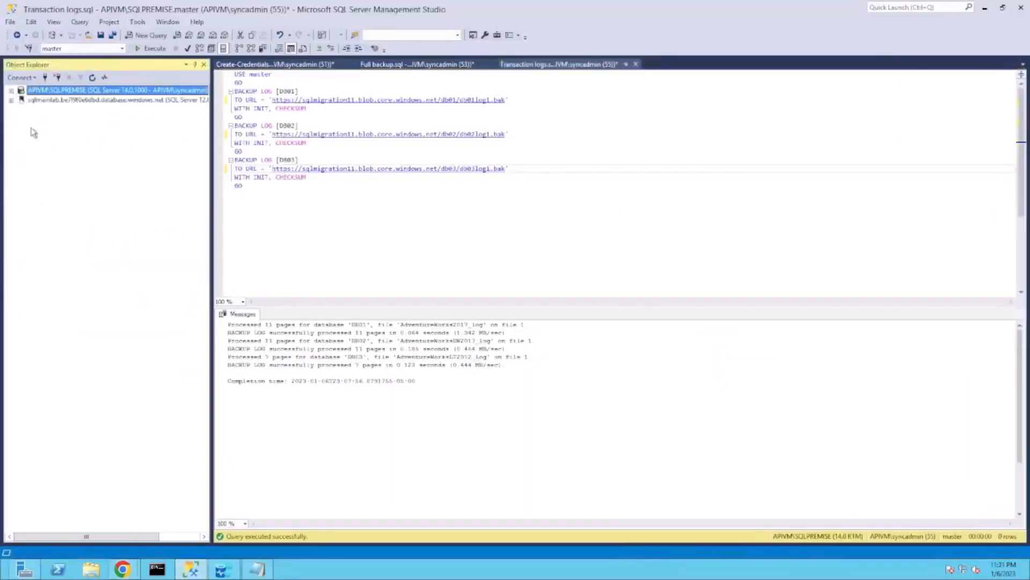
{"action": "left_click", "coordinate": [11, 101]}
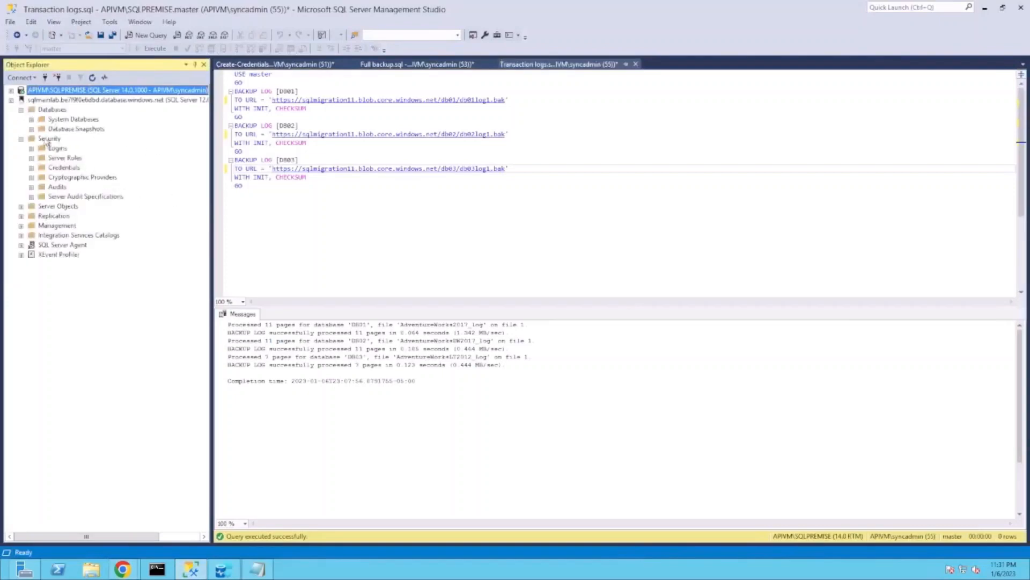
Collapse the security node of the sqlmainlab managed instance, refresh its databases and select DB01
{"action": "left_click", "coordinate": [21, 139]}
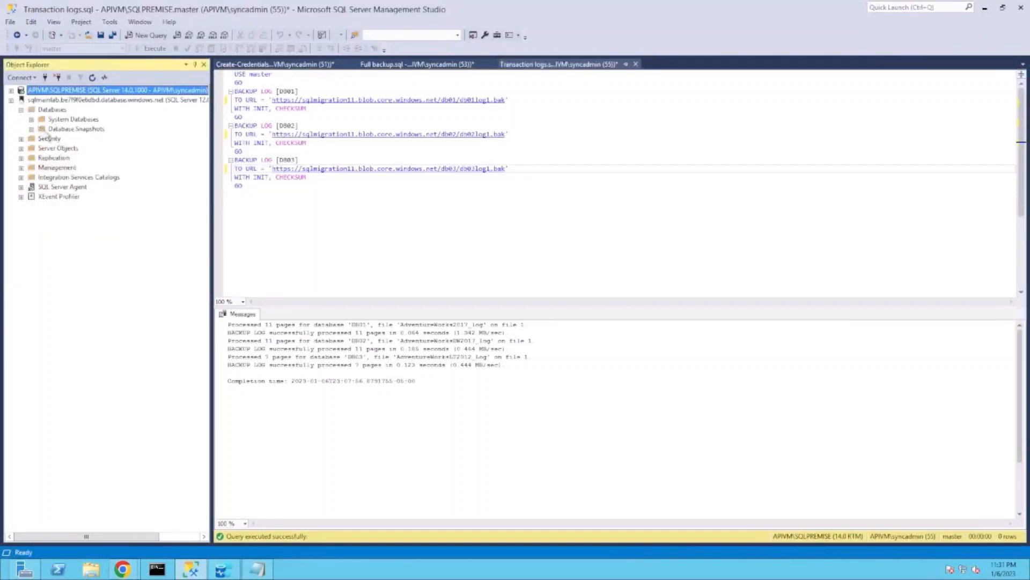
{"action": "left_click", "coordinate": [52, 110]}
{"action": "right_click", "coordinate": [52, 110]}
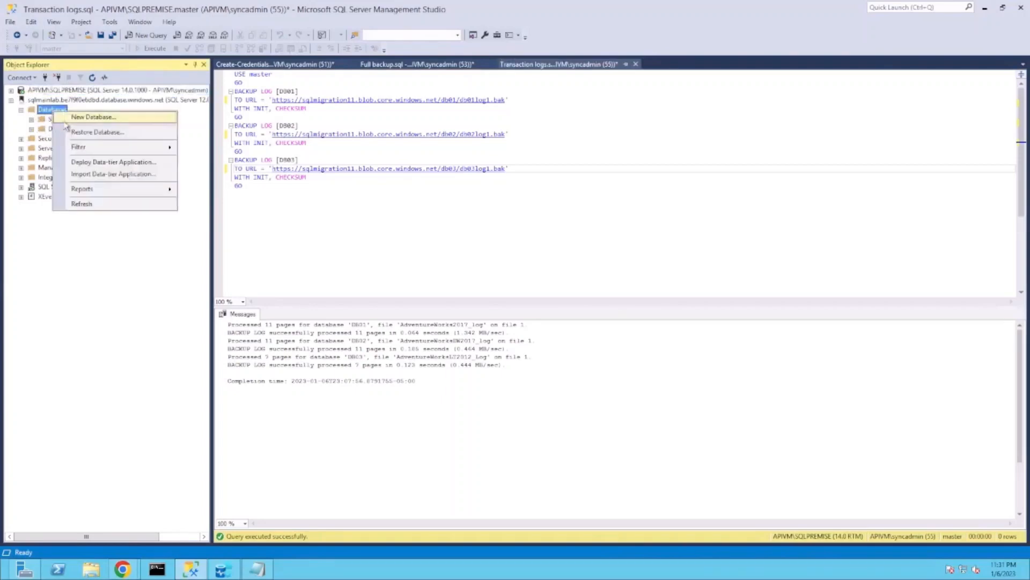
{"action": "left_click", "coordinate": [83, 204]}
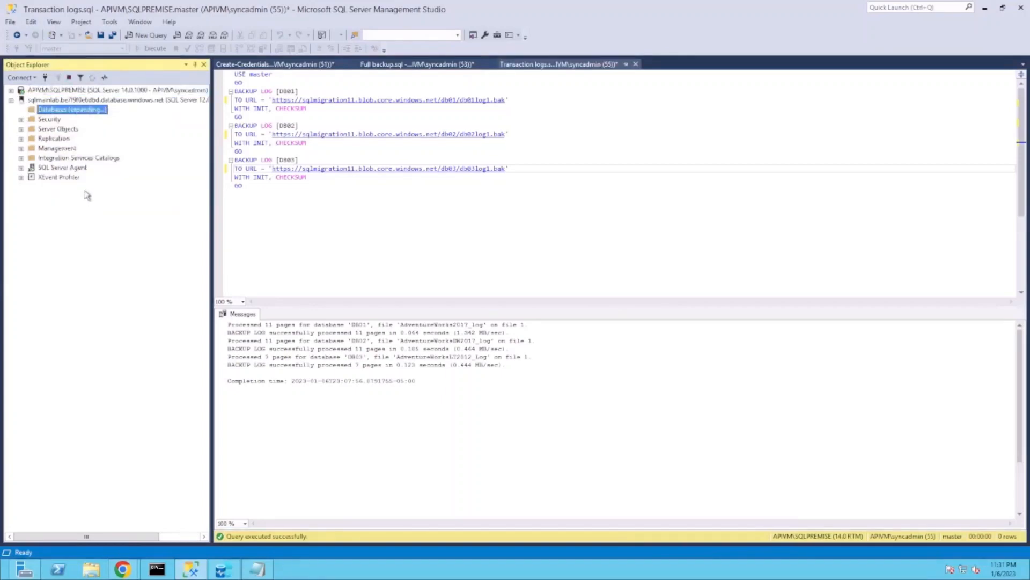
{"action": "left_click", "coordinate": [56, 140]}
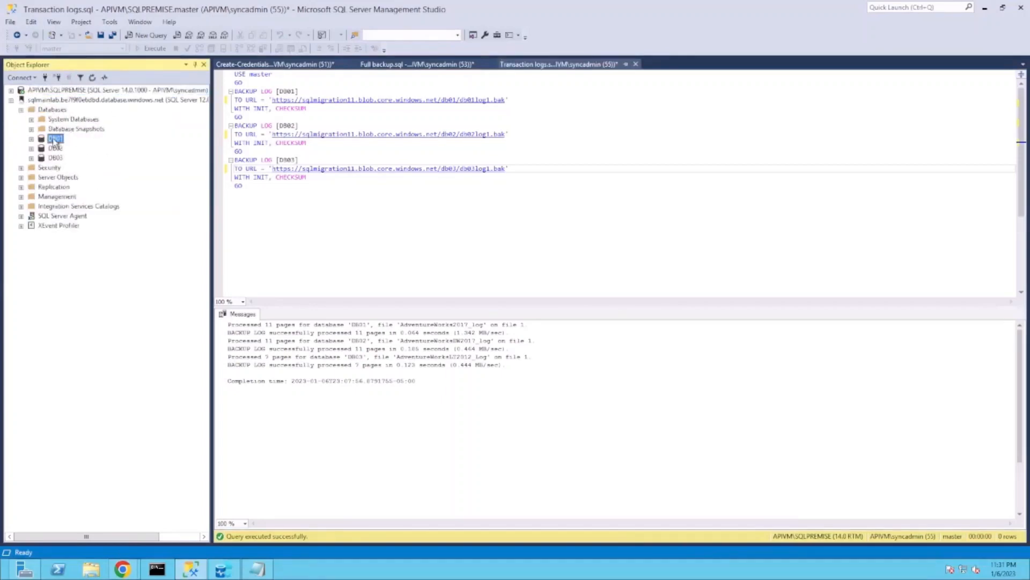
Expand DB01, DB02 and DB03 on the managed instance and review the tables of DB01
{"action": "left_click", "coordinate": [32, 139]}
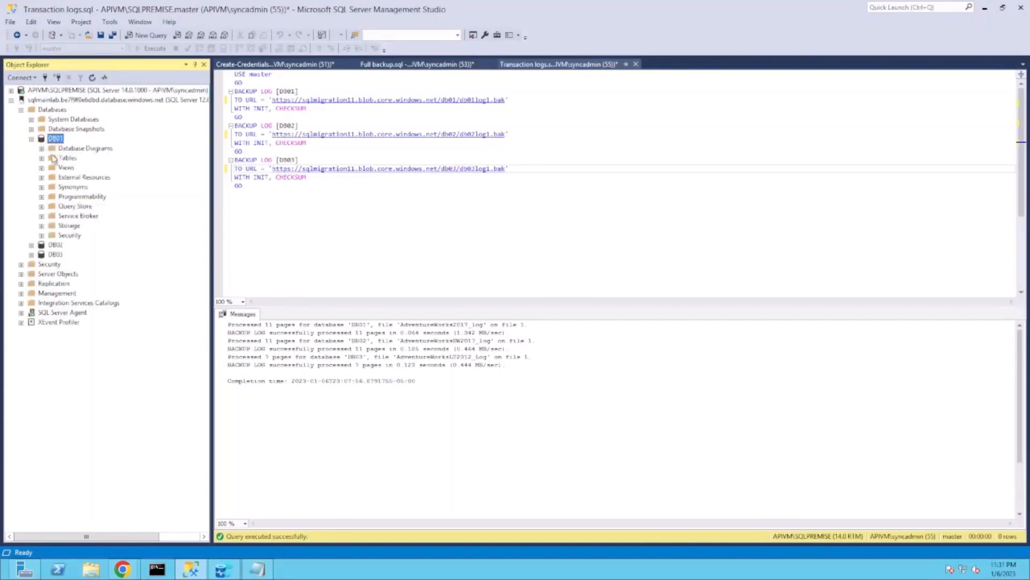
{"action": "left_click", "coordinate": [31, 246]}
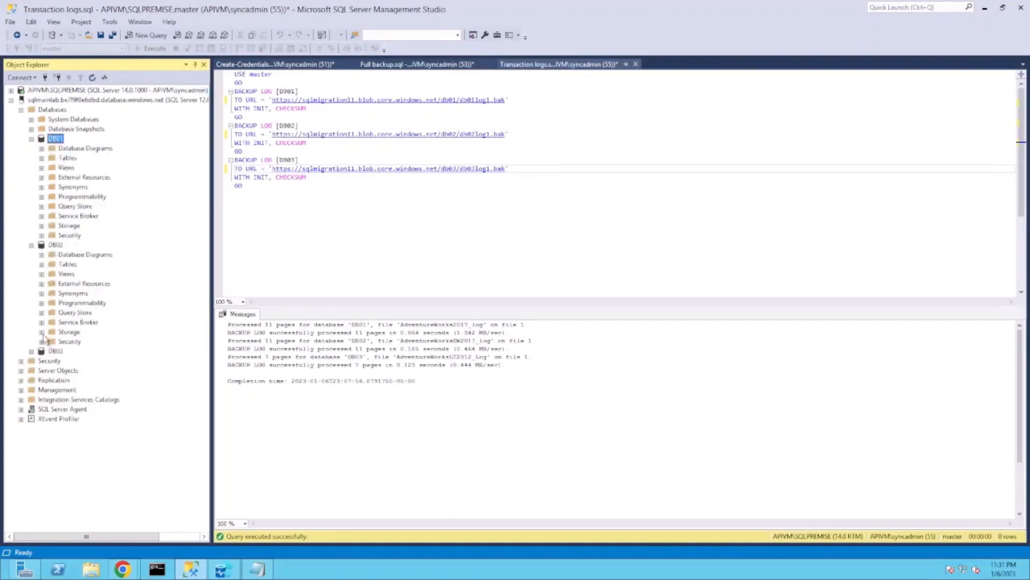
{"action": "left_click", "coordinate": [32, 351]}
{"action": "left_click", "coordinate": [42, 159]}
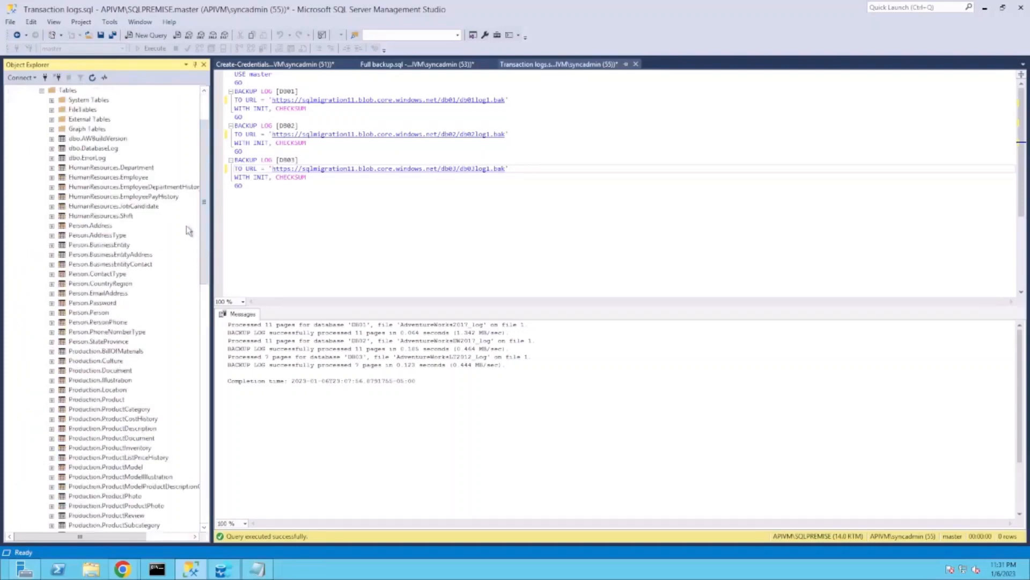
{"action": "left_click", "coordinate": [42, 90]}
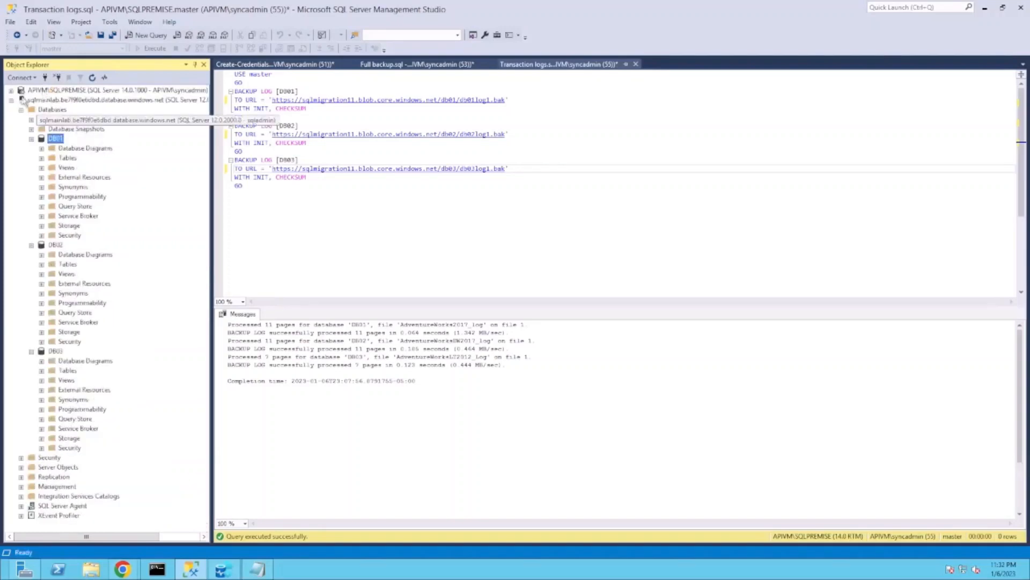
Expand DB01 on the APIVM\SQLPREMISE server and review its tables for comparison with the migrated copy
{"action": "left_click", "coordinate": [11, 90]}
{"action": "left_click", "coordinate": [31, 129]}
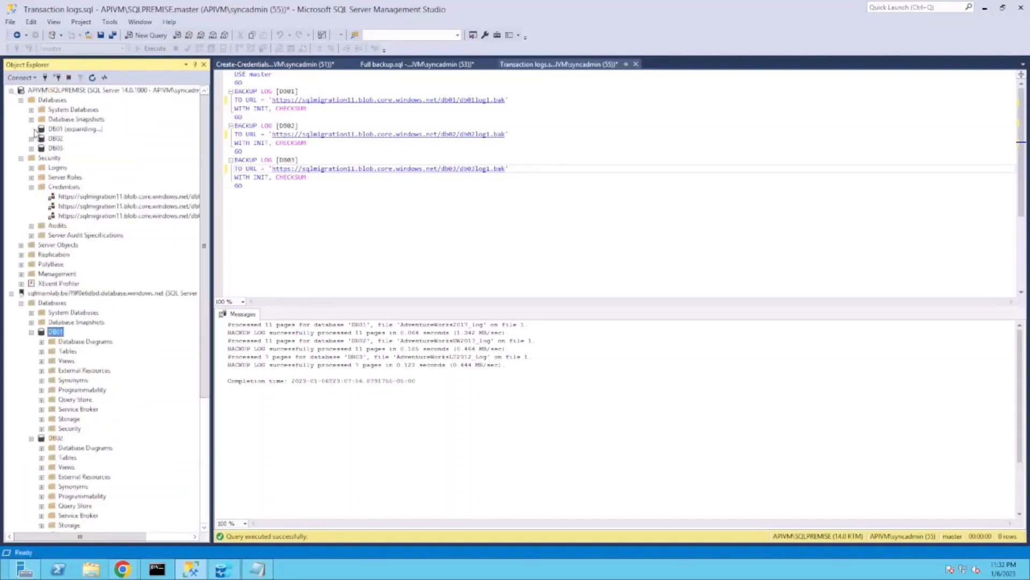
{"action": "left_click", "coordinate": [42, 148]}
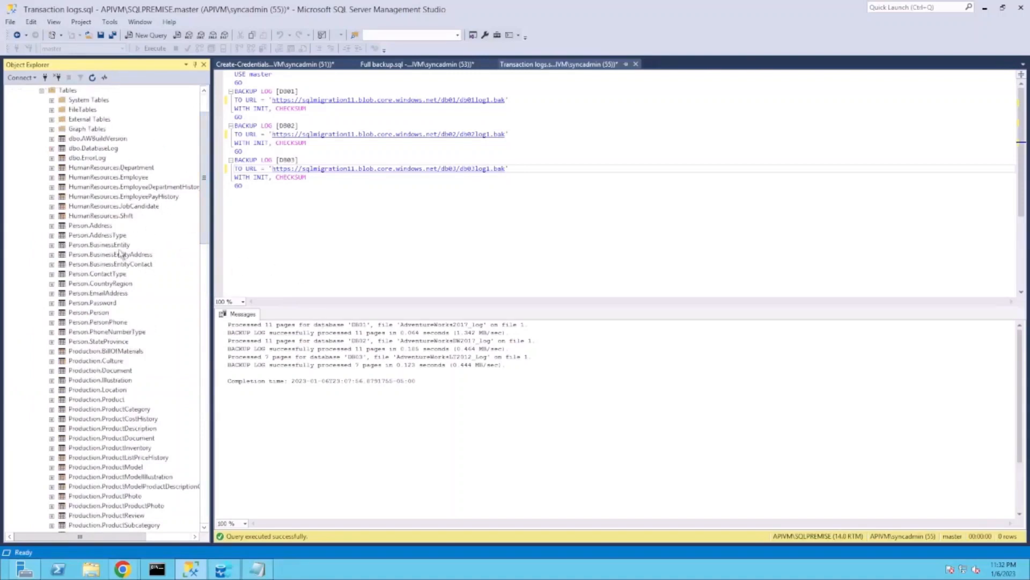
{"action": "scroll", "coordinate": [205, 204], "scroll_direction": "up", "scroll_amount": 2}
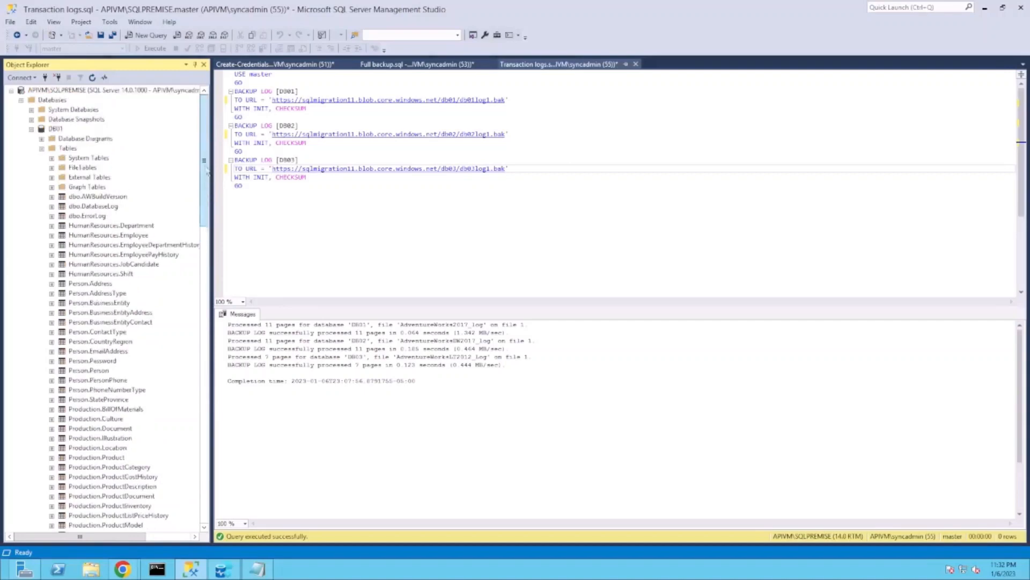
{"action": "left_click", "coordinate": [41, 149]}
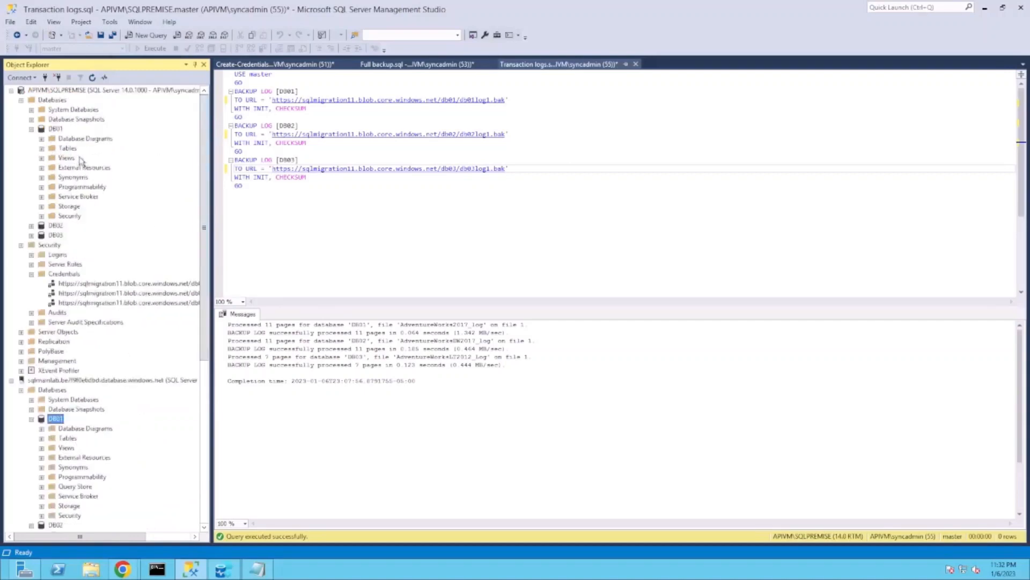